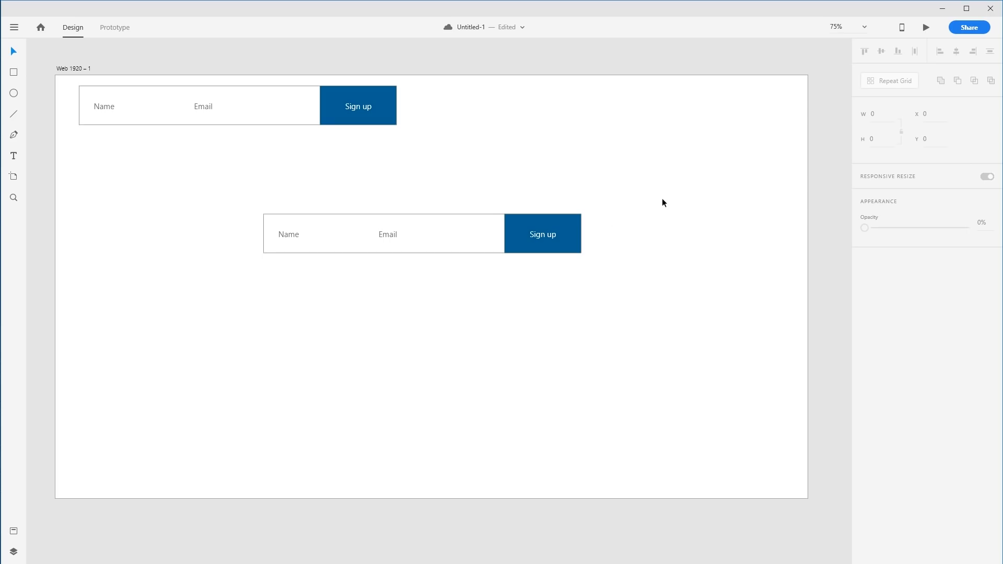
Step: Draw a vertical divider line between Name and Email in the central form and shift the Email label right of it
{"action": "left_click", "coordinate": [339, 215]}
{"action": "left_click", "coordinate": [451, 204]}
{"action": "key", "text": "p"}
{"action": "key", "text": "l"}
{"action": "mouse_move", "coordinate": [370, 223]}
{"action": "left_mouse_down"}
{"action": "mouse_move", "coordinate": [372, 251]}
{"action": "mouse_move", "coordinate": [431, 248]}
{"action": "mouse_move", "coordinate": [371, 255]}
{"action": "mouse_move", "coordinate": [372, 214]}
{"action": "mouse_move", "coordinate": [390, 236]}
{"action": "left_mouse_up"}
{"action": "key", "text": "v"}
{"action": "left_click", "coordinate": [469, 183]}
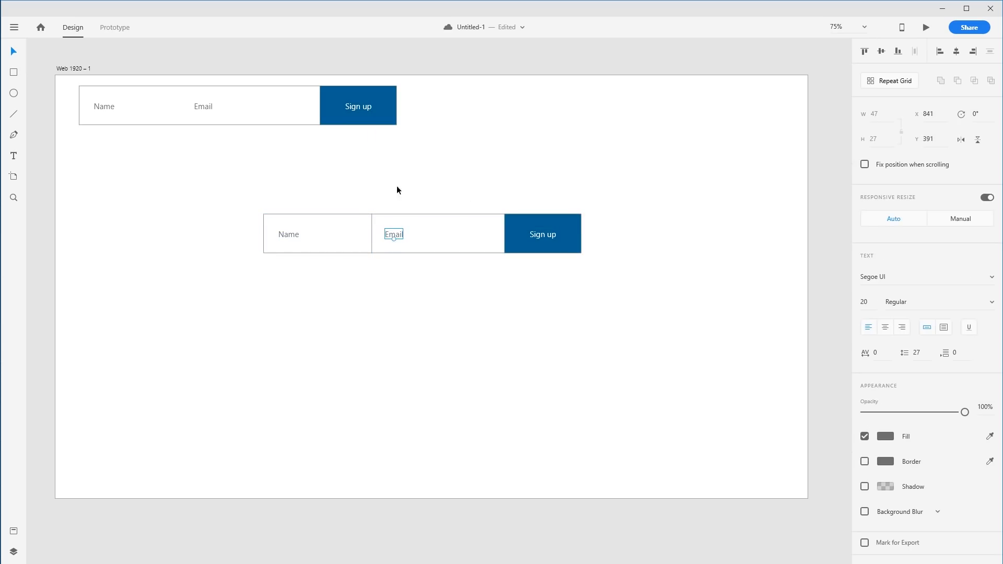
{"action": "left_click", "coordinate": [429, 288]}
Step: Turn off the central Sign up button's border and round the form outline's corners to a radius of 50
{"action": "left_click", "coordinate": [549, 220]}
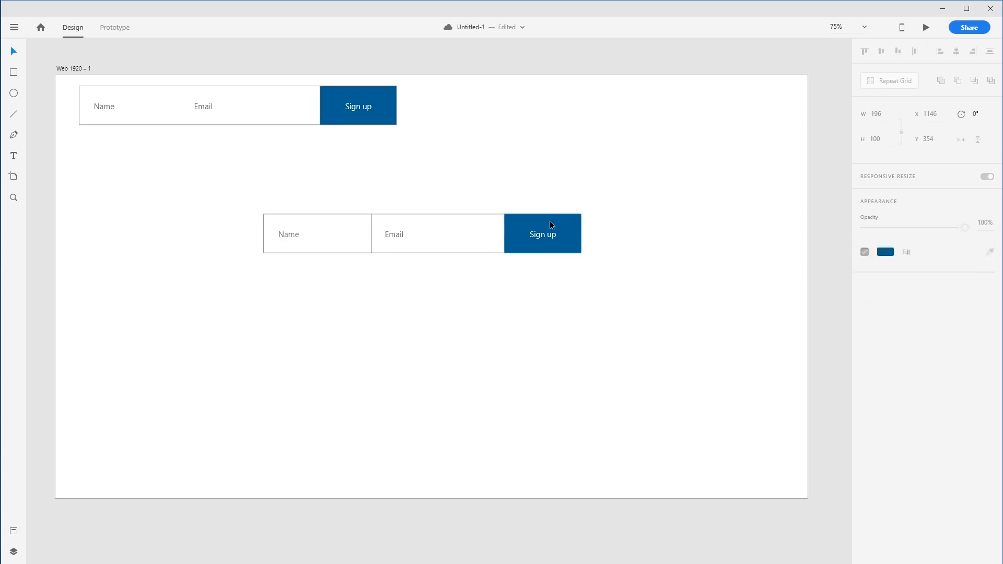
{"action": "left_click", "coordinate": [865, 357]}
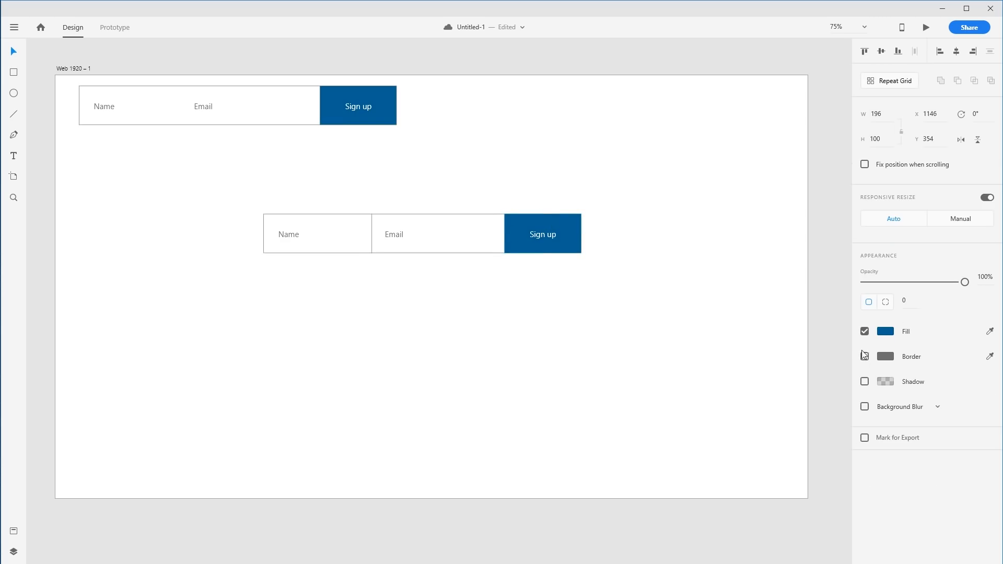
{"action": "left_click", "coordinate": [265, 221]}
{"action": "left_click_drag", "start_coordinate": [270, 221], "coordinate": [279, 228]}
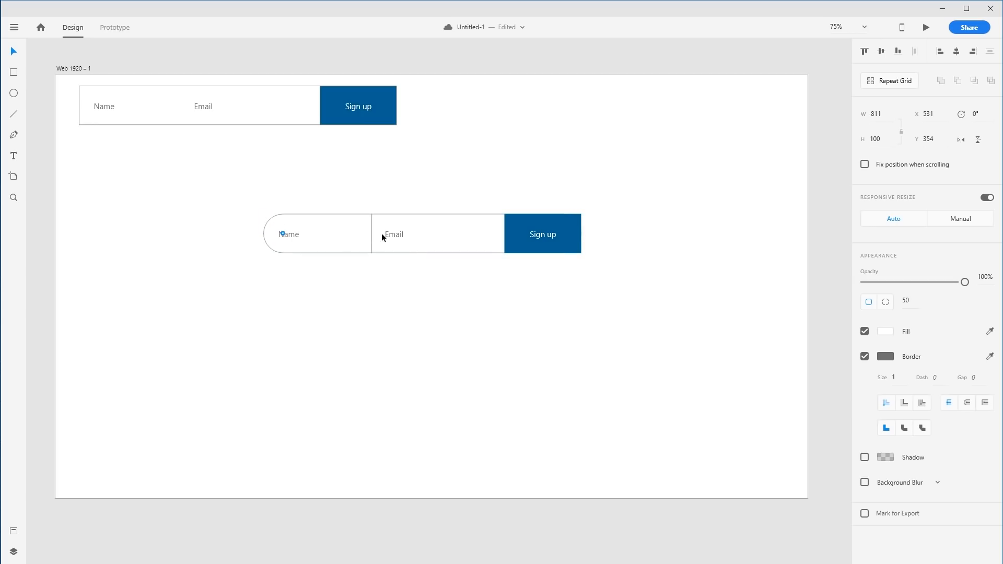
{"action": "left_click", "coordinate": [527, 316]}
Step: Round only the two right corners of the central Sign up button so it follows the outline's rounded end
{"action": "left_click", "coordinate": [578, 226]}
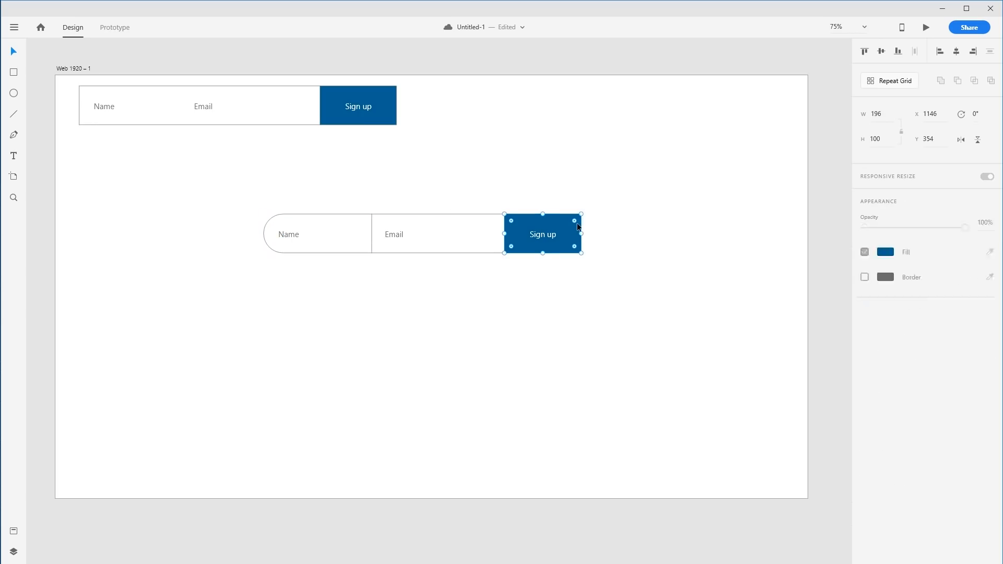
{"action": "left_click_drag", "start_coordinate": [575, 222], "coordinate": [572, 223]}
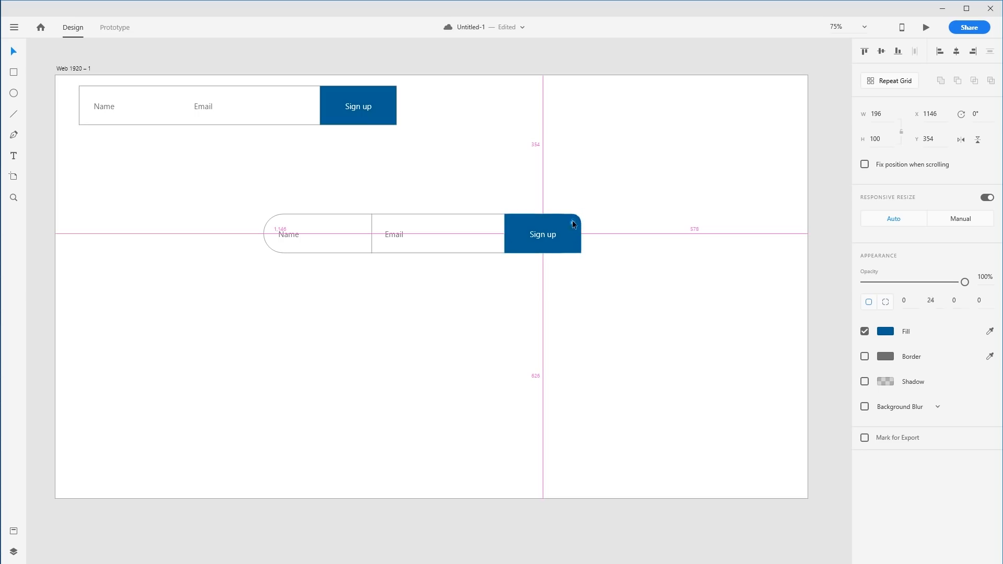
{"action": "left_click_drag", "start_coordinate": [514, 239], "coordinate": [562, 237]}
{"action": "left_click", "coordinate": [644, 271]}
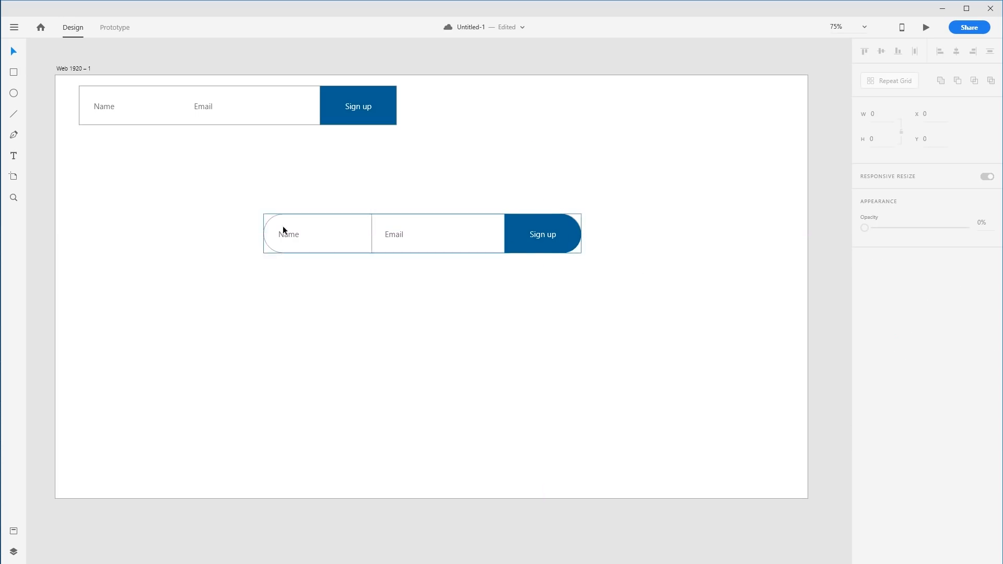
Step: Place the rounded form at the artboard's upper right, level with the first form, and put a duplicate in the middle
{"action": "left_click_drag", "start_coordinate": [503, 259], "coordinate": [478, 104]}
{"action": "left_click", "coordinate": [481, 164]}
{"action": "left_click_drag", "start_coordinate": [459, 147], "coordinate": [638, 255]}
Step: Square off the middle form by setting the corner radius of its Sign up button and its outline to 0
{"action": "left_click", "coordinate": [609, 271]}
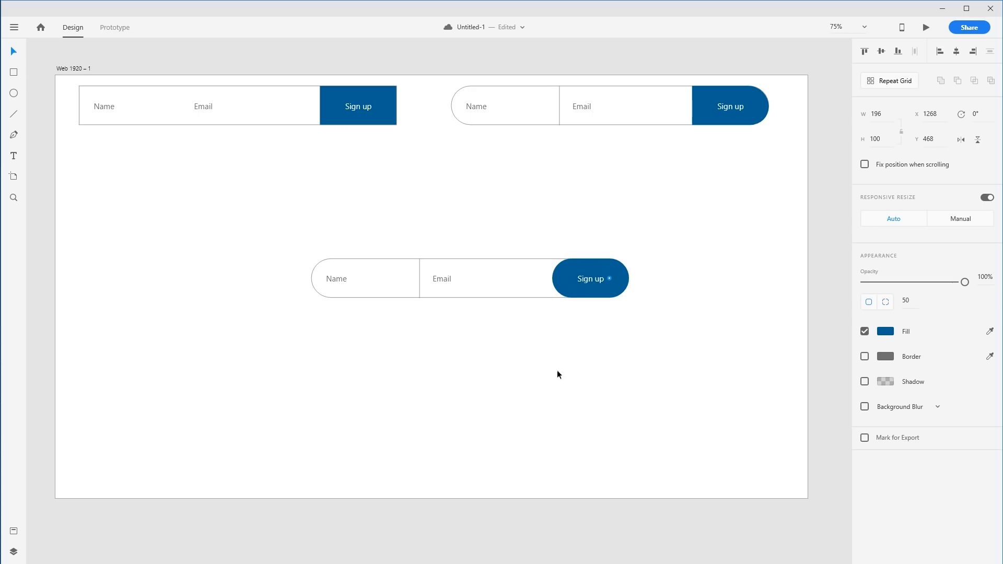
{"action": "left_click_drag", "start_coordinate": [586, 295], "coordinate": [826, 320]}
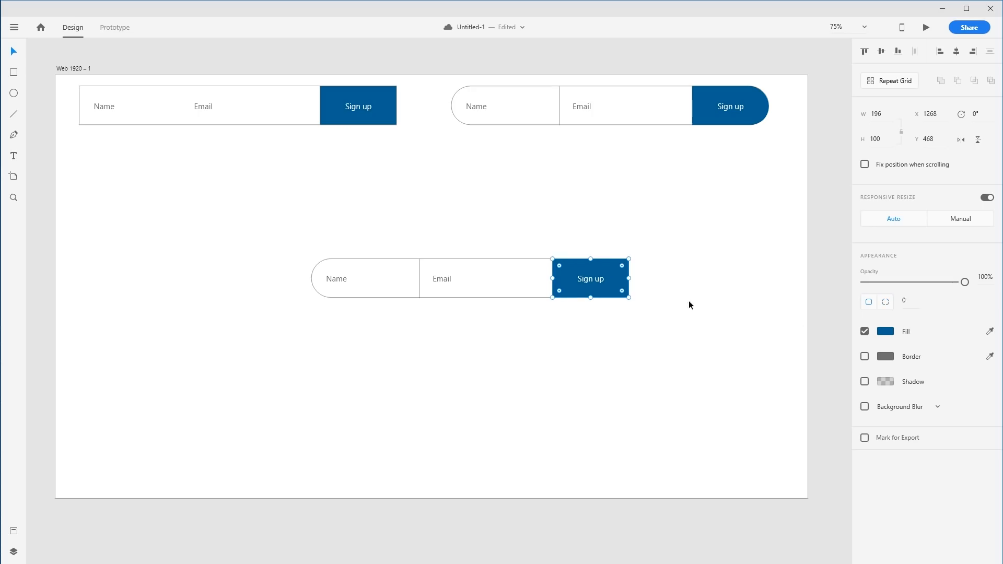
{"action": "left_click_drag", "start_coordinate": [622, 265], "coordinate": [661, 252]}
{"action": "left_click", "coordinate": [664, 252]}
{"action": "left_click", "coordinate": [402, 265]}
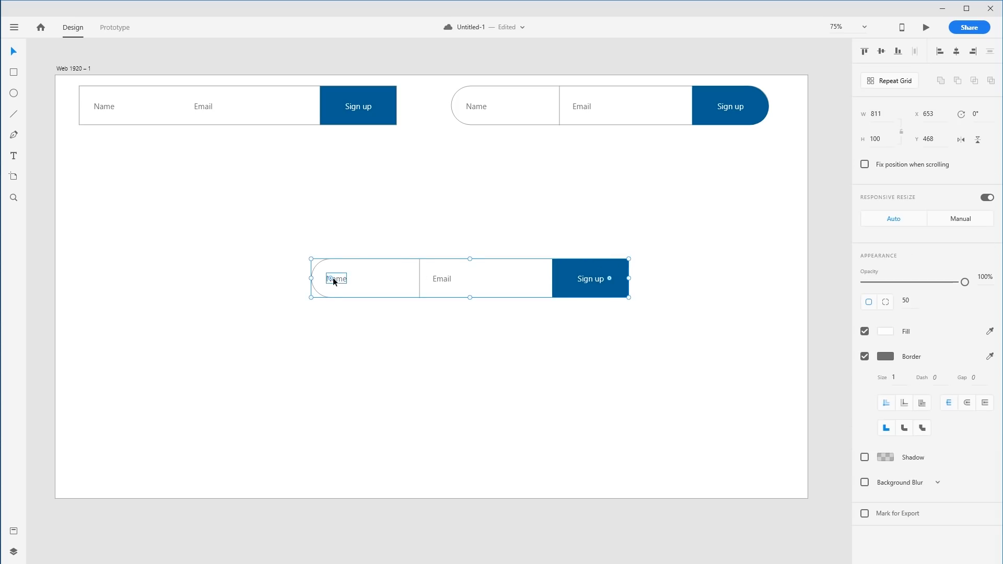
{"action": "left_click_drag", "start_coordinate": [331, 277], "coordinate": [230, 196]}
{"action": "left_click", "coordinate": [417, 195]}
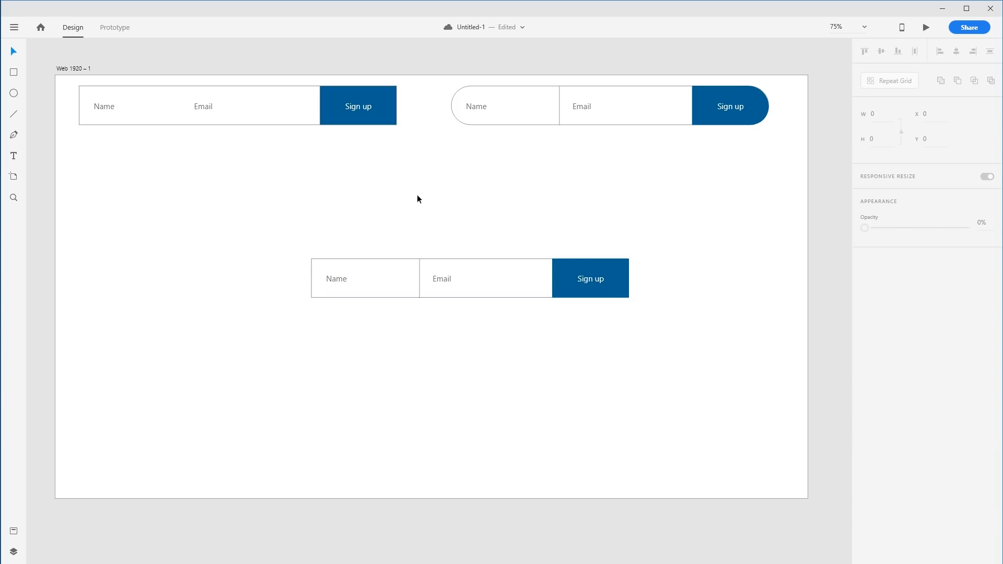
{"action": "left_click", "coordinate": [417, 276]}
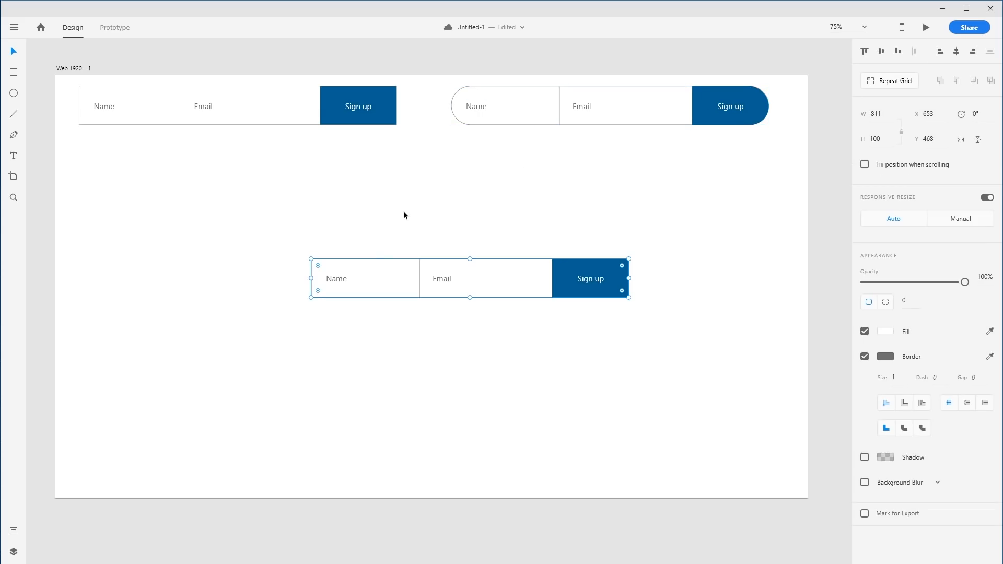
{"action": "double_click", "coordinate": [419, 269]}
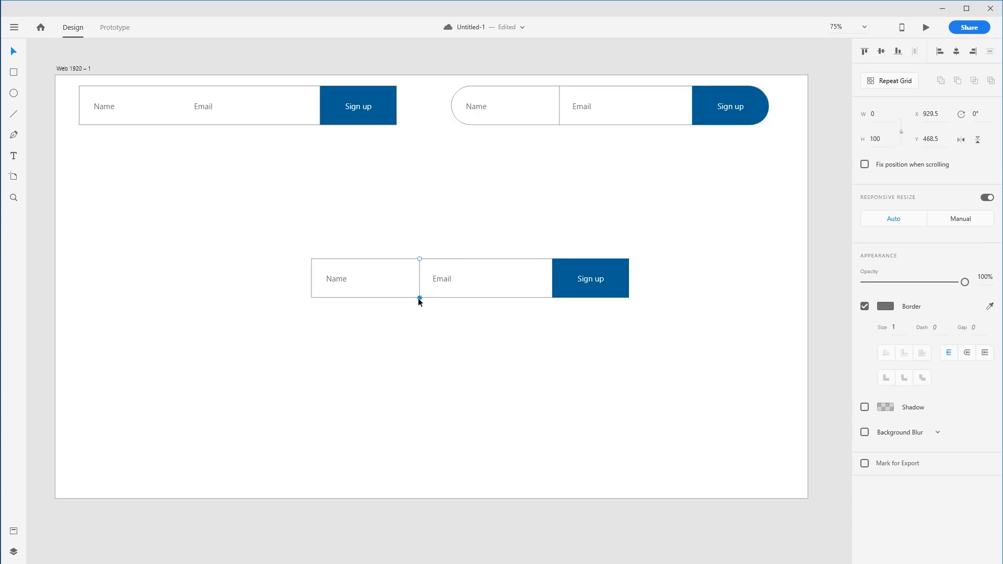
{"action": "left_click_drag", "start_coordinate": [420, 298], "coordinate": [419, 294]}
{"action": "left_click", "coordinate": [447, 315]}
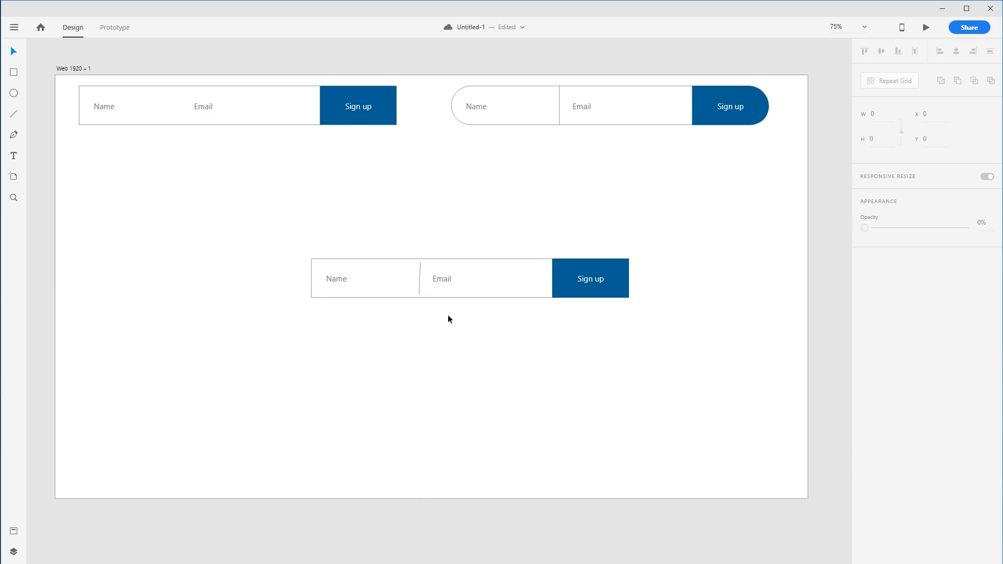
Step: Shorten the middle form's divider at both ends to about 79 px high, leaving equal gaps to the outline
{"action": "left_click_drag", "start_coordinate": [331, 237], "coordinate": [462, 327]}
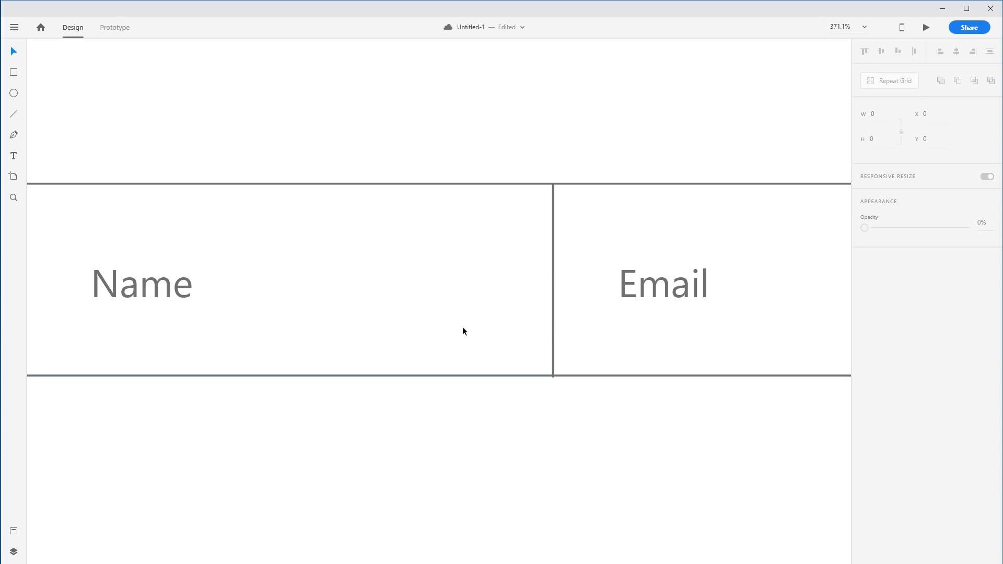
{"action": "left_click", "coordinate": [553, 251]}
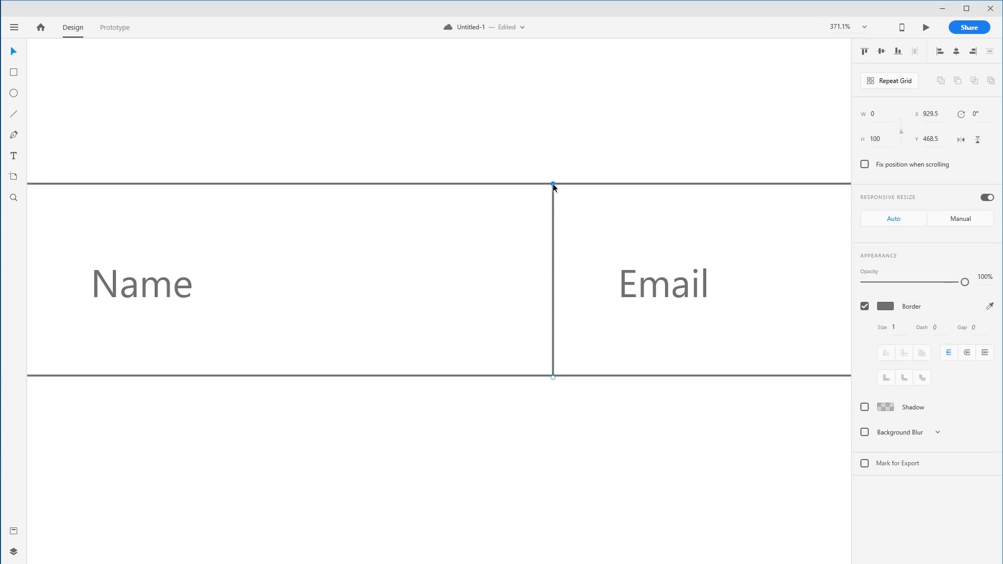
{"action": "left_click_drag", "start_coordinate": [552, 183], "coordinate": [552, 200]}
{"action": "left_click", "coordinate": [590, 413]}
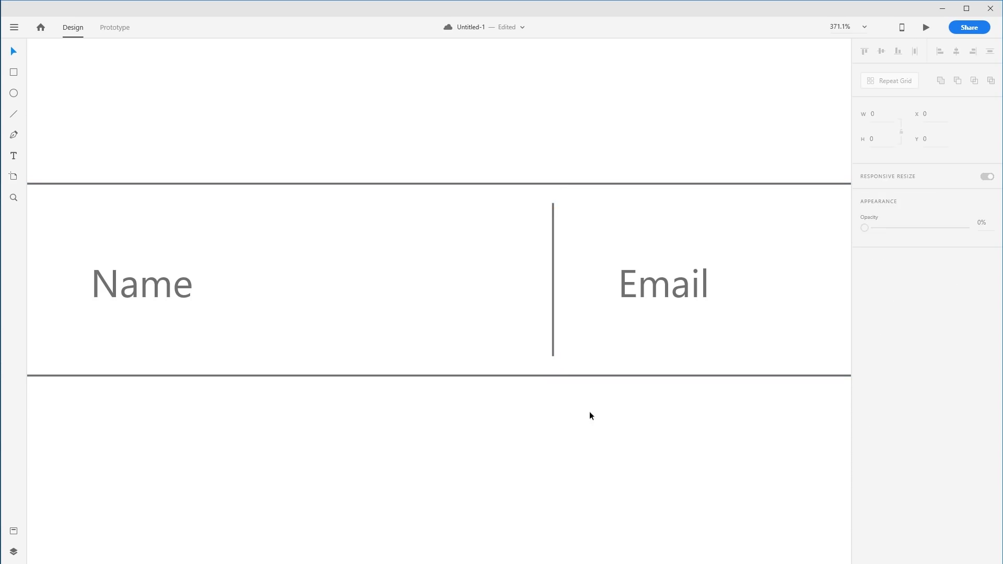
{"action": "key", "text": "ctrl+0"}
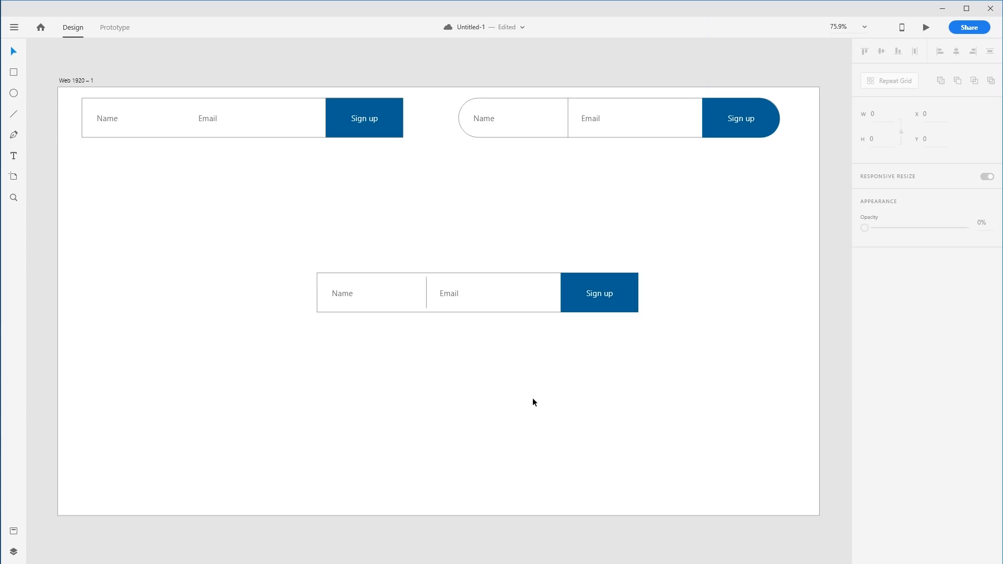
Step: Remove the border from the middle form's background rectangle and set its fill to light grey #F5F5F5
{"action": "left_click", "coordinate": [501, 311]}
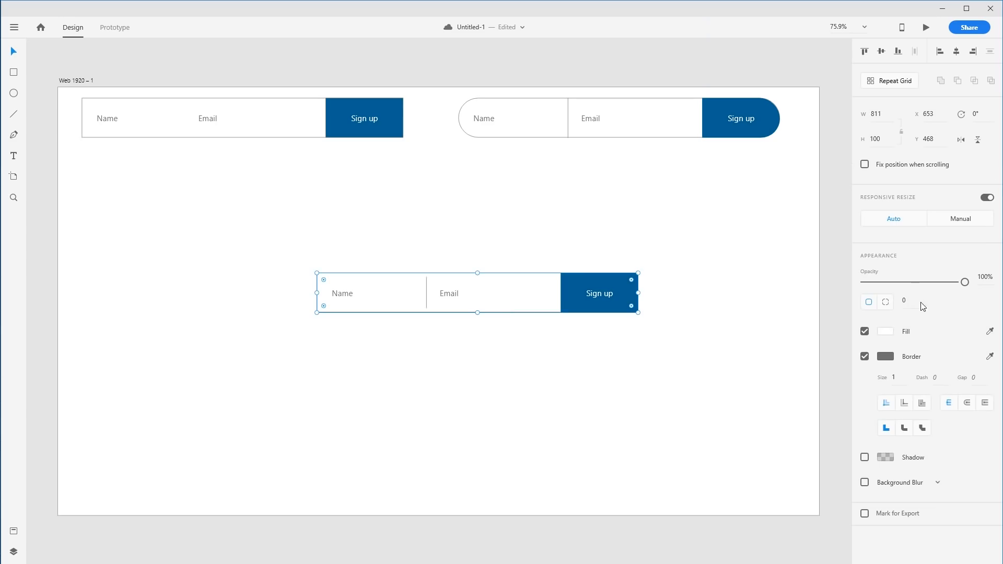
{"action": "left_click", "coordinate": [864, 356]}
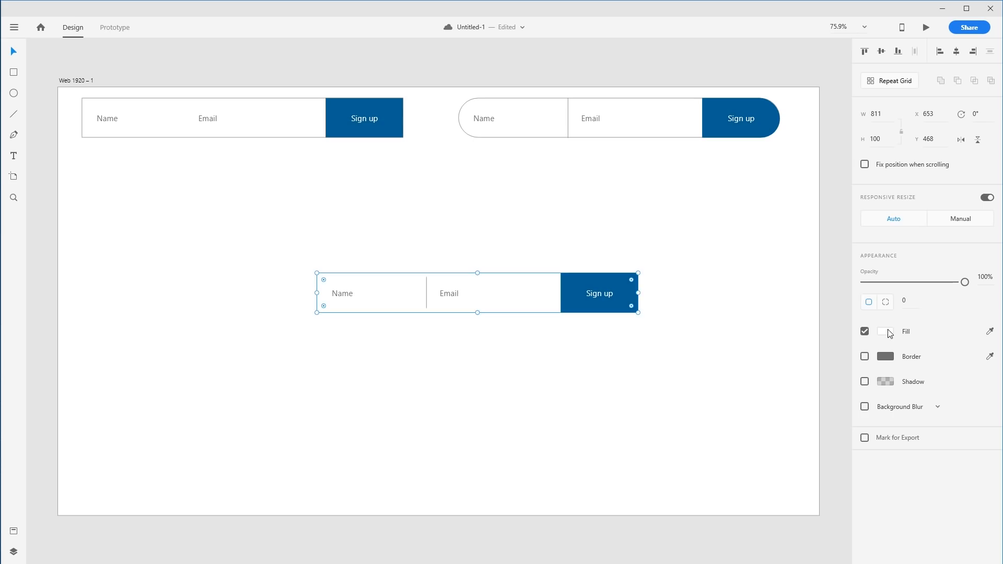
{"action": "left_click", "coordinate": [885, 331]}
{"action": "left_click_drag", "start_coordinate": [752, 298], "coordinate": [717, 274]}
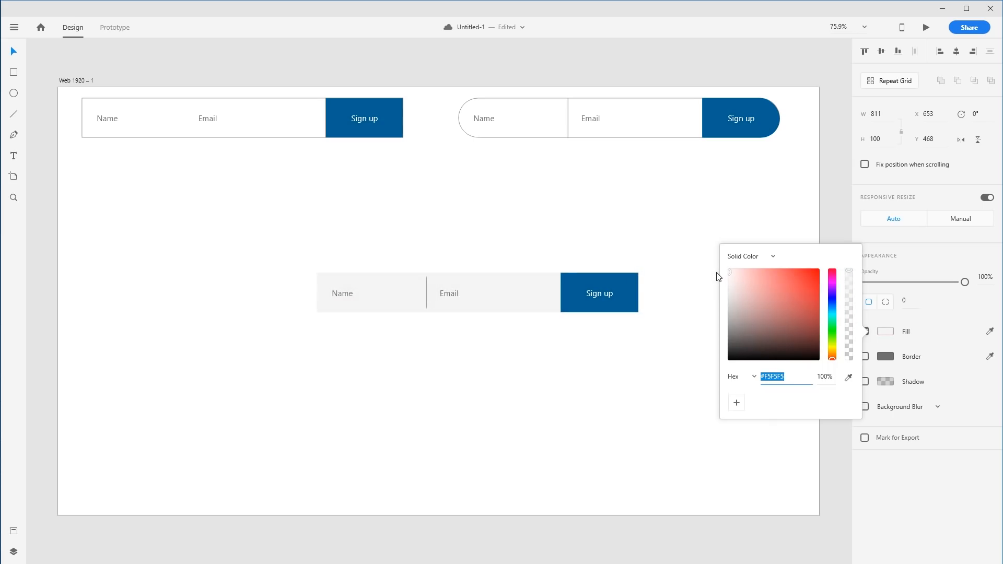
{"action": "left_click", "coordinate": [639, 243]}
Step: Change the middle form's labels to the uppercase texts NAME, EMAIL and SIGNUP
{"action": "double_click", "coordinate": [339, 293]}
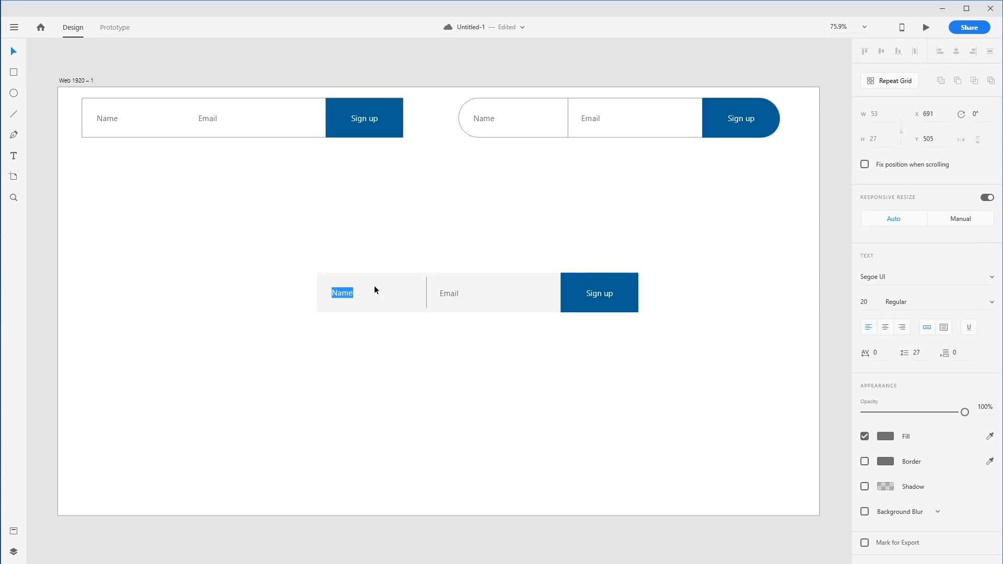
{"action": "type", "text": "NAME"}
{"action": "left_click", "coordinate": [455, 292]}
{"action": "left_click", "coordinate": [454, 293]}
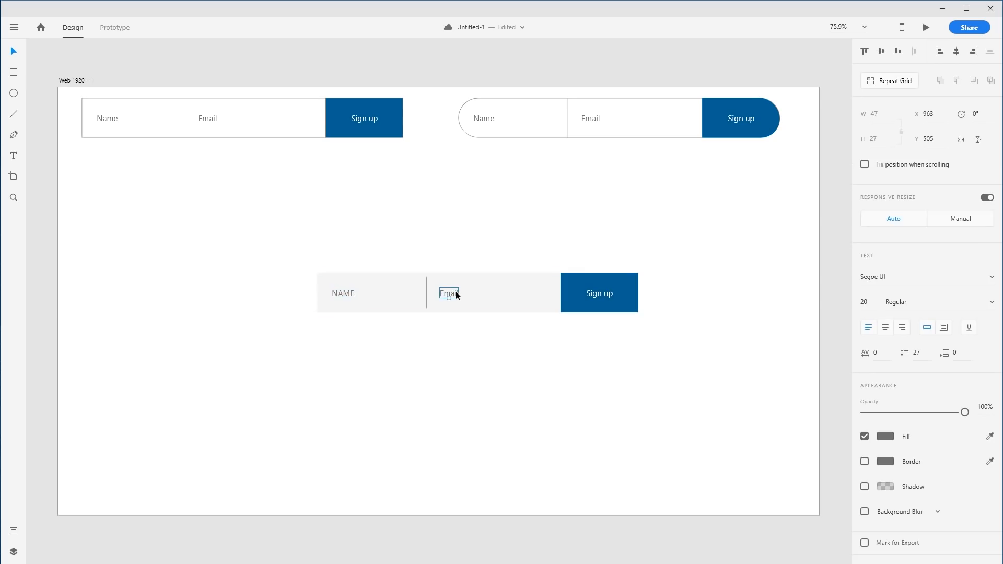
{"action": "double_click", "coordinate": [455, 293]}
{"action": "key", "text": "Escape"}
{"action": "double_click", "coordinate": [598, 295]}
{"action": "key", "text": "Escape"}
{"action": "left_click", "coordinate": [584, 253]}
Step: Place the grey form directly below the first form at the upper left and put a duplicate in the middle
{"action": "left_click_drag", "start_coordinate": [721, 249], "coordinate": [312, 331]}
{"action": "left_click", "coordinate": [300, 349]}
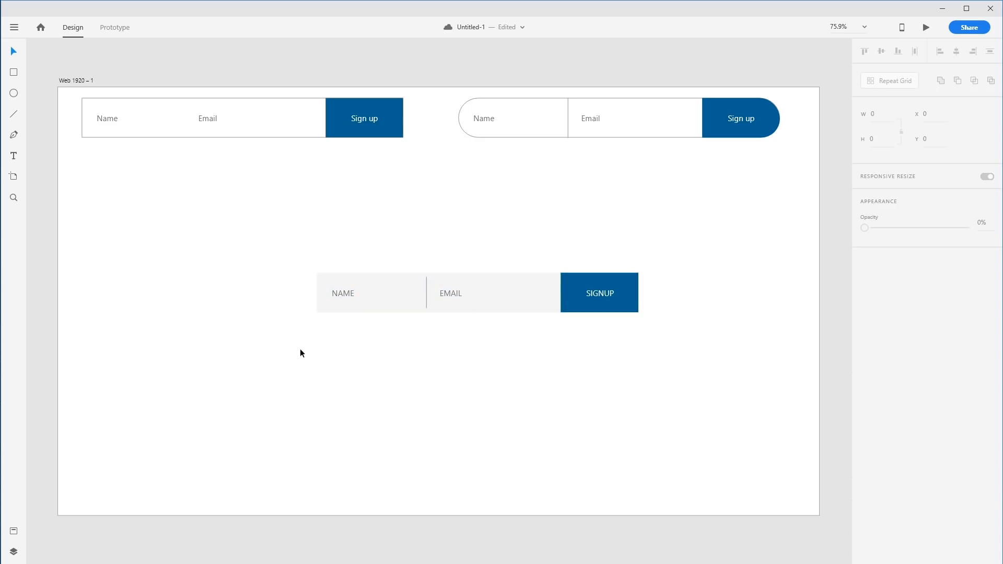
{"action": "left_click_drag", "start_coordinate": [291, 371], "coordinate": [601, 299]}
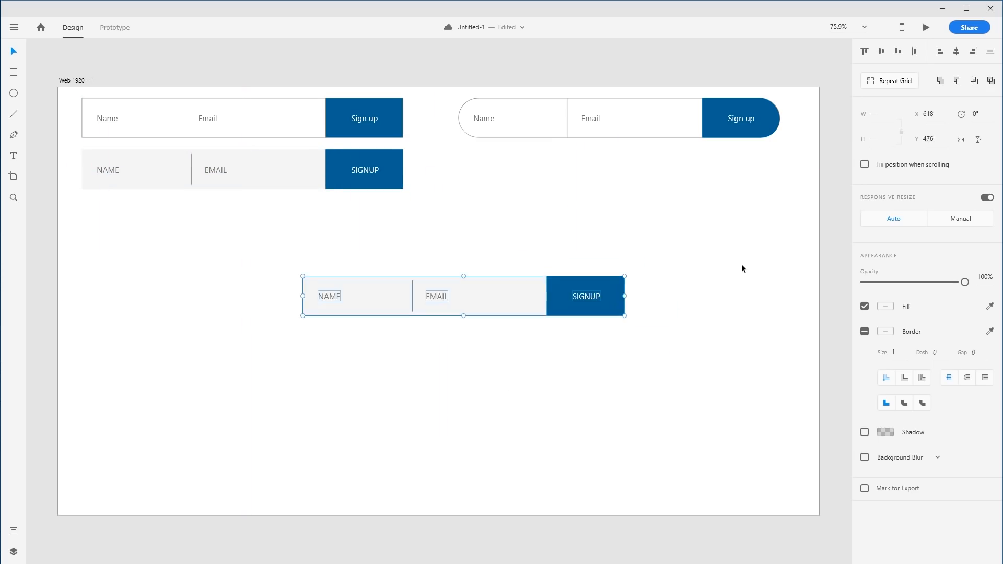
{"action": "left_click", "coordinate": [742, 268]}
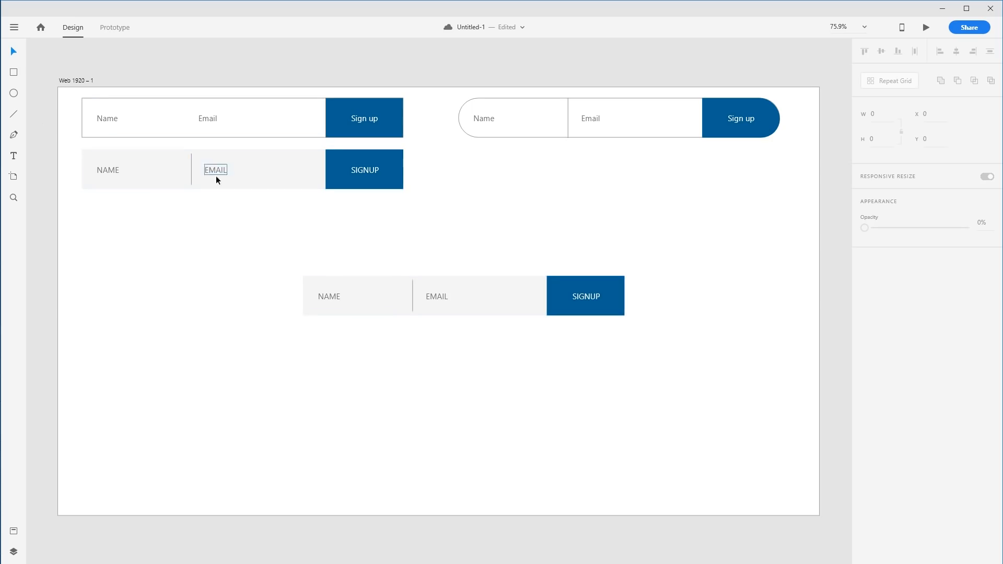
Step: Lower the opacity of the middle form's divider line to make it faint against the grey background
{"action": "left_click", "coordinate": [412, 296]}
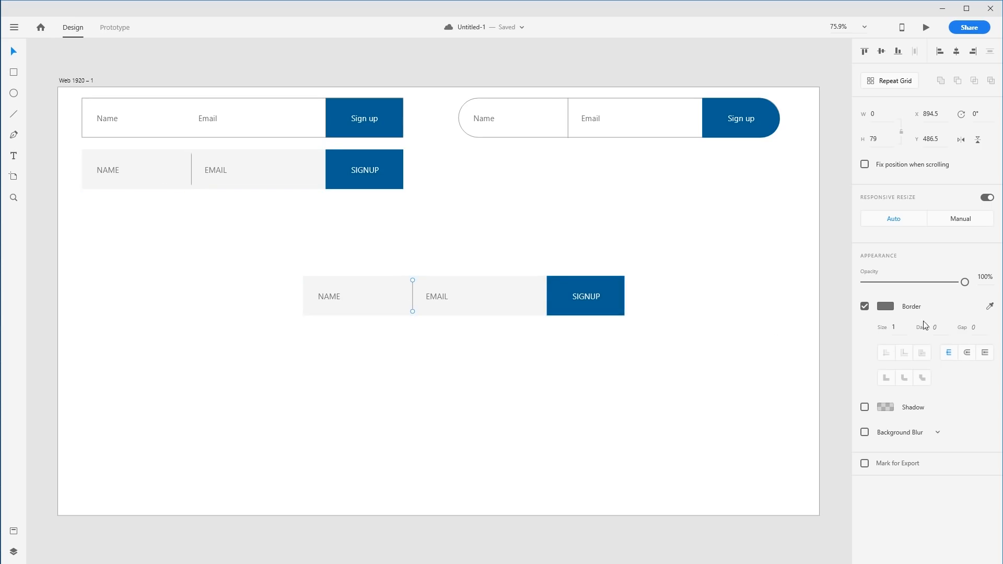
{"action": "left_click", "coordinate": [885, 308]}
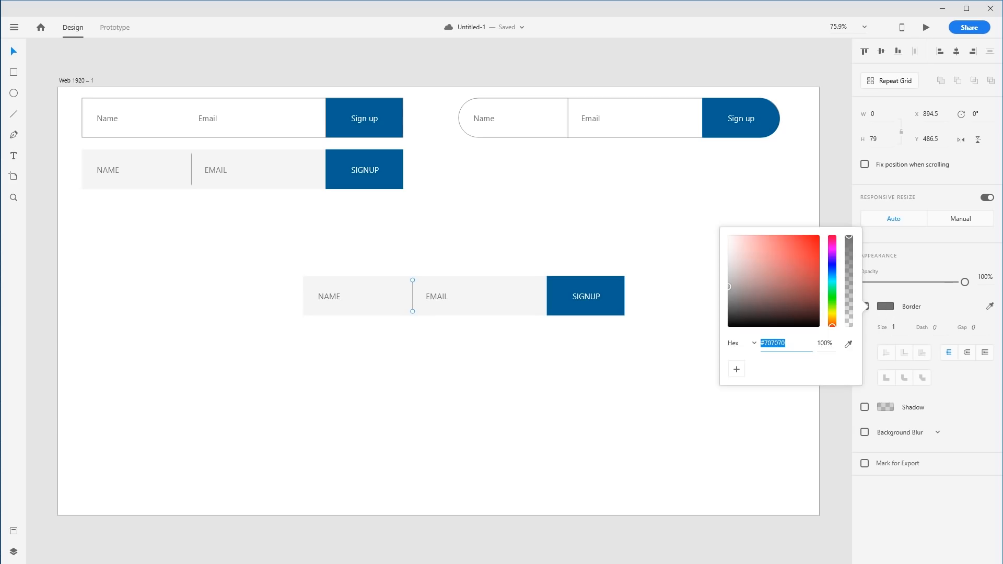
{"action": "left_click", "coordinate": [895, 283]}
{"action": "mouse_move", "coordinate": [896, 283]}
{"action": "left_mouse_down"}
{"action": "mouse_move", "coordinate": [879, 283]}
{"action": "mouse_move", "coordinate": [887, 286]}
{"action": "left_mouse_up"}
{"action": "left_click", "coordinate": [590, 392]}
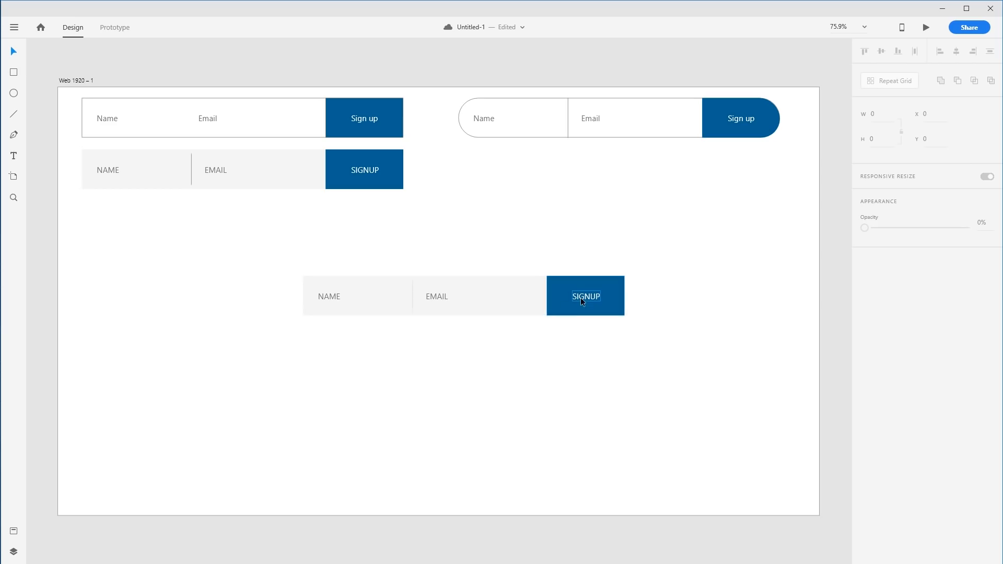
Step: Set the font of the middle form's NAME, EMAIL and SIGNUP labels to Roboto
{"action": "left_click", "coordinate": [329, 296]}
{"action": "left_click", "coordinate": [436, 296], "text": "shift"}
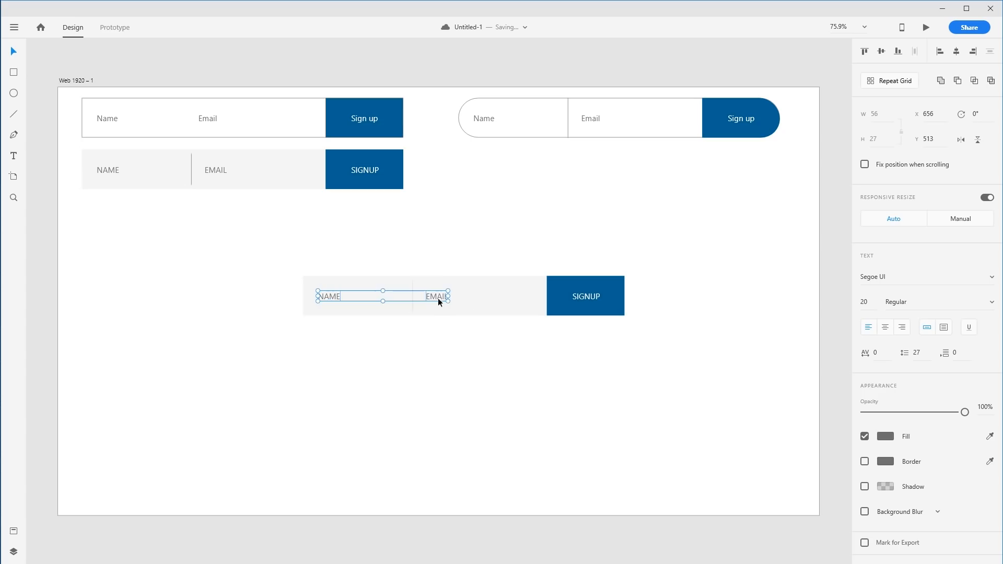
{"action": "left_click", "coordinate": [582, 296], "text": "shift"}
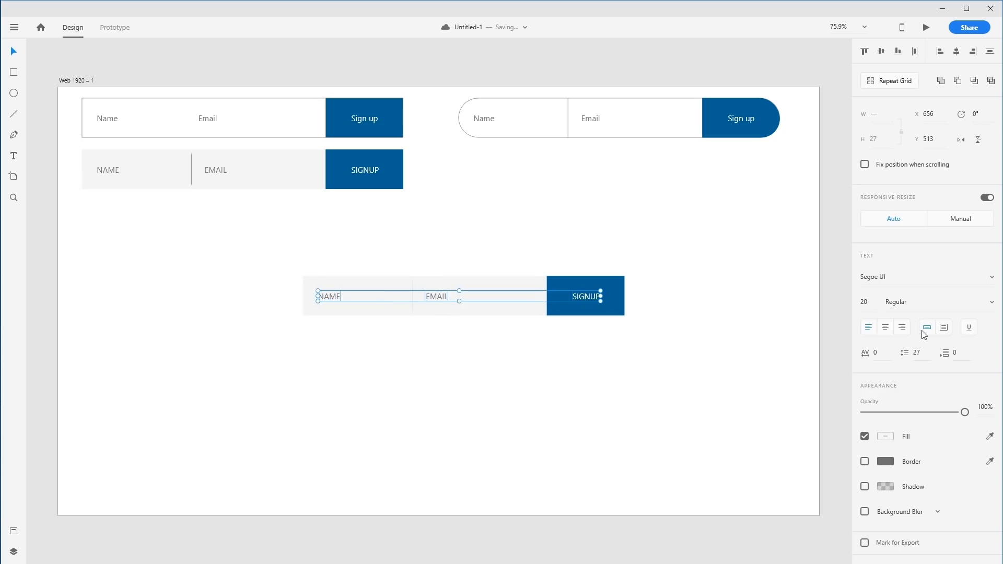
{"action": "left_click", "coordinate": [991, 277]}
{"action": "scroll", "coordinate": [936, 352], "scroll_direction": "up", "scroll_amount": 2}
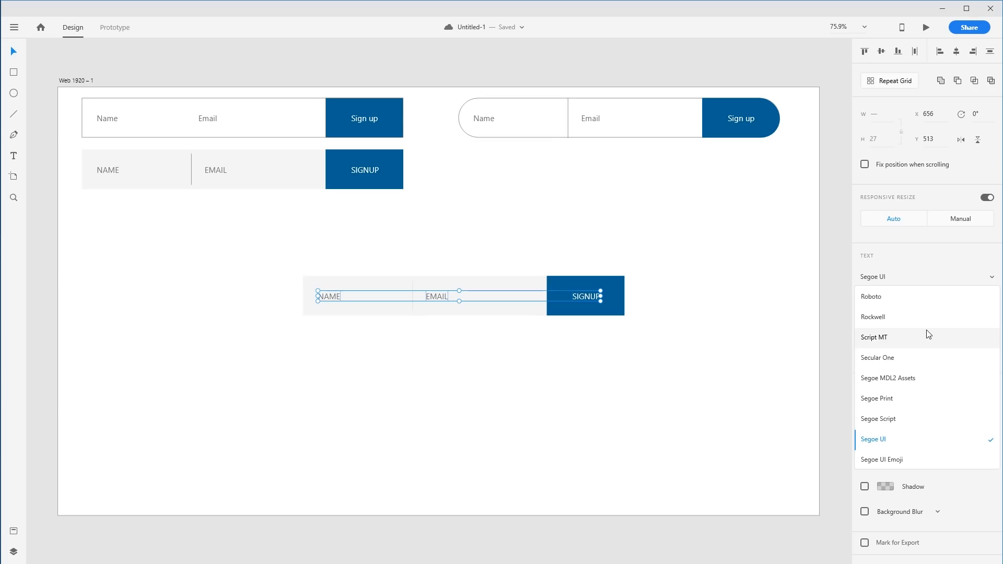
{"action": "scroll", "coordinate": [911, 390], "scroll_direction": "down", "scroll_amount": 2}
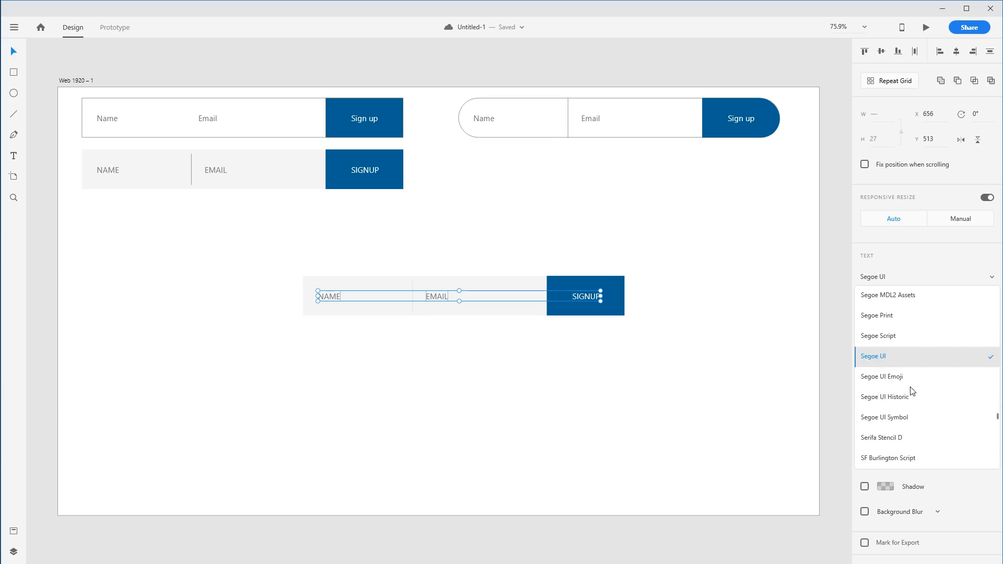
{"action": "scroll", "coordinate": [919, 396], "scroll_direction": "up", "scroll_amount": 5}
{"action": "scroll", "coordinate": [940, 402], "scroll_direction": "up", "scroll_amount": 12}
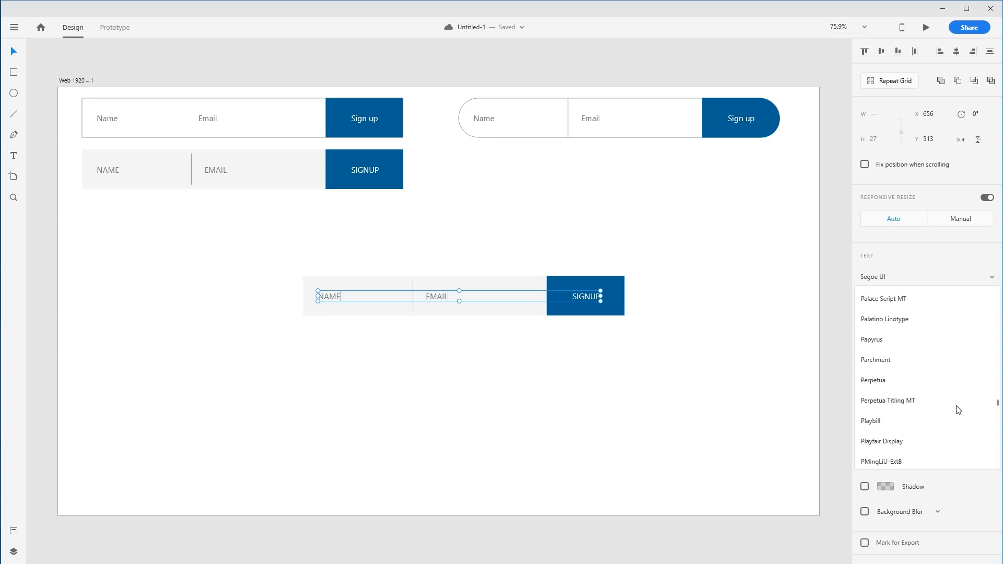
{"action": "scroll", "coordinate": [958, 407], "scroll_direction": "up", "scroll_amount": 10}
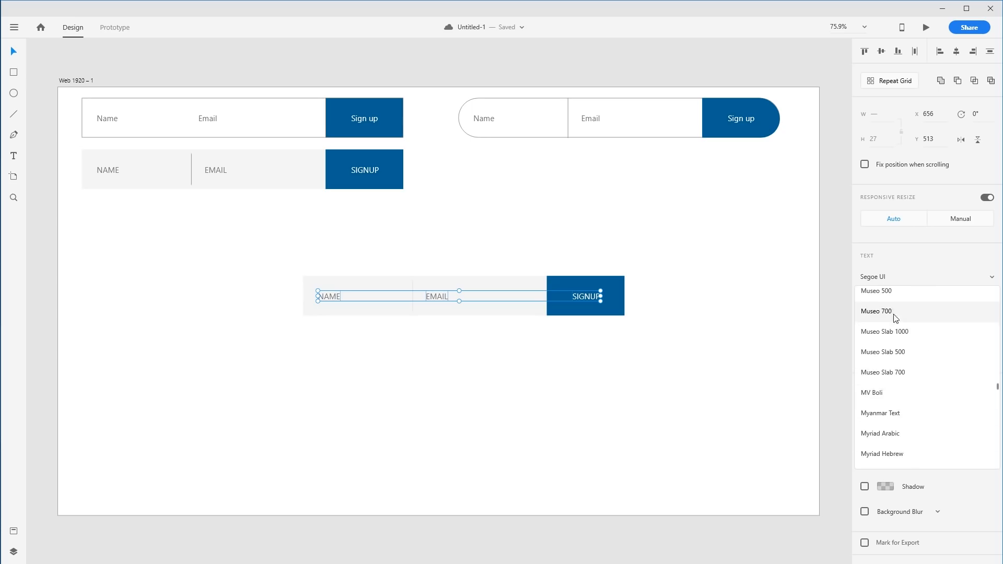
{"action": "left_click", "coordinate": [892, 278]}
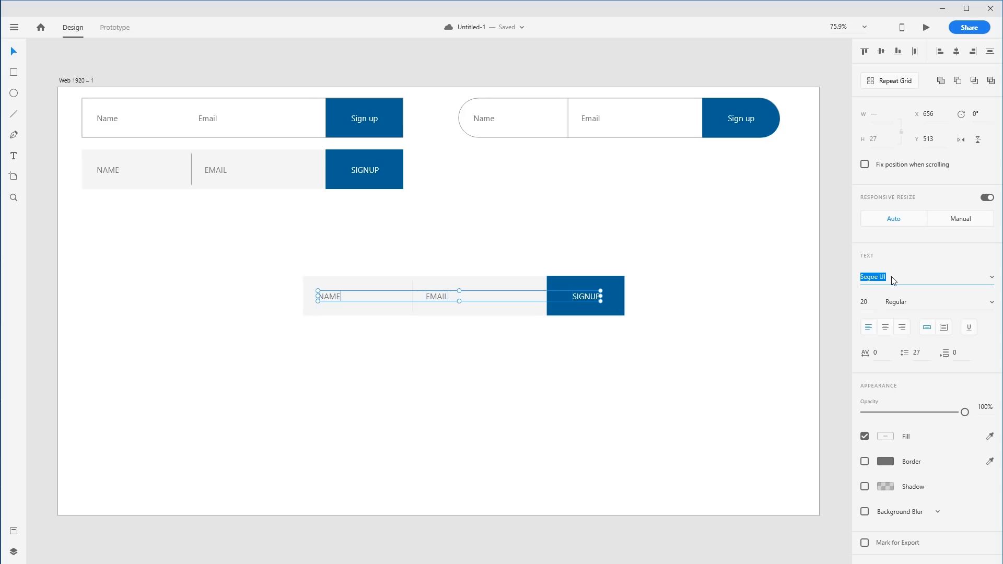
{"action": "type", "text": "Roboto"}
{"action": "key", "text": "Tab"}
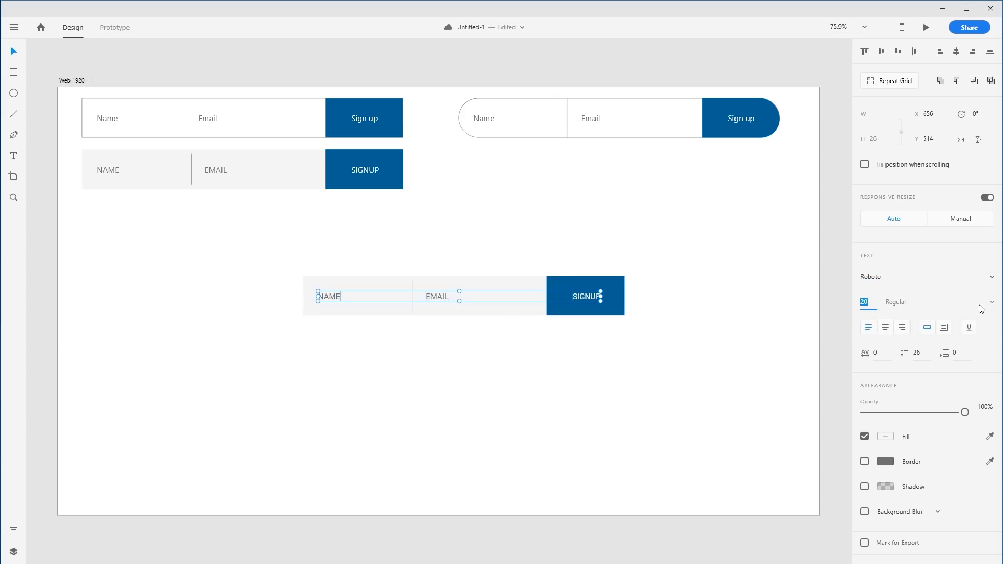
Step: Set the middle form's three labels to the PT Sans font in the Narrow Bold style
{"action": "left_click", "coordinate": [990, 277]}
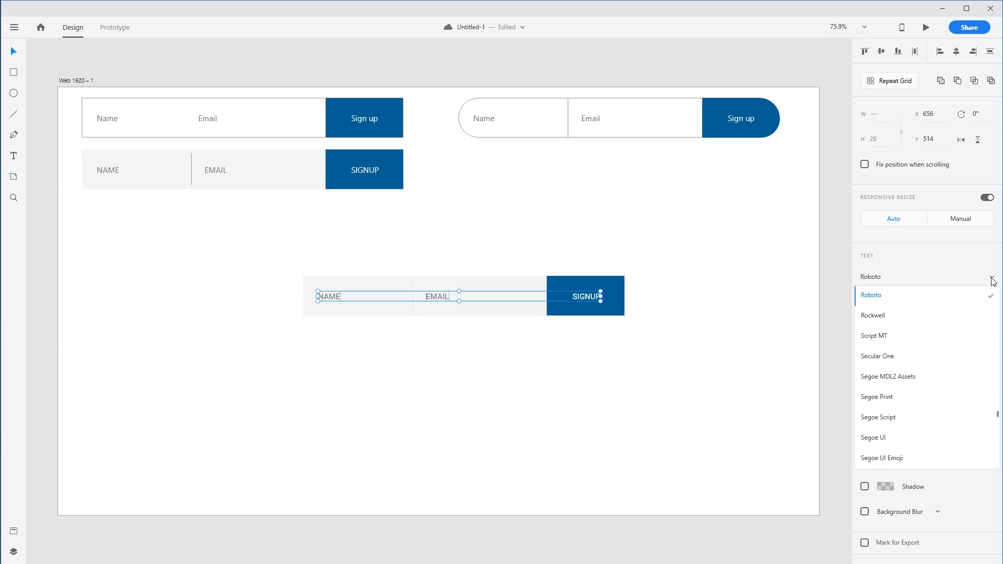
{"action": "scroll", "coordinate": [919, 319], "scroll_direction": "up", "scroll_amount": 5}
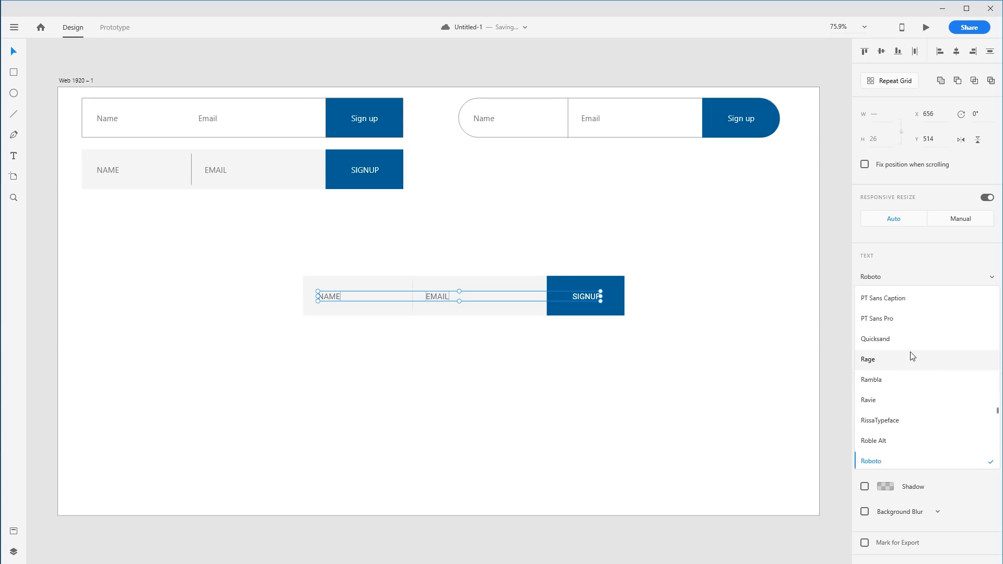
{"action": "scroll", "coordinate": [918, 342], "scroll_direction": "up", "scroll_amount": 1}
{"action": "left_click", "coordinate": [890, 311]}
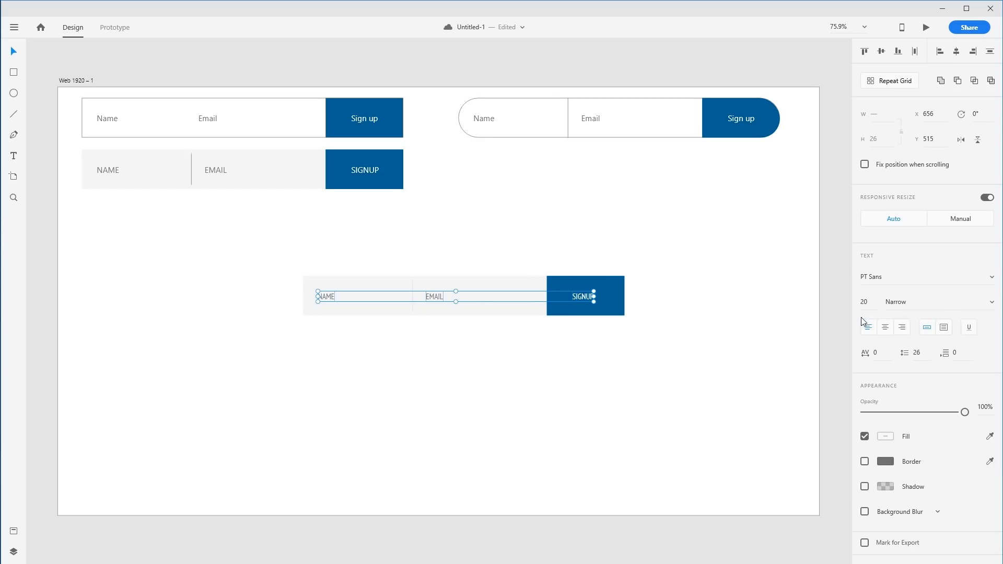
{"action": "left_click", "coordinate": [988, 310]}
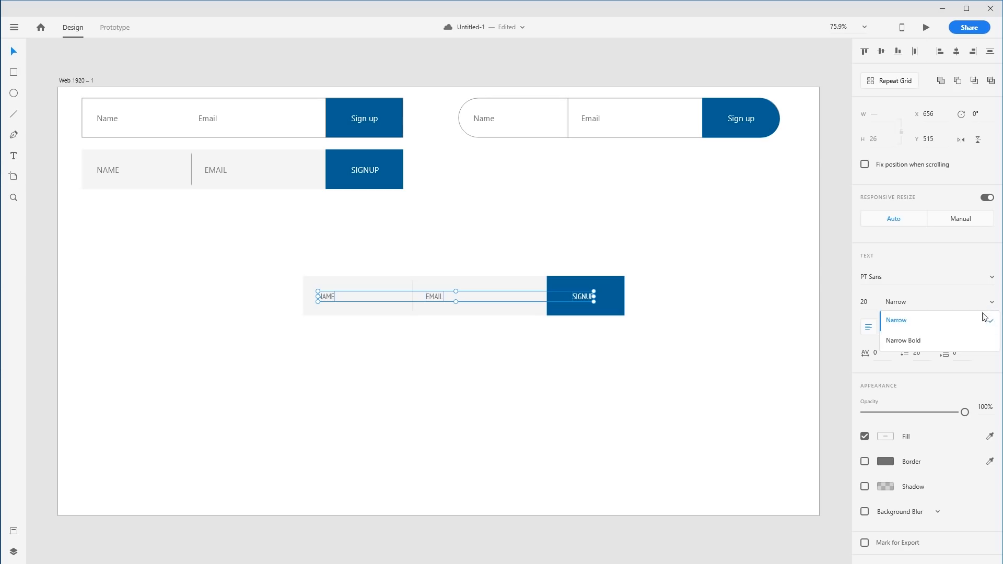
{"action": "left_click", "coordinate": [940, 338]}
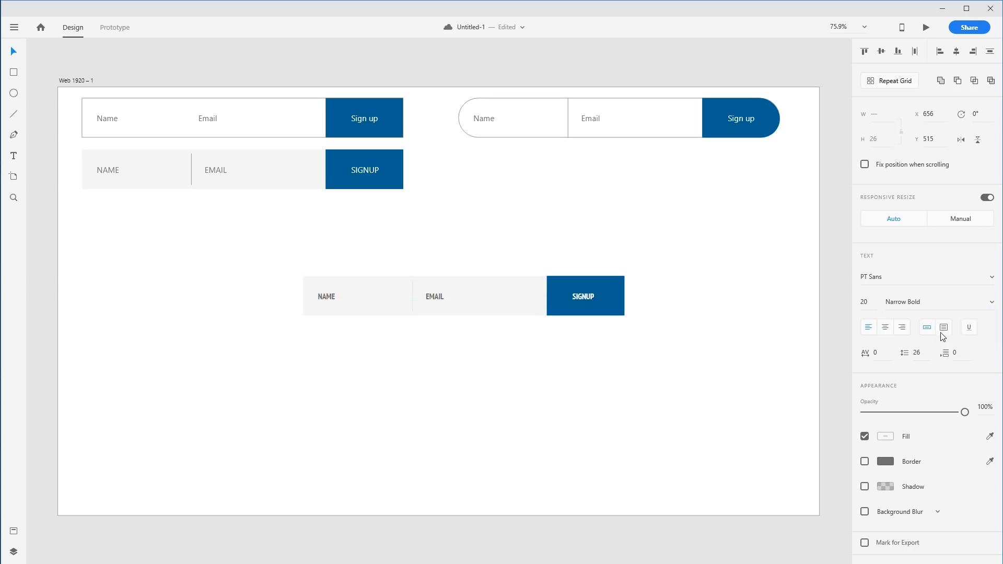
Step: Increase the character spacing of the middle form's three labels to 150
{"action": "left_click", "coordinate": [872, 353]}
{"action": "type", "text": "10"}
{"action": "key", "text": "Tab"}
{"action": "left_click", "coordinate": [878, 352]}
{"action": "left_click_drag", "start_coordinate": [870, 352], "coordinate": [862, 352]}
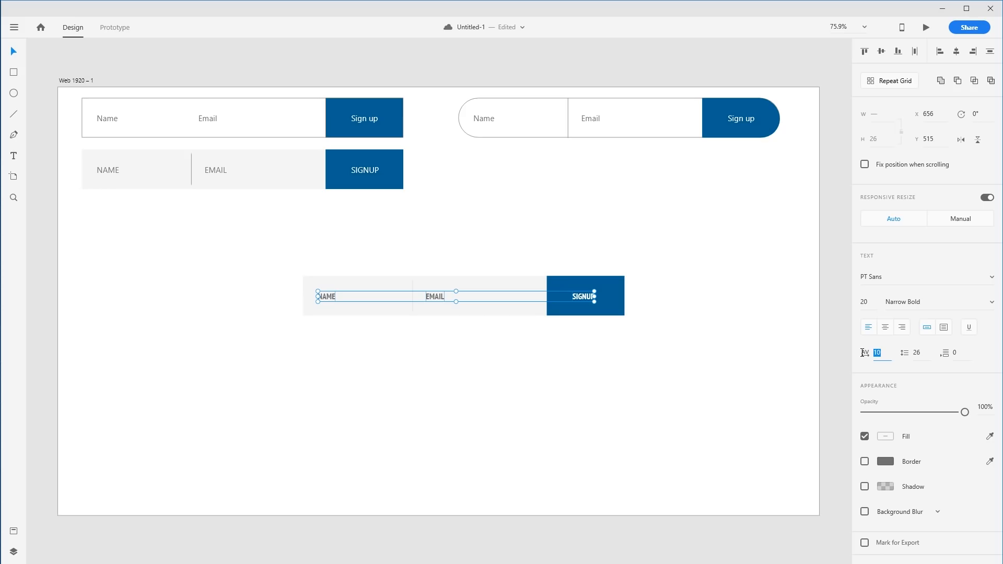
{"action": "type", "text": "50"}
{"action": "key", "text": "Tab"}
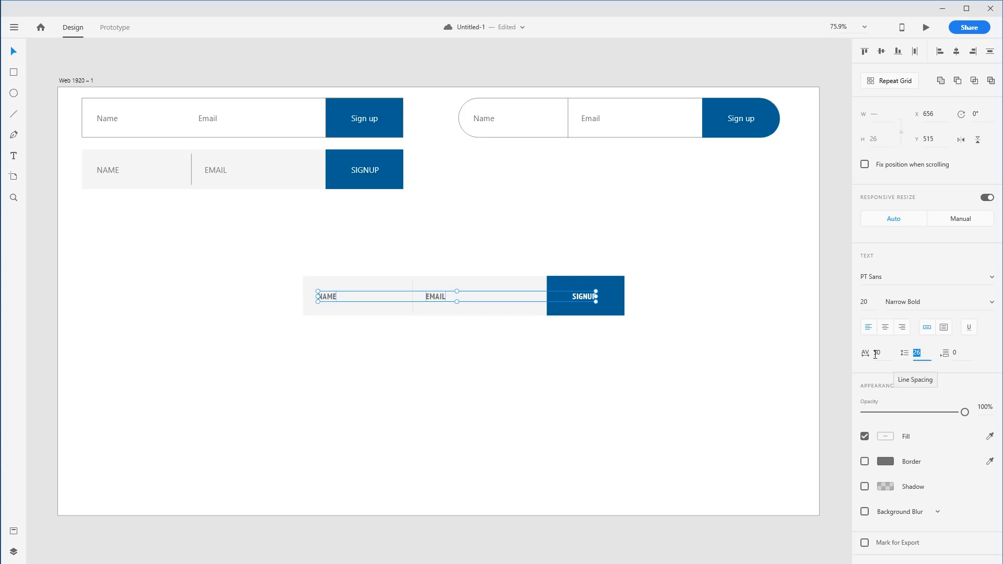
{"action": "left_click", "coordinate": [887, 350]}
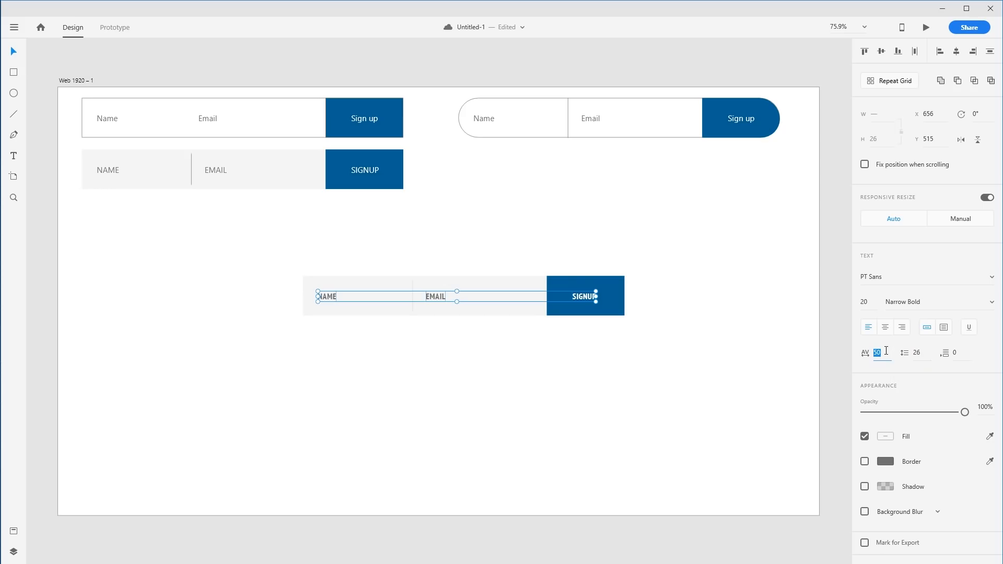
{"action": "type", "text": "150"}
{"action": "key", "text": "Tab"}
{"action": "left_click", "coordinate": [637, 394]}
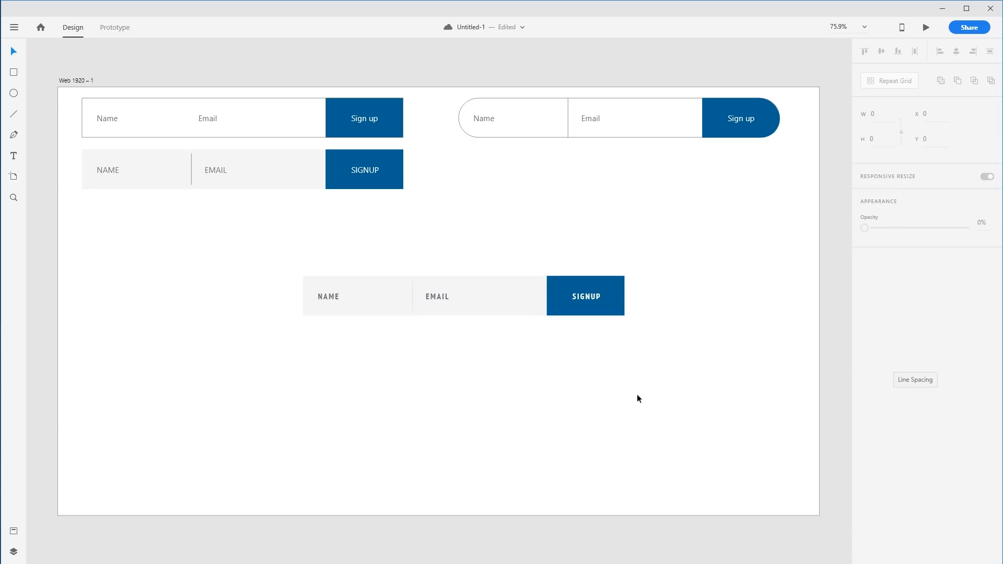
Step: Lower the opacity of the middle form's NAME and EMAIL labels to 40%
{"action": "left_click", "coordinate": [438, 296]}
{"action": "left_click", "coordinate": [327, 296], "text": "shift"}
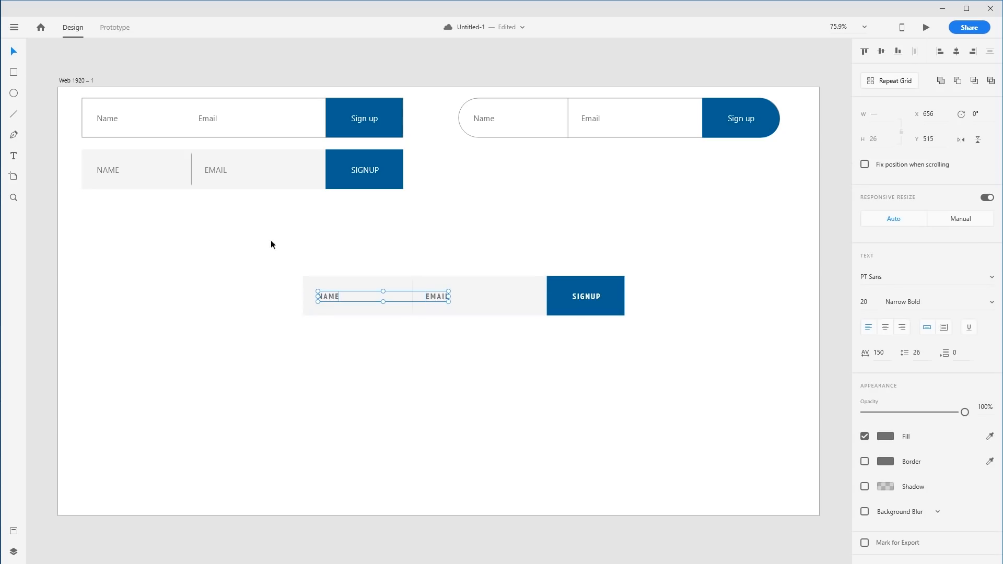
{"action": "left_click_drag", "start_coordinate": [964, 412], "coordinate": [904, 412]}
{"action": "left_click", "coordinate": [372, 334]}
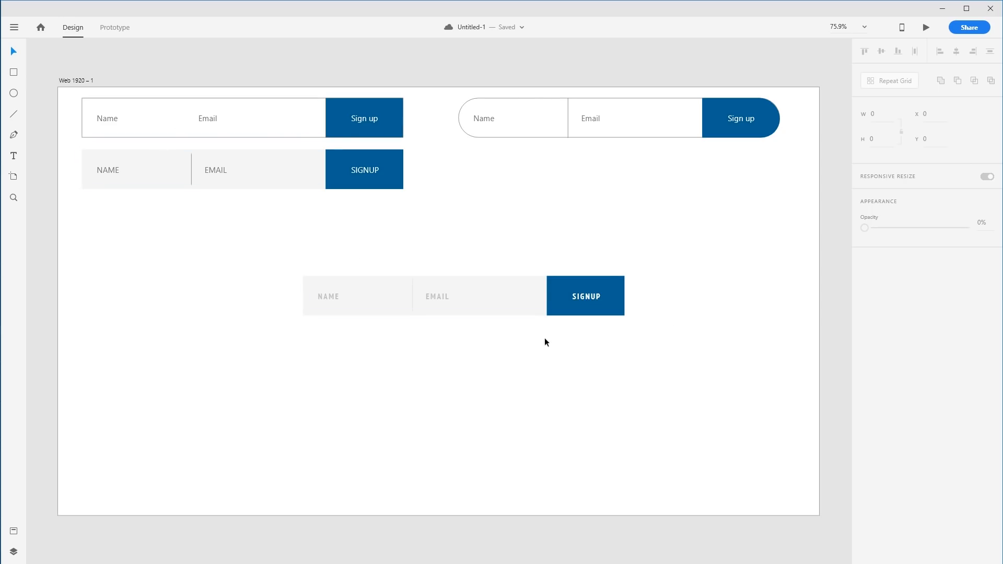
Step: Place the restyled form below the other grey form at the upper left and keep a duplicate near the artboard's middle
{"action": "left_click_drag", "start_coordinate": [628, 385], "coordinate": [275, 296]}
{"action": "left_click_drag", "start_coordinate": [498, 299], "coordinate": [543, 326]}
{"action": "left_click", "coordinate": [635, 283]}
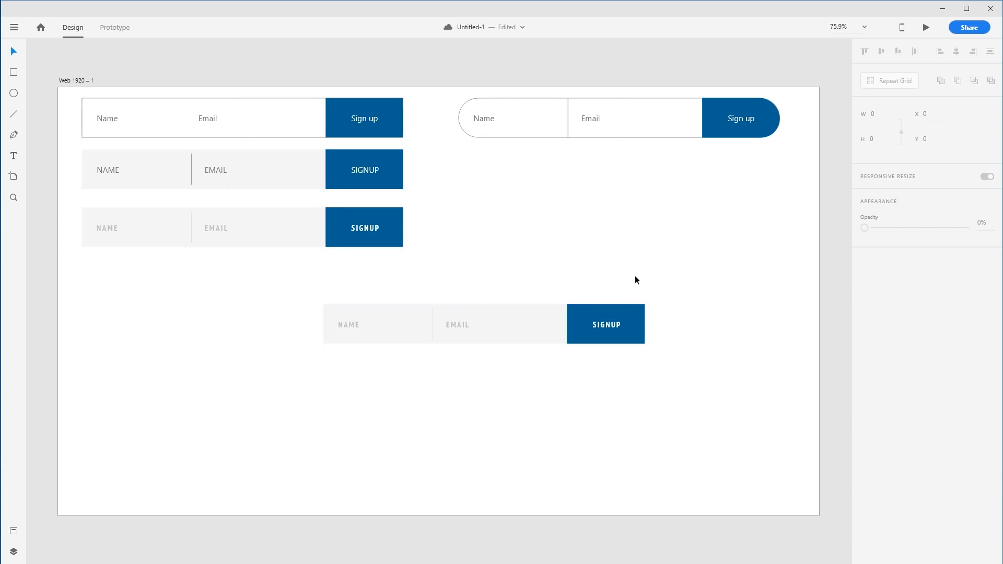
{"action": "left_click_drag", "start_coordinate": [225, 268], "coordinate": [246, 133]}
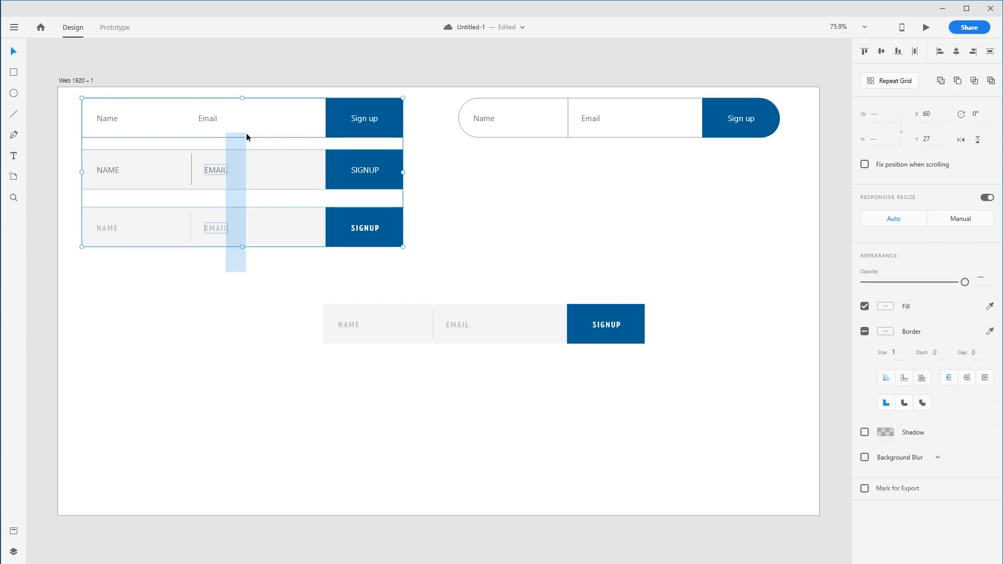
{"action": "left_click_drag", "start_coordinate": [147, 75], "coordinate": [754, 65]}
{"action": "left_click", "coordinate": [677, 258]}
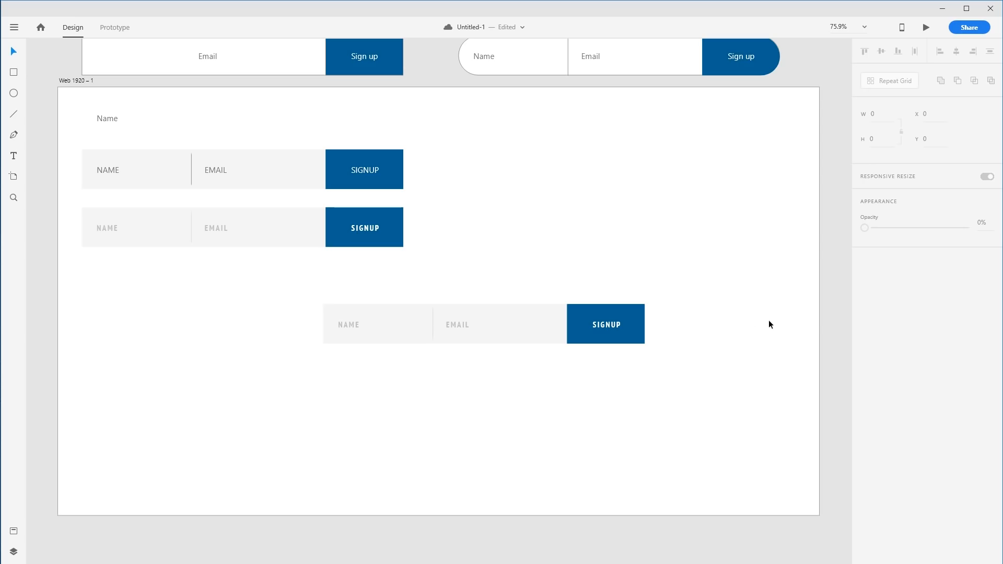
{"action": "key", "text": "ctrl+z"}
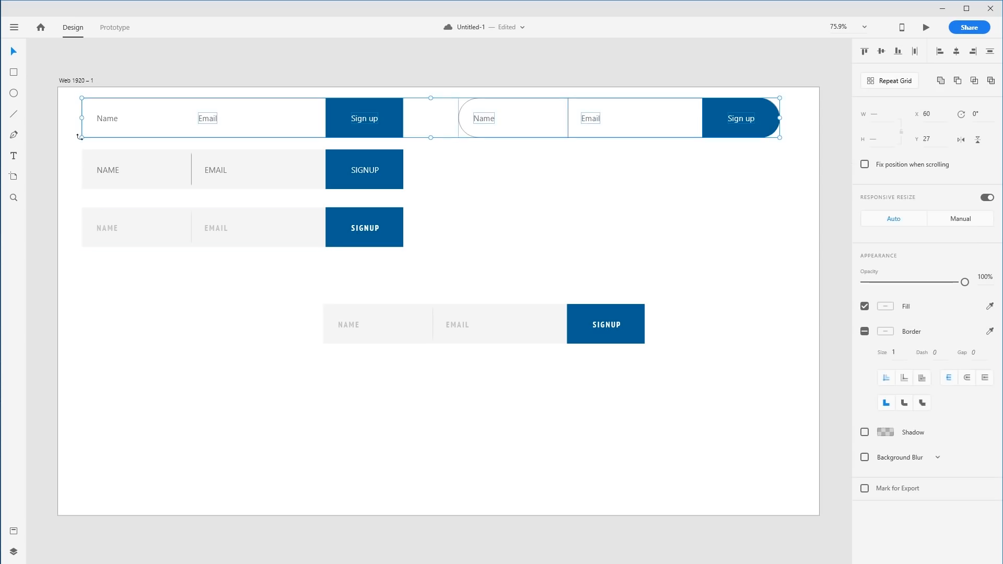
Step: Move the two white forms above the artboard and shift the two upper grey forms up into the freed space
{"action": "left_click", "coordinate": [67, 95]}
{"action": "left_click_drag", "start_coordinate": [68, 96], "coordinate": [788, 137]}
{"action": "left_click_drag", "start_coordinate": [726, 98], "coordinate": [731, 54]}
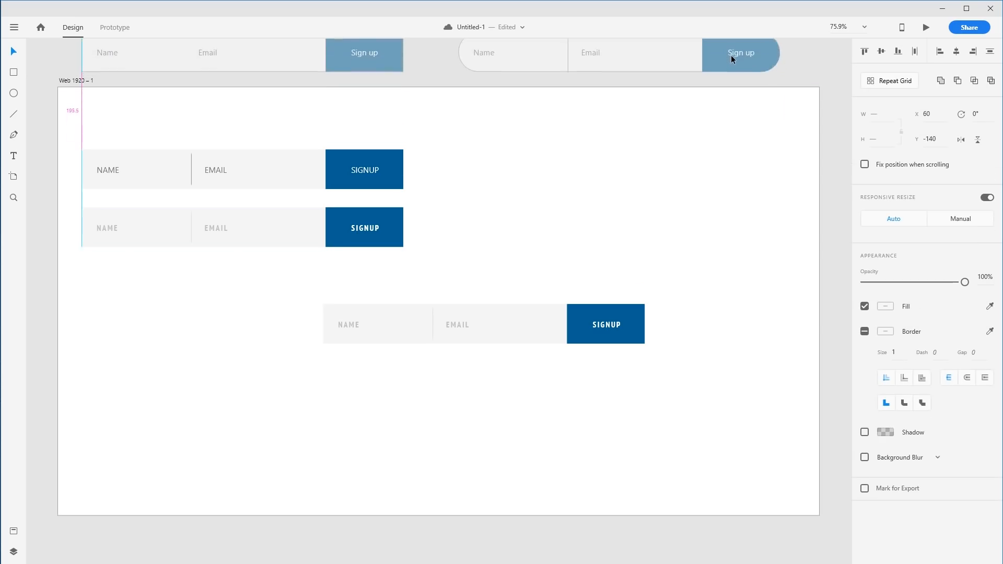
{"action": "left_click_drag", "start_coordinate": [455, 238], "coordinate": [135, 126]}
{"action": "left_click", "coordinate": [630, 217]}
Step: Add a shadow to the middle form's background rectangle with a Y offset of 0 and a blur of 25
{"action": "left_click", "coordinate": [378, 325]}
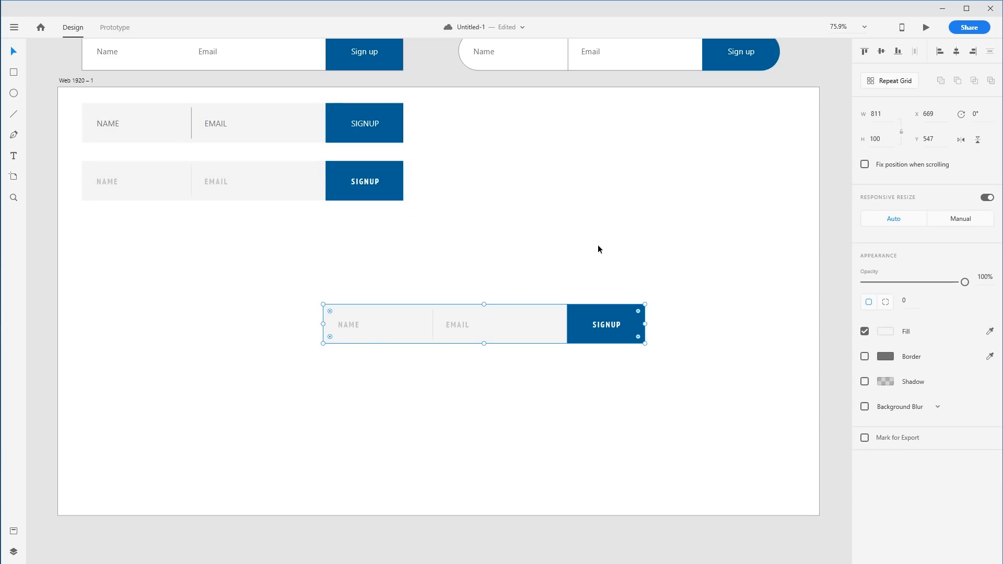
{"action": "left_click", "coordinate": [864, 381]}
{"action": "left_click", "coordinate": [888, 381]}
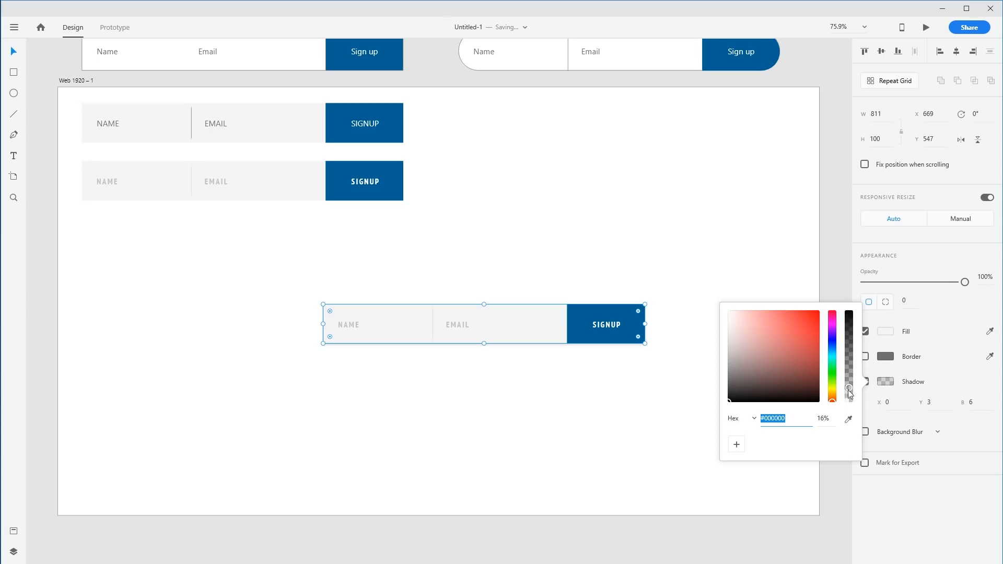
{"action": "left_click", "coordinate": [940, 403]}
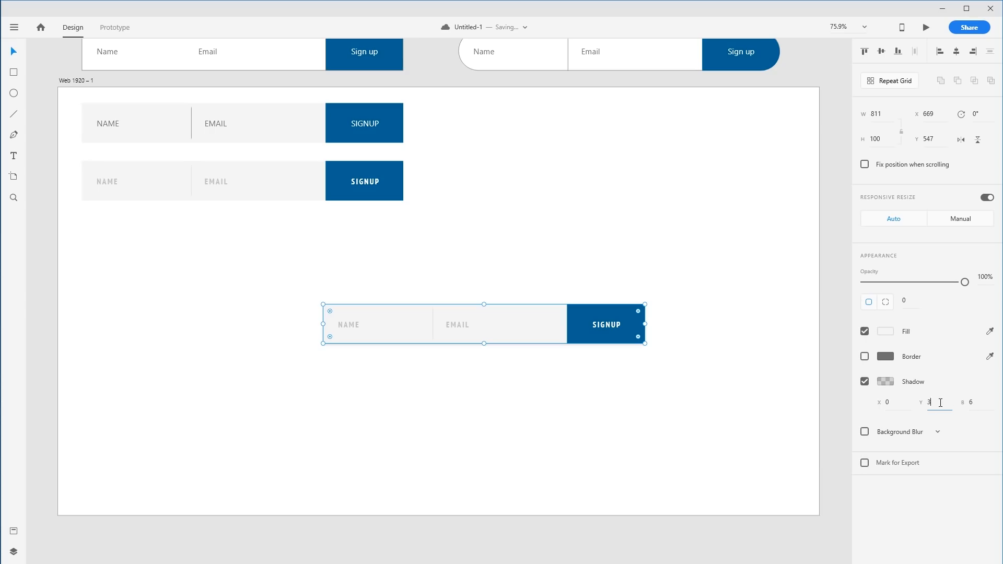
{"action": "type", "text": "0"}
{"action": "key", "text": "Tab"}
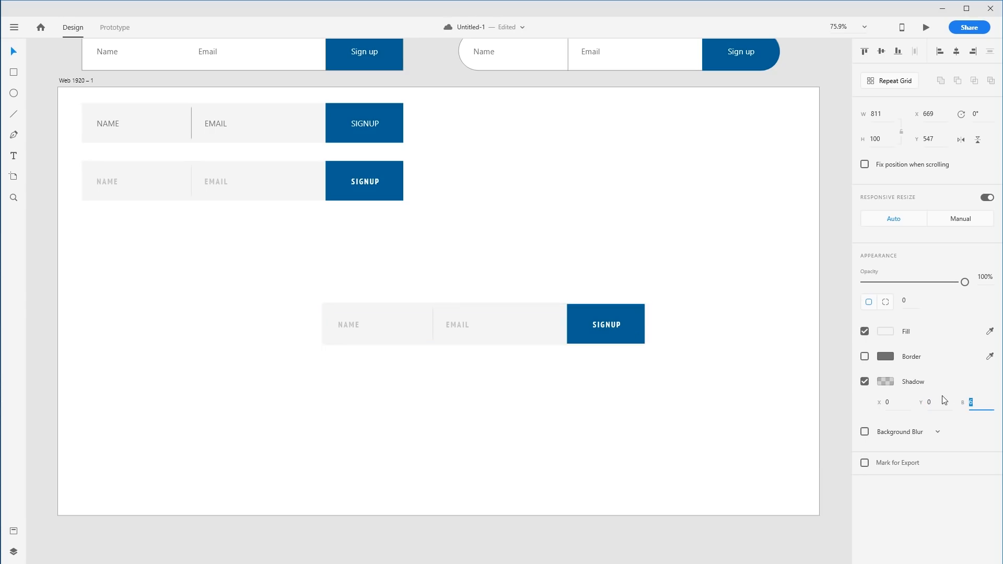
{"action": "type", "text": "25"}
{"action": "key", "text": "Tab"}
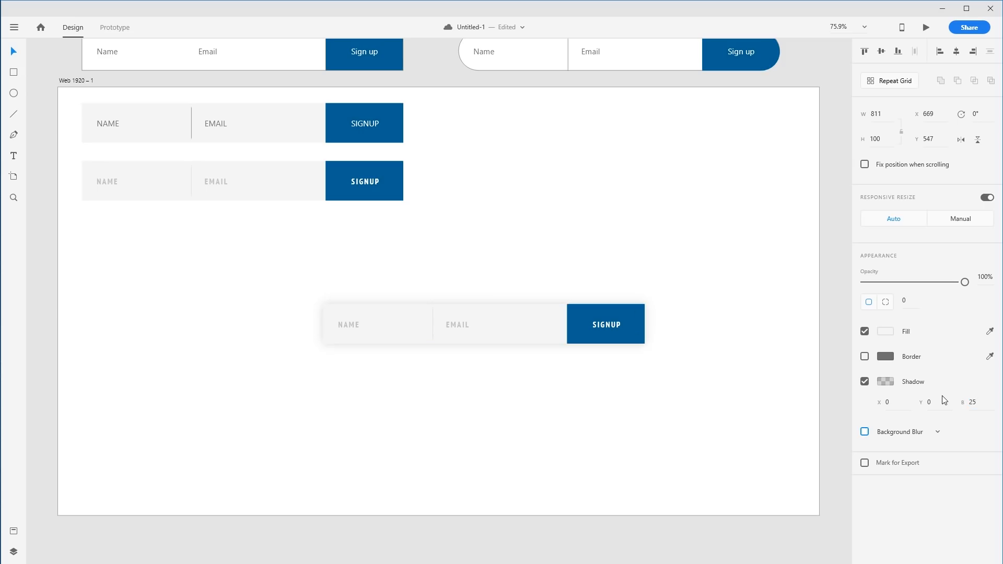
Step: Soften the background rectangle's shadow by setting its blur to 50 and its colour opacity to 10%
{"action": "left_click", "coordinate": [963, 403]}
{"action": "type", "text": "5"}
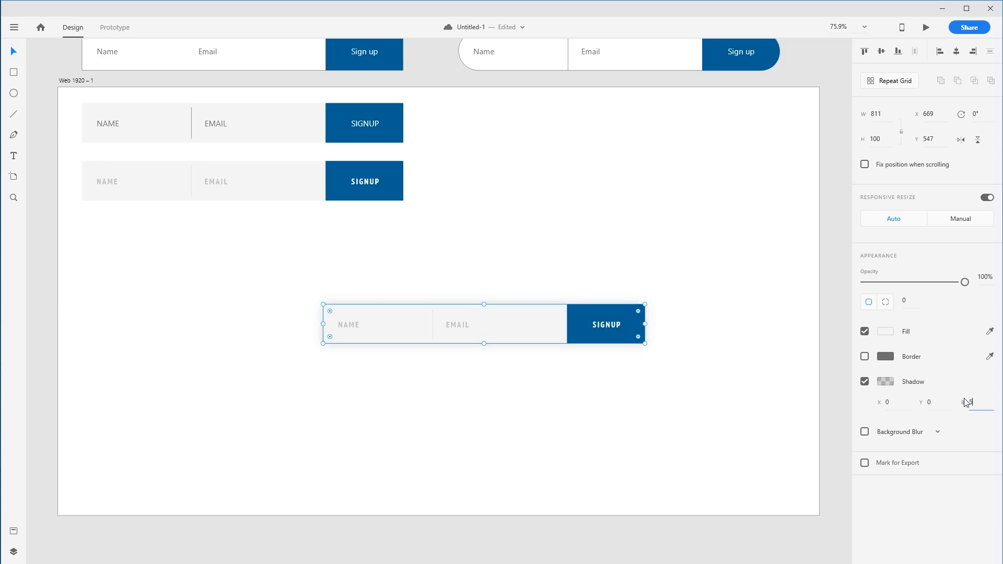
{"action": "type", "text": "0"}
{"action": "key", "text": "Tab"}
{"action": "left_click", "coordinate": [889, 383]}
{"action": "left_click_drag", "start_coordinate": [850, 390], "coordinate": [849, 396]}
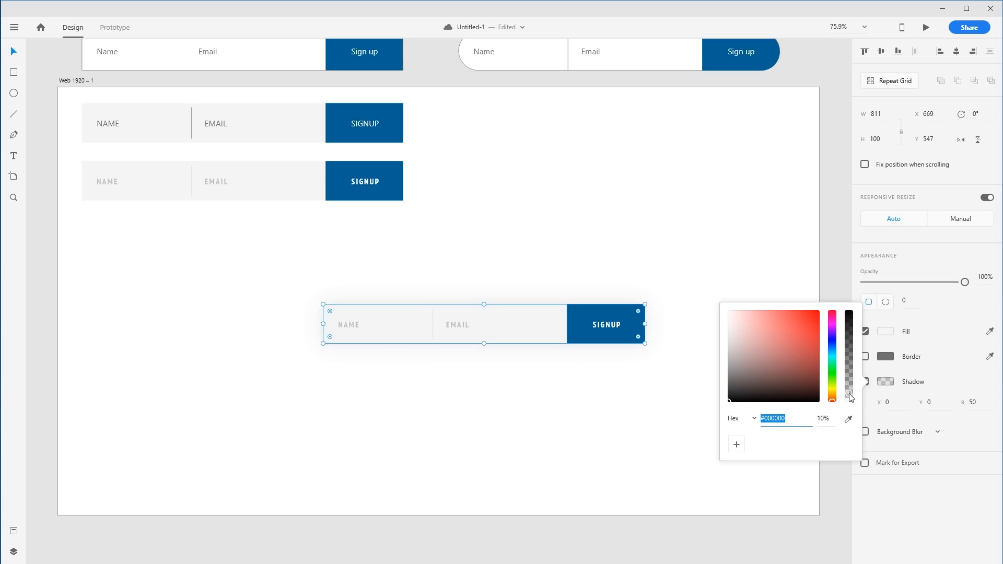
{"action": "left_click", "coordinate": [600, 218]}
Step: Change the fill of the middle form's background rectangle to medium grey #7B7B7B
{"action": "left_click", "coordinate": [509, 324]}
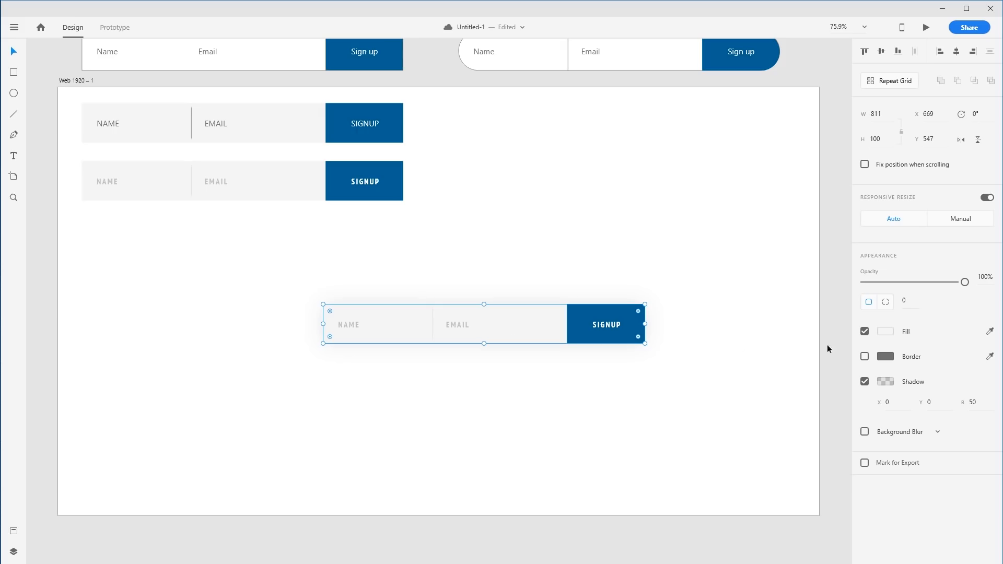
{"action": "left_click", "coordinate": [886, 334]}
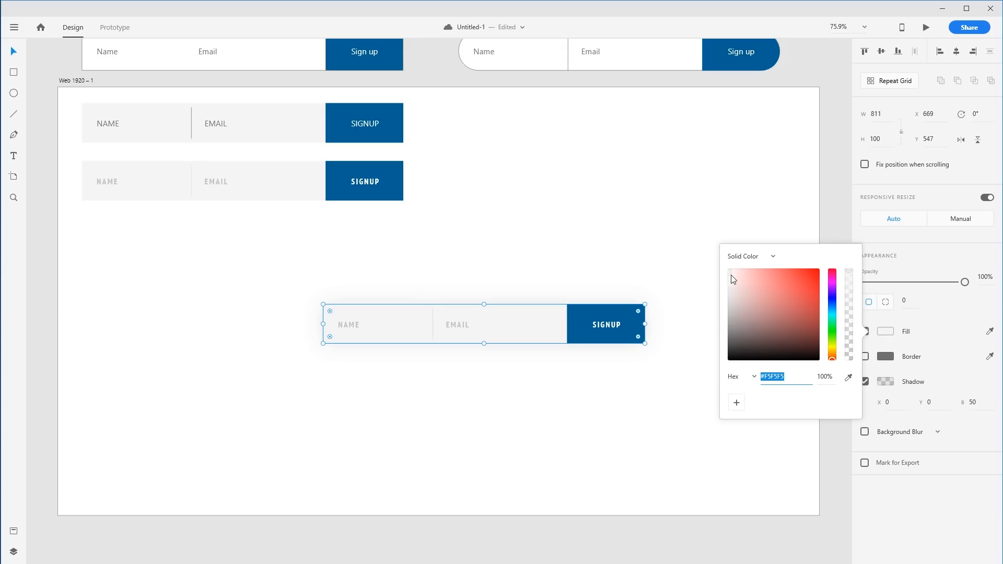
{"action": "left_click_drag", "start_coordinate": [731, 275], "coordinate": [702, 321]}
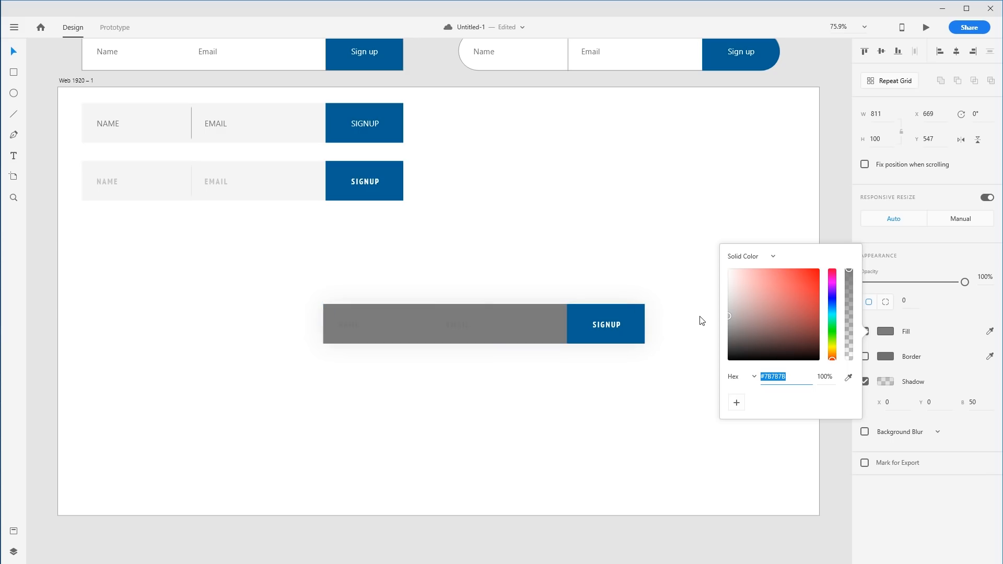
{"action": "left_click", "coordinate": [647, 353]}
Step: Change the fill of the NAME and EMAIL labels in the dark grey form to white #FFFFFF
{"action": "double_click", "coordinate": [451, 323]}
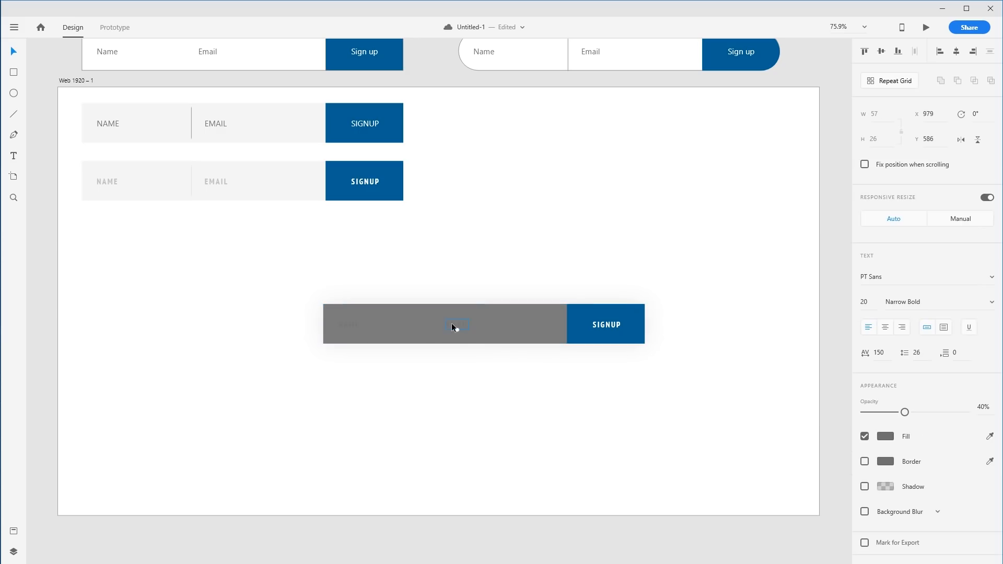
{"action": "left_click", "coordinate": [343, 329], "text": "shift"}
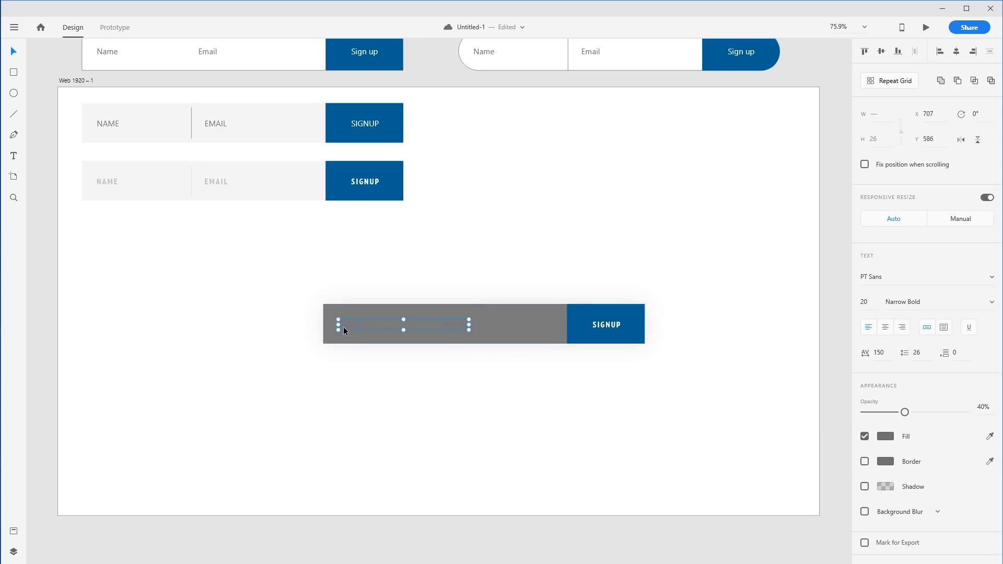
{"action": "left_click", "coordinate": [887, 435]}
{"action": "type", "text": "ffffff"}
{"action": "key", "text": "Return"}
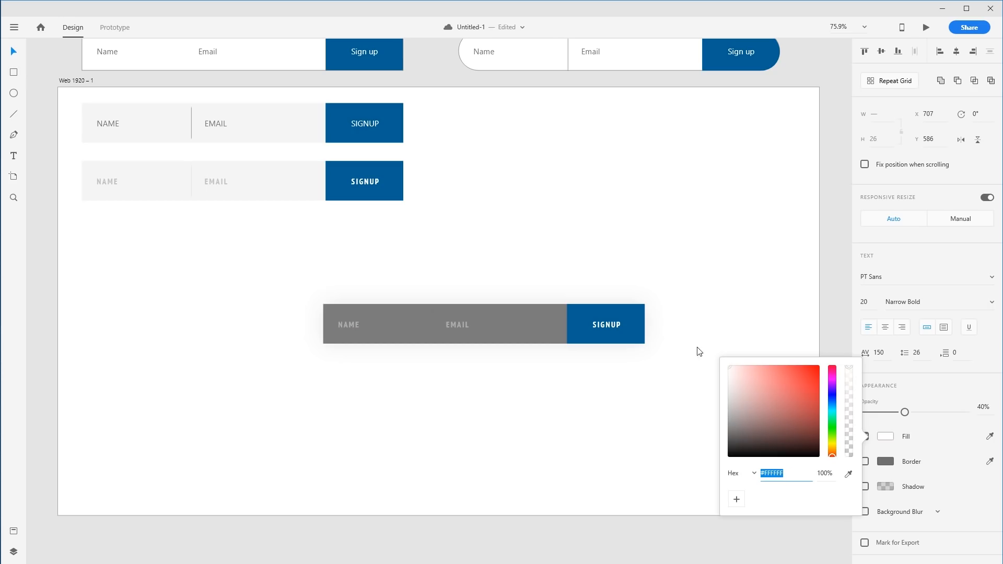
{"action": "left_click", "coordinate": [722, 296]}
{"action": "left_click", "coordinate": [706, 406]}
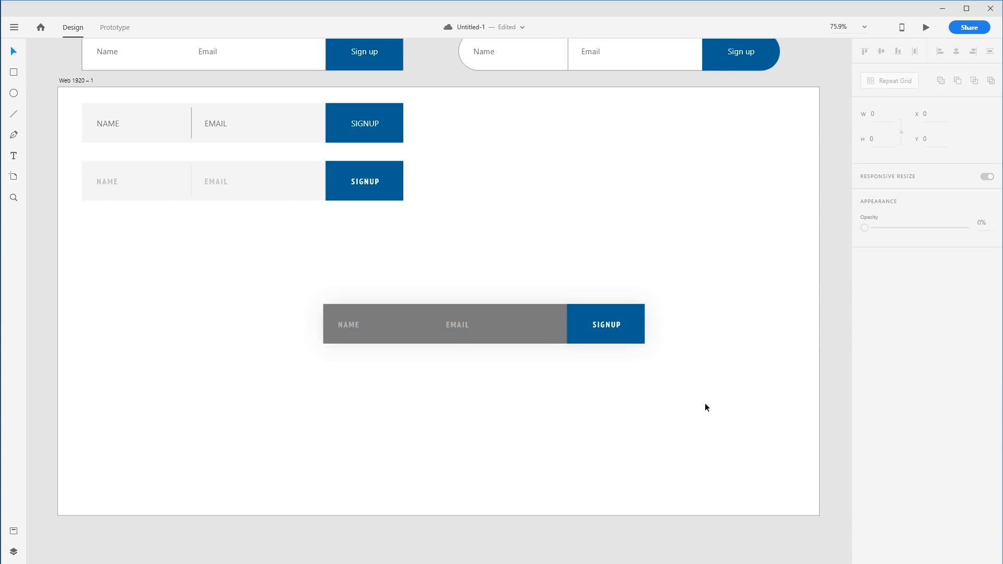
Step: Duplicate the whole dark grey form and place the copy directly below the original
{"action": "left_click", "coordinate": [433, 324]}
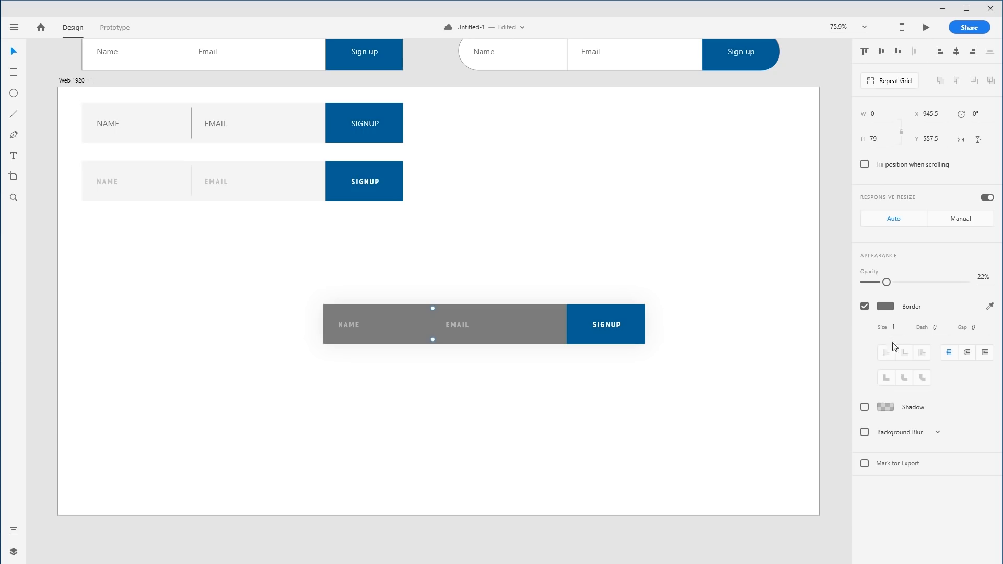
{"action": "left_click", "coordinate": [689, 347]}
{"action": "left_click_drag", "start_coordinate": [709, 403], "coordinate": [299, 308]}
{"action": "left_click_drag", "start_coordinate": [434, 320], "coordinate": [410, 368]}
Step: Change the border colour of the upper dark grey form's divider line to a light tone so it stands out from the background
{"action": "left_click", "coordinate": [434, 324]}
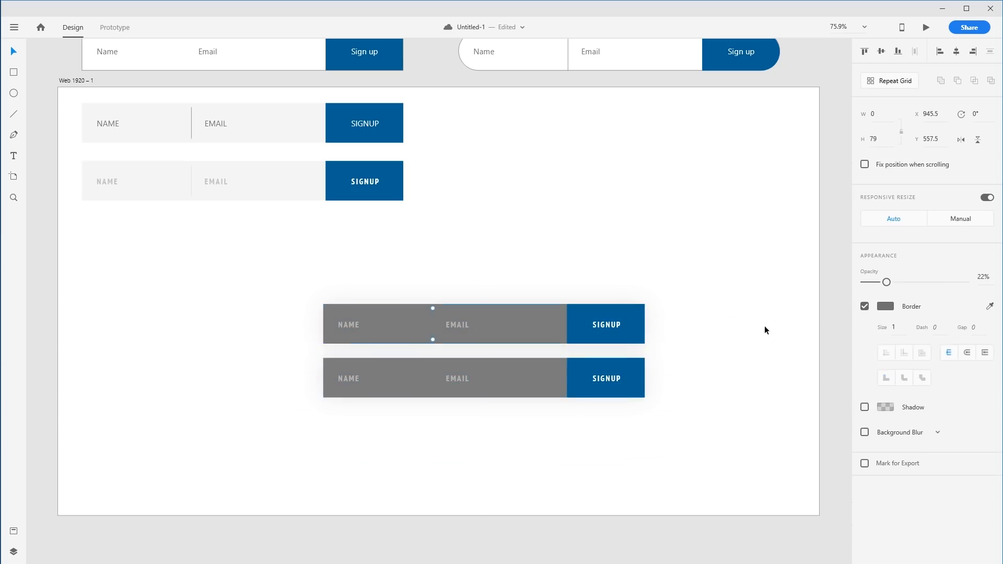
{"action": "left_click", "coordinate": [886, 306]}
{"action": "left_click", "coordinate": [668, 207]}
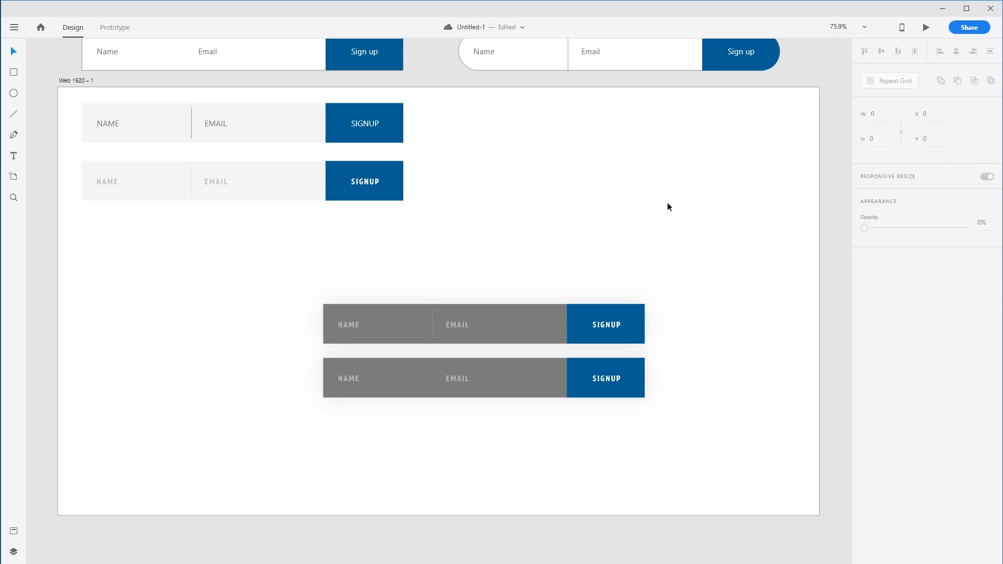
Step: Move the upper dark grey form to the artboard's upper-right area, beside the light grey forms
{"action": "left_click_drag", "start_coordinate": [684, 296], "coordinate": [329, 334]}
{"action": "left_click_drag", "start_coordinate": [345, 328], "coordinate": [480, 156]}
{"action": "left_click", "coordinate": [587, 189]}
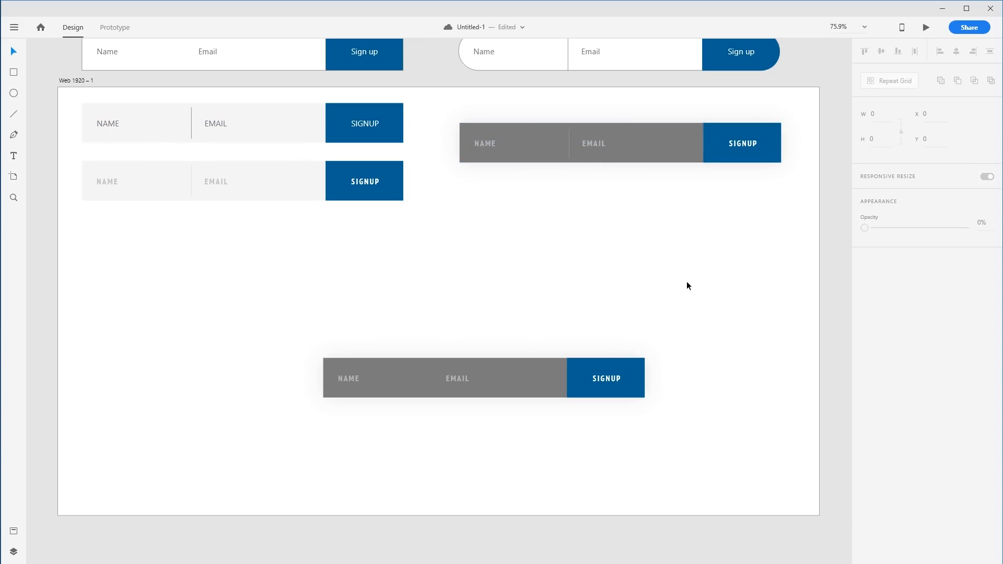
Step: Change the background fill of the remaining middle form to white #FFFFFF
{"action": "left_click", "coordinate": [528, 375]}
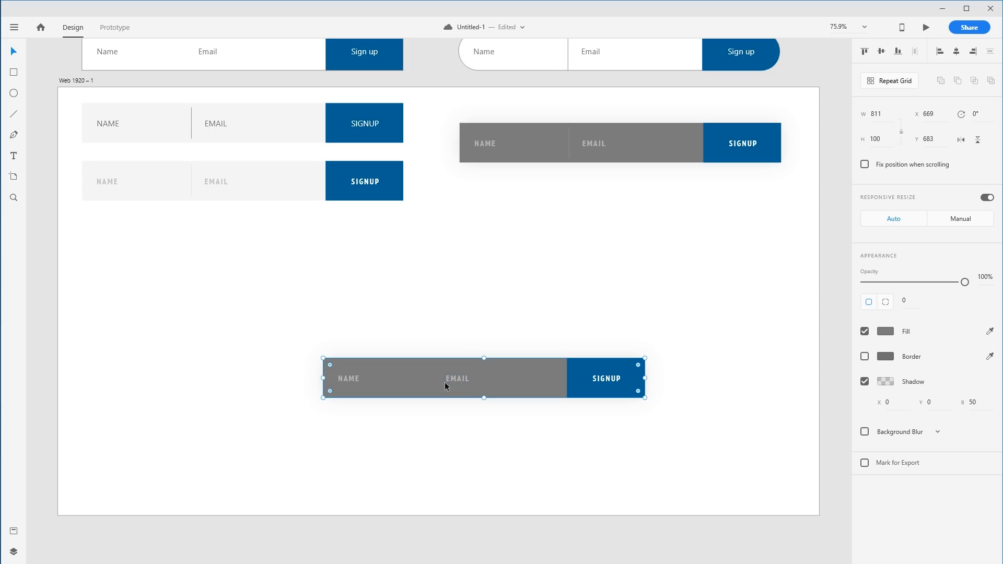
{"action": "left_click", "coordinate": [886, 332]}
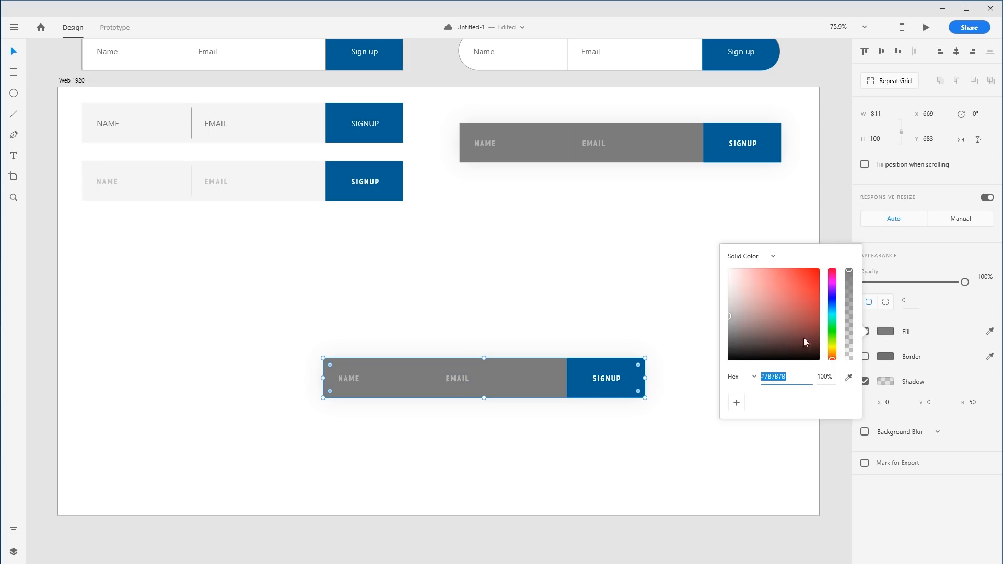
{"action": "left_click_drag", "start_coordinate": [803, 337], "coordinate": [669, 241]}
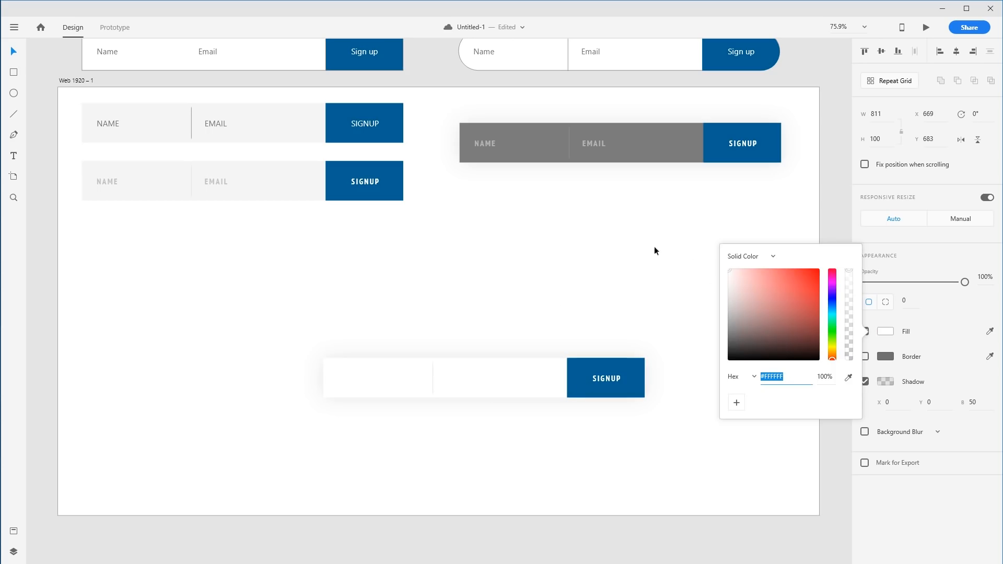
Step: Set the white form's NAME and EMAIL labels to black #000000 with 23% opacity
{"action": "double_click", "coordinate": [454, 376]}
{"action": "left_click", "coordinate": [346, 377], "text": "shift"}
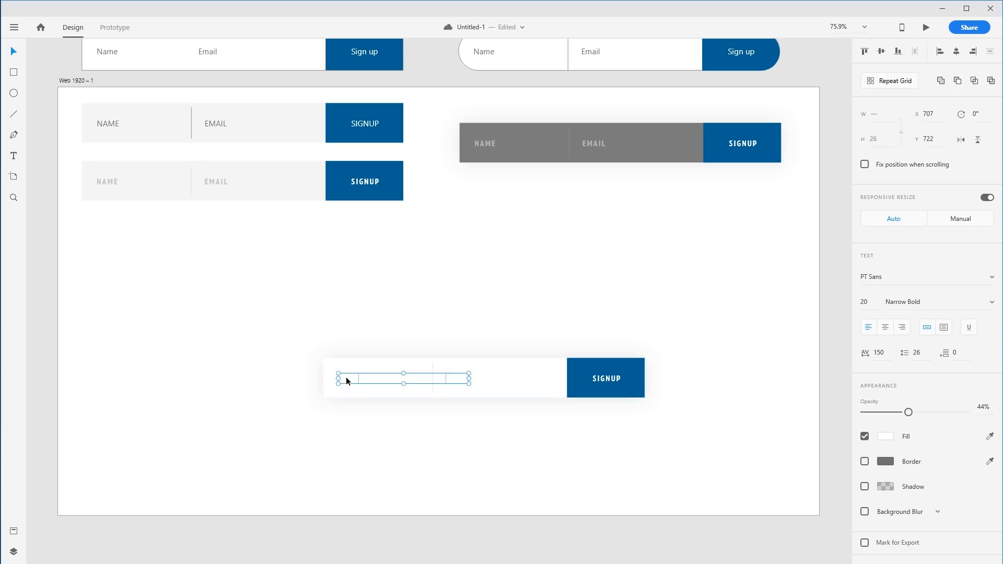
{"action": "left_click", "coordinate": [885, 436]}
{"action": "left_click_drag", "start_coordinate": [744, 410], "coordinate": [693, 465]}
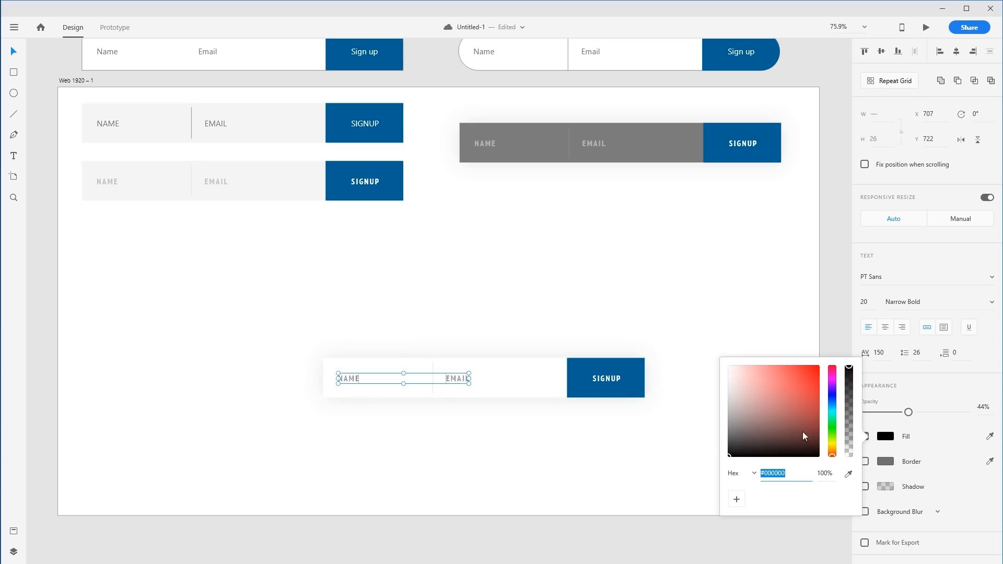
{"action": "left_click_drag", "start_coordinate": [908, 412], "coordinate": [887, 412]}
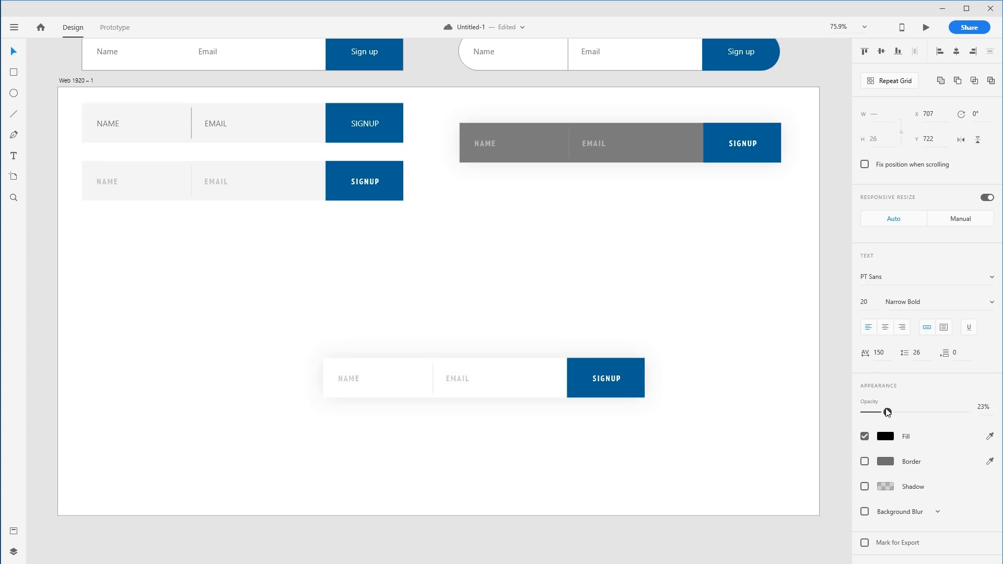
{"action": "left_click", "coordinate": [674, 418]}
Step: Move the whole white form into the left column below the two light grey forms, aligned with their left edges
{"action": "left_click", "coordinate": [336, 377]}
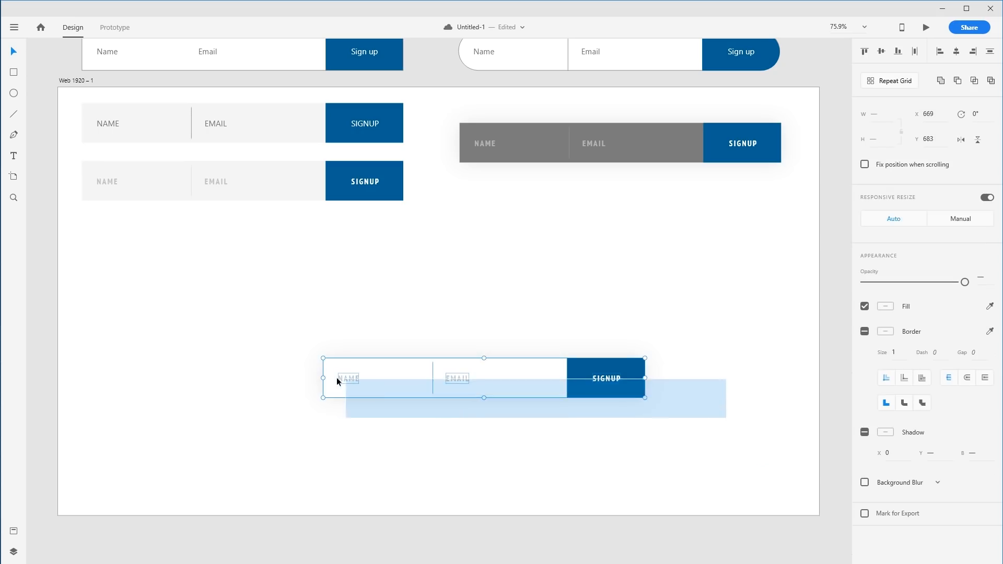
{"action": "left_click_drag", "start_coordinate": [337, 377], "coordinate": [99, 270]}
{"action": "left_click", "coordinate": [136, 300]}
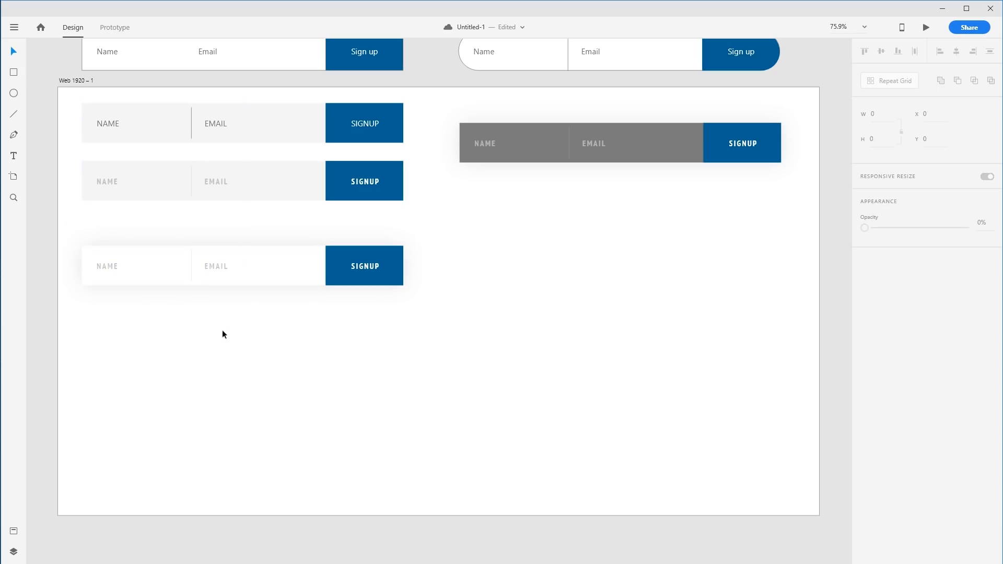
{"action": "double_click", "coordinate": [110, 267]}
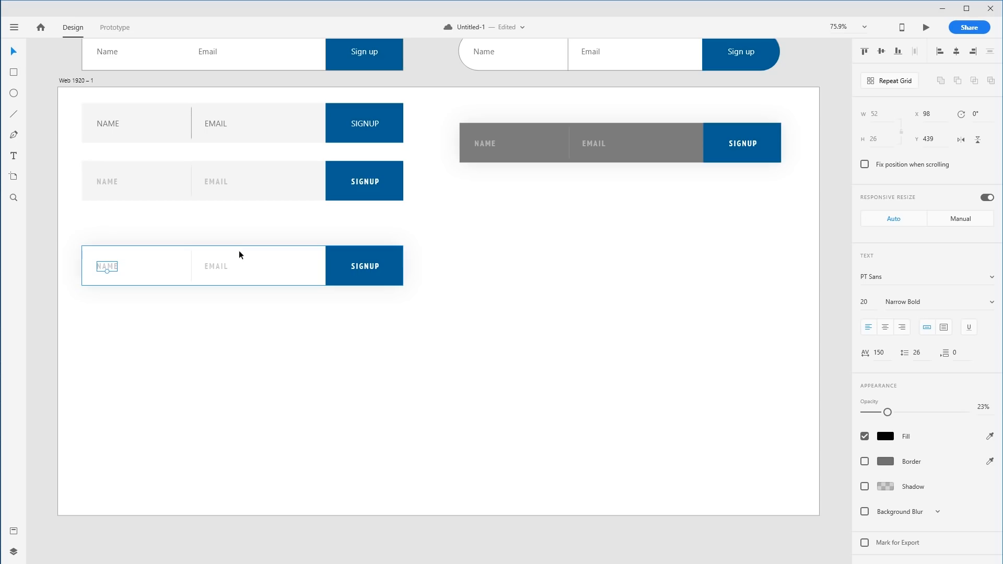
{"action": "left_click", "coordinate": [440, 233]}
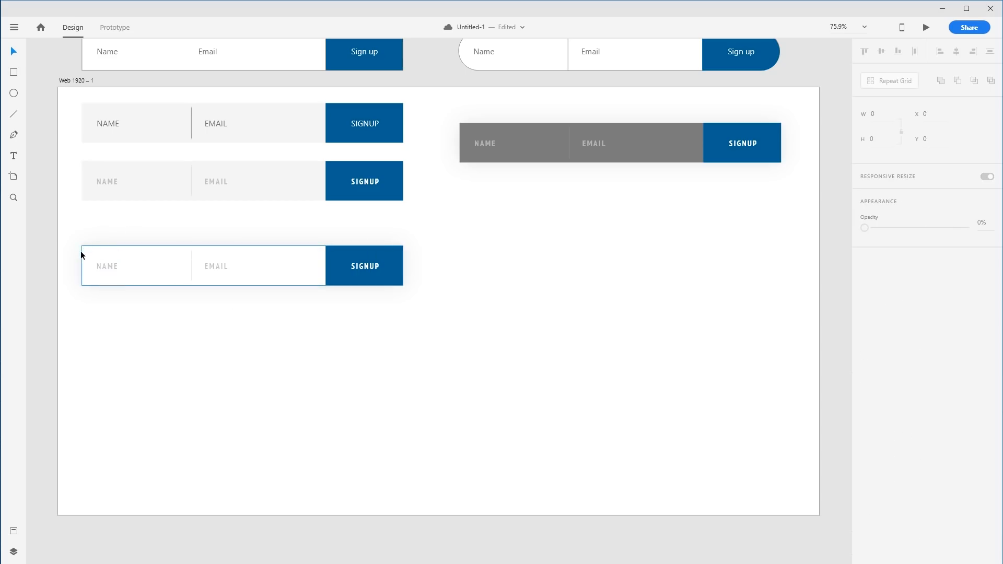
{"action": "left_click", "coordinate": [190, 253]}
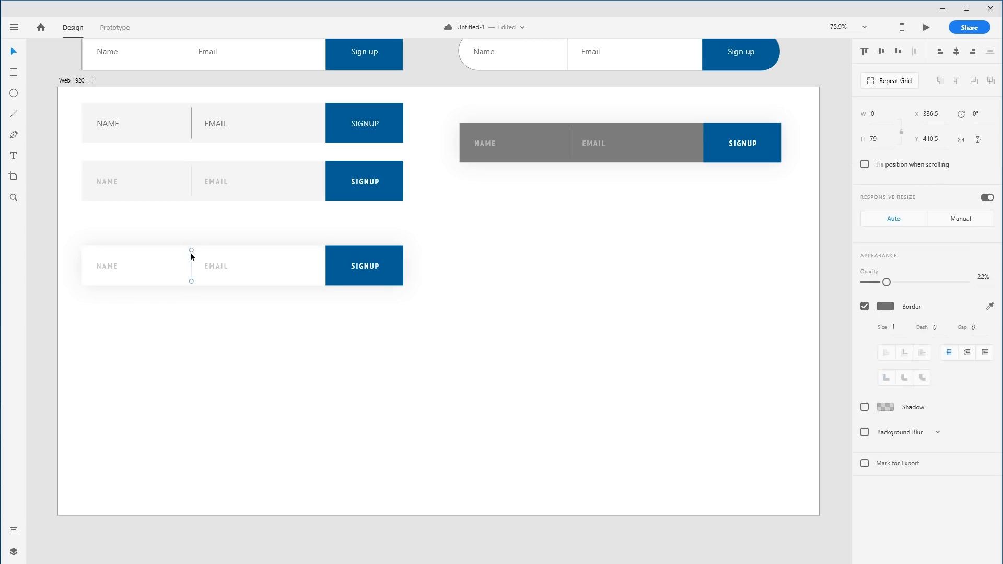
Step: Duplicate the white form and position the copy a short gap beneath the original, left-aligned with it
{"action": "left_click", "coordinate": [385, 336]}
{"action": "left_click_drag", "start_coordinate": [405, 337], "coordinate": [99, 340]}
{"action": "left_click", "coordinate": [170, 294]}
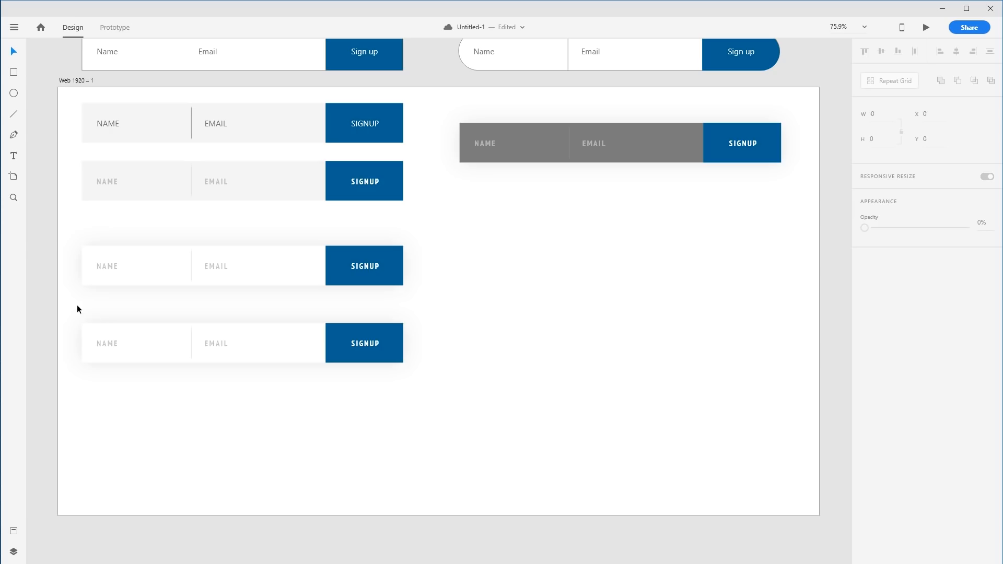
{"action": "left_click_drag", "start_coordinate": [77, 305], "coordinate": [358, 333]}
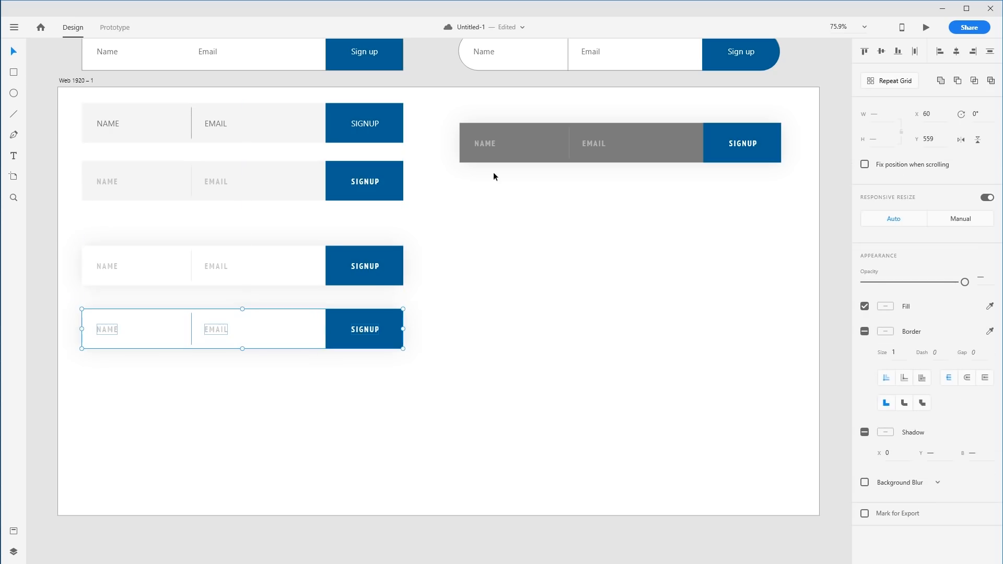
{"action": "left_click", "coordinate": [310, 374]}
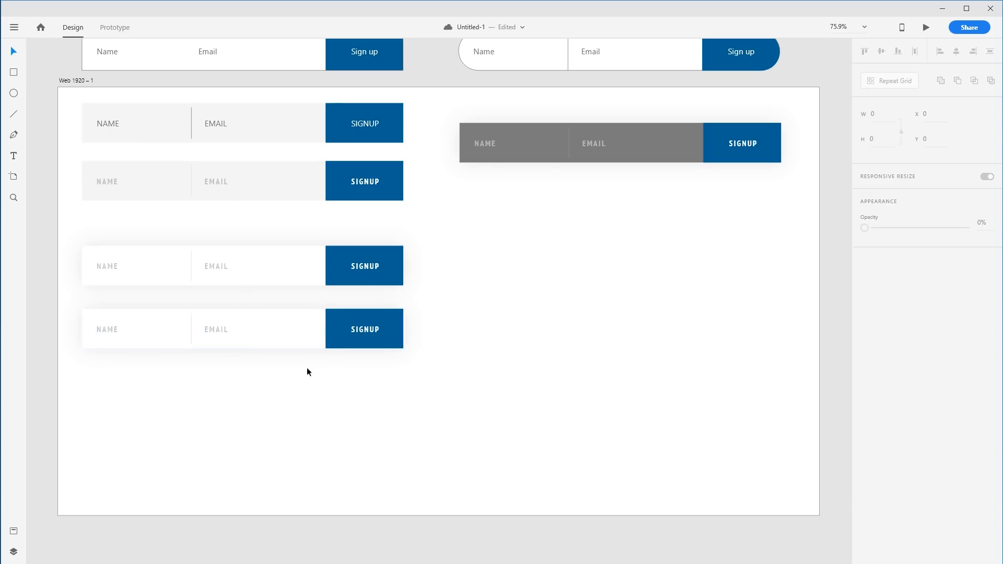
Step: Strengthen the background shadow of the lower white form by setting its colour opacity to 31%
{"action": "left_click", "coordinate": [243, 316]}
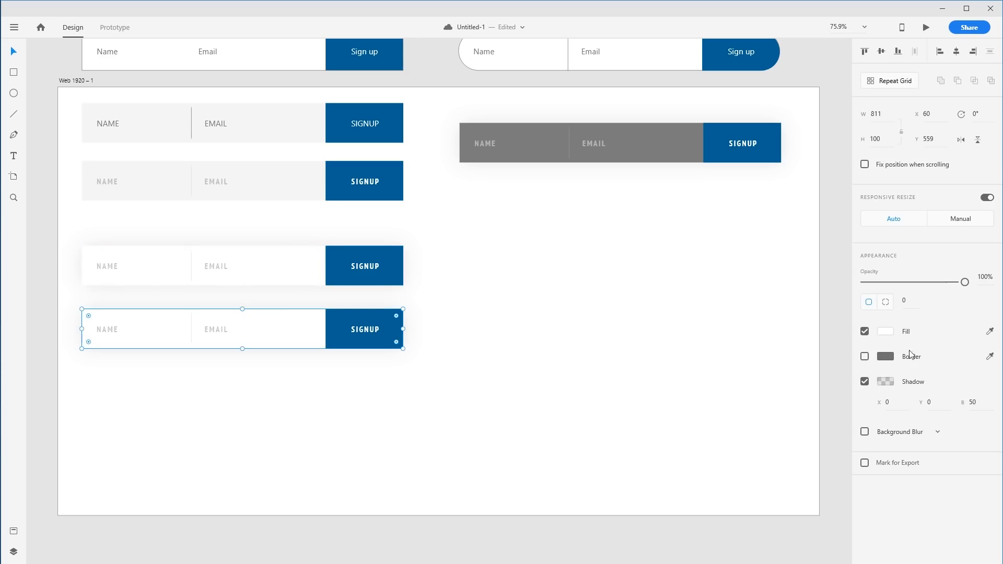
{"action": "left_click", "coordinate": [886, 382]}
{"action": "mouse_move", "coordinate": [849, 396]}
{"action": "left_mouse_down"}
{"action": "mouse_move", "coordinate": [852, 368]}
{"action": "mouse_move", "coordinate": [855, 377]}
{"action": "left_mouse_up"}
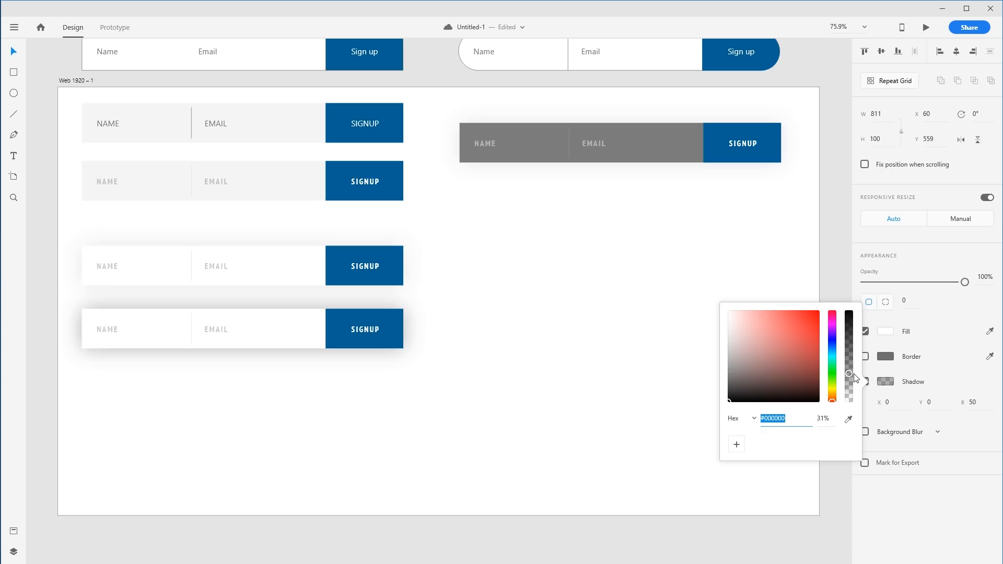
{"action": "left_click", "coordinate": [484, 401]}
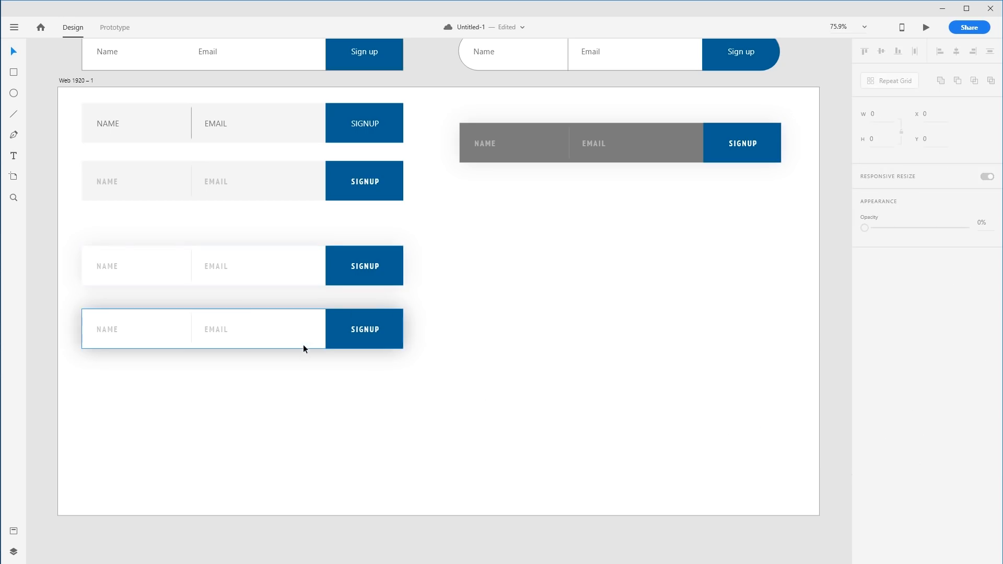
{"action": "double_click", "coordinate": [111, 328]}
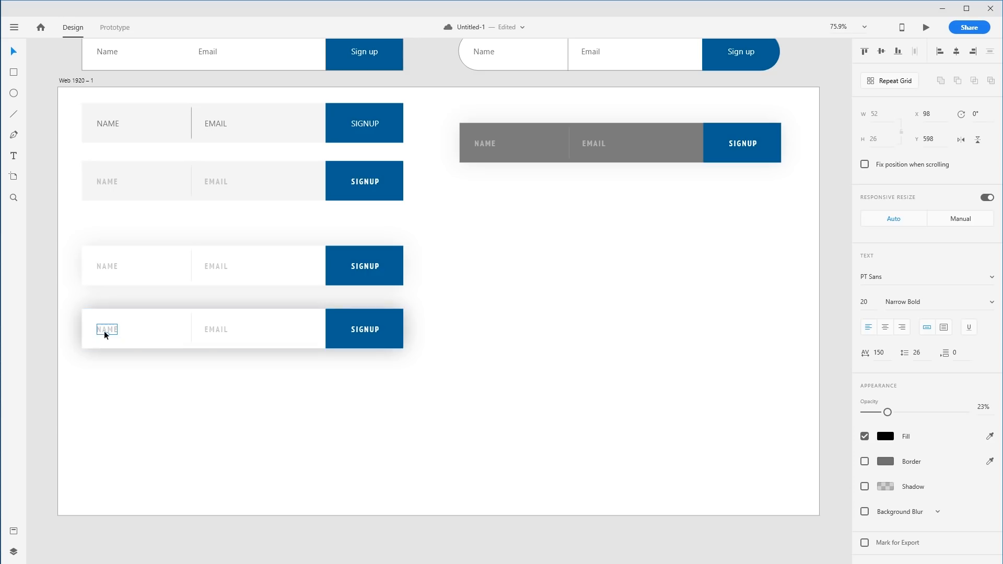
{"action": "left_click", "coordinate": [171, 326]}
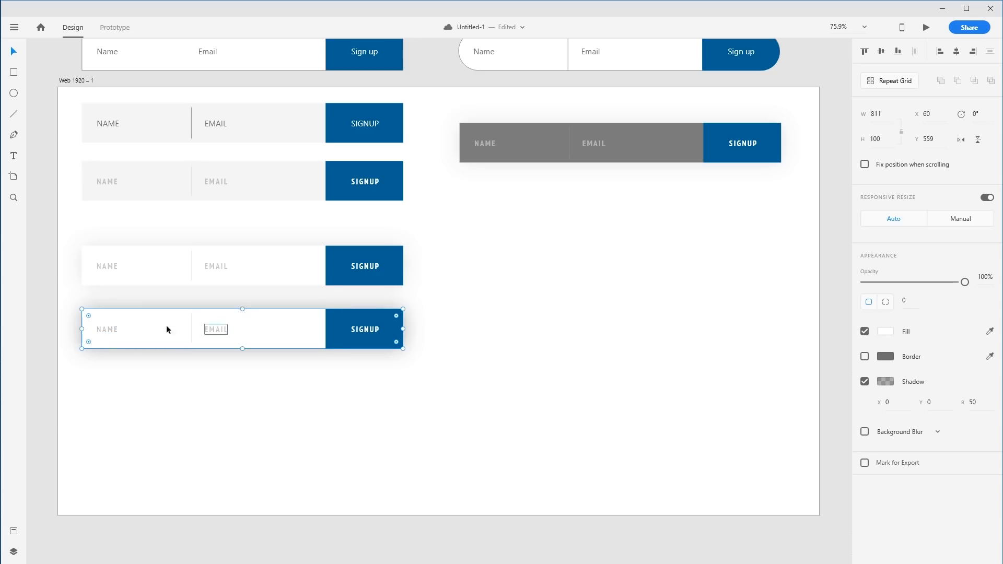
{"action": "left_click", "coordinate": [201, 372]}
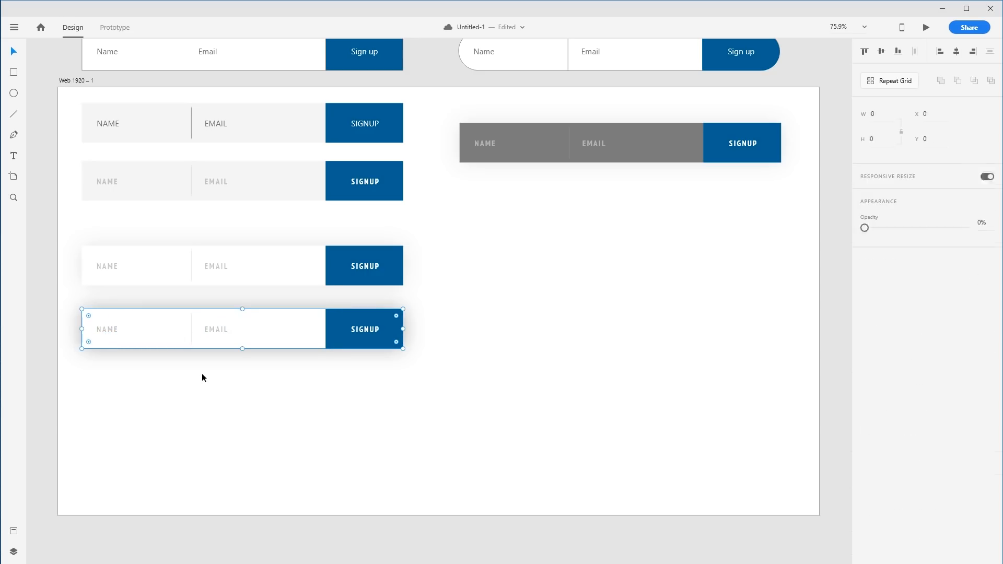
{"action": "left_click", "coordinate": [165, 335]}
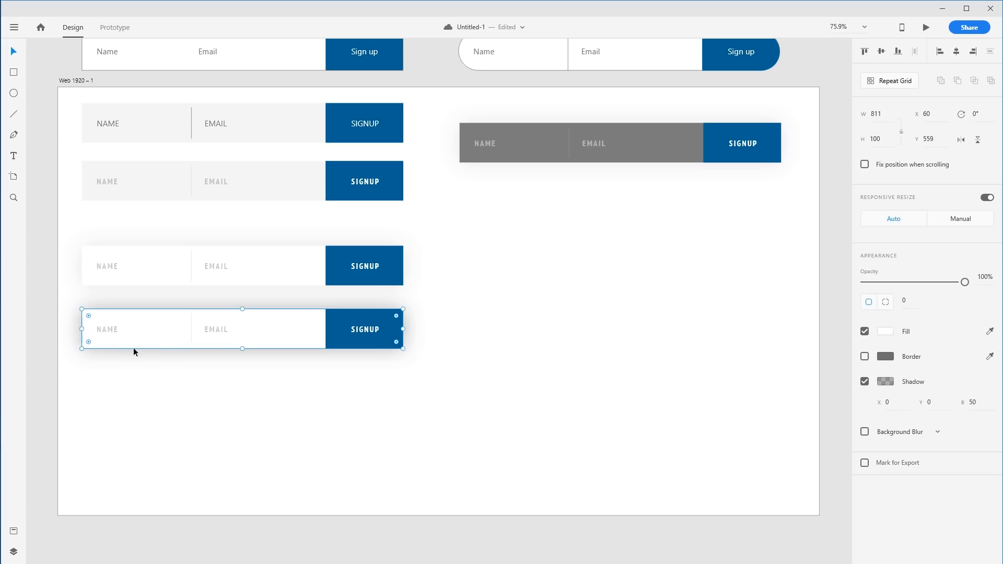
Step: Duplicate the white form with the stronger shadow and place the copy directly beneath it
{"action": "left_click", "coordinate": [884, 334]}
{"action": "left_click_drag", "start_coordinate": [409, 387], "coordinate": [116, 394]}
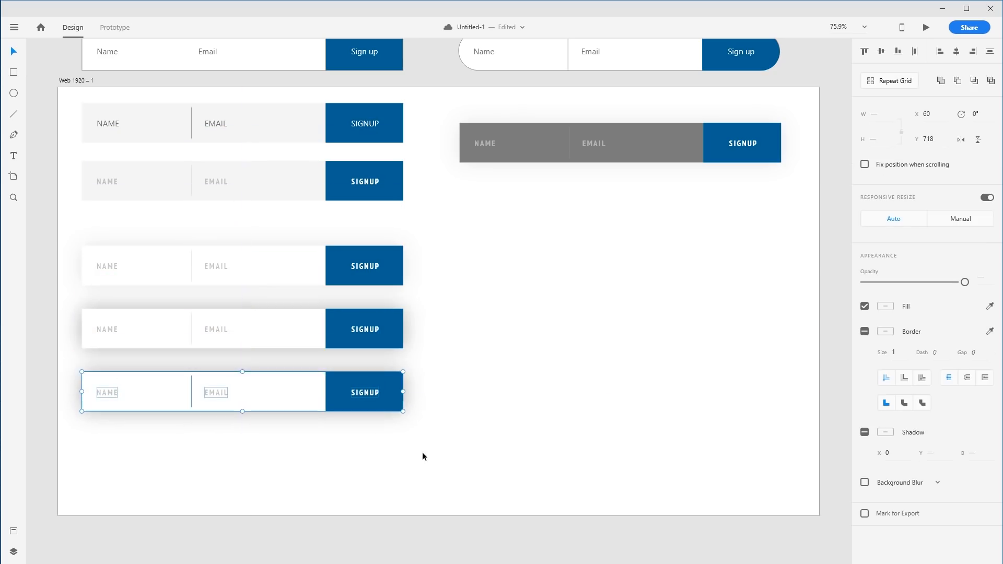
{"action": "left_click", "coordinate": [422, 452]}
Step: Give the lowest form's background a linear gradient running horizontally from grey #808080 at its left edge to white #FFFFFF at the SIGNUP button
{"action": "left_click", "coordinate": [161, 393]}
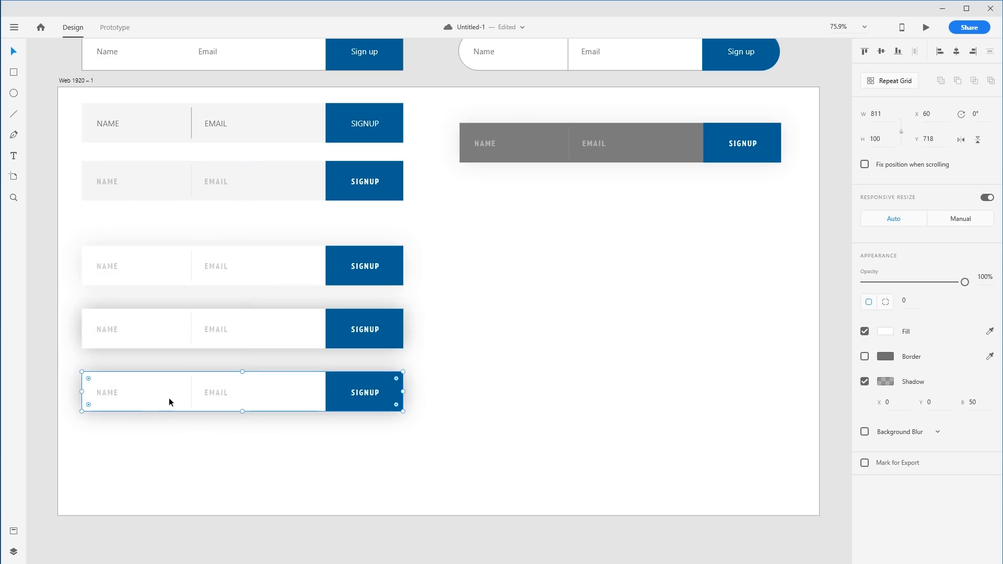
{"action": "left_click", "coordinate": [886, 332]}
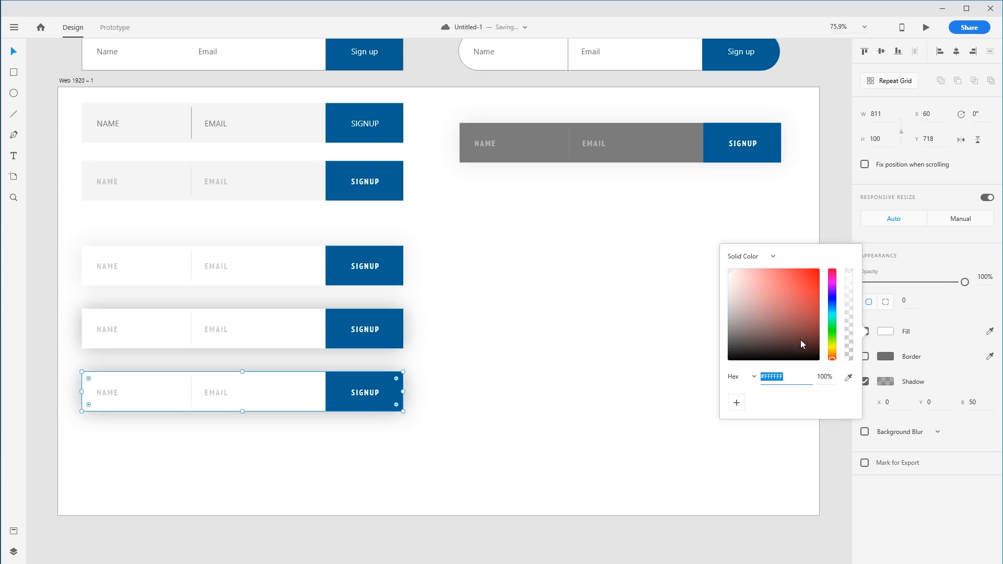
{"action": "left_click", "coordinate": [767, 259]}
{"action": "left_click", "coordinate": [753, 298]}
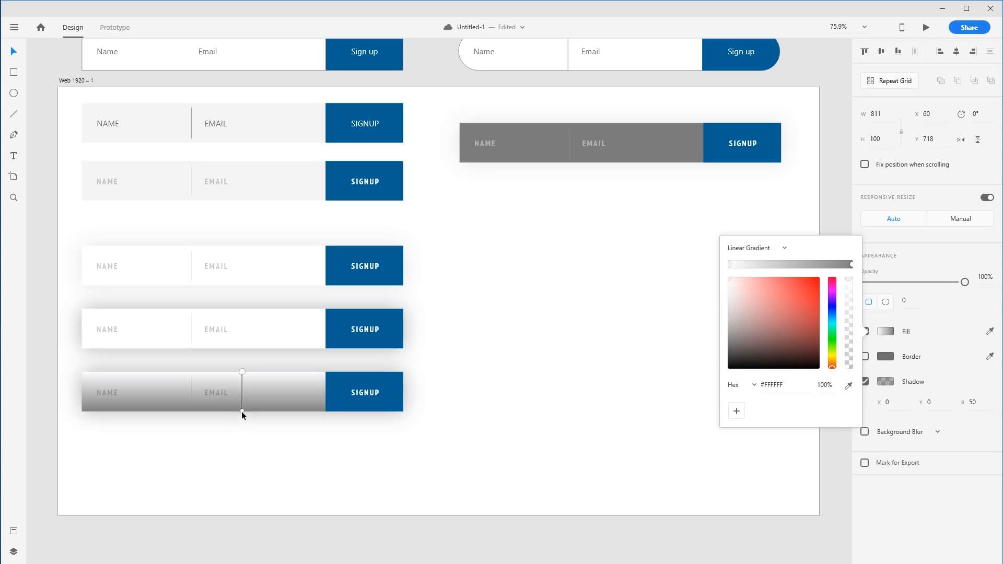
{"action": "left_click_drag", "start_coordinate": [242, 411], "coordinate": [74, 394]}
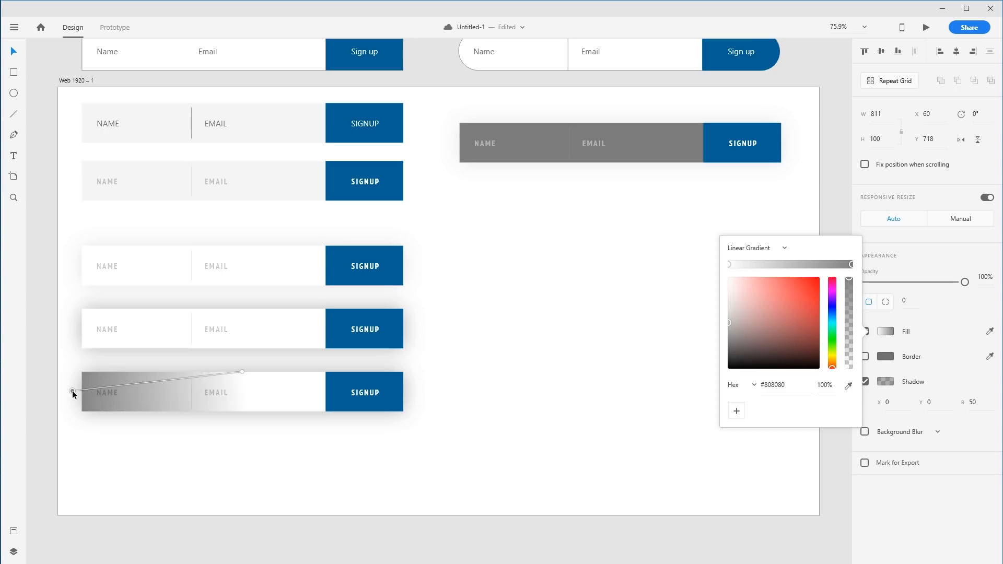
{"action": "left_click_drag", "start_coordinate": [241, 371], "coordinate": [323, 391]}
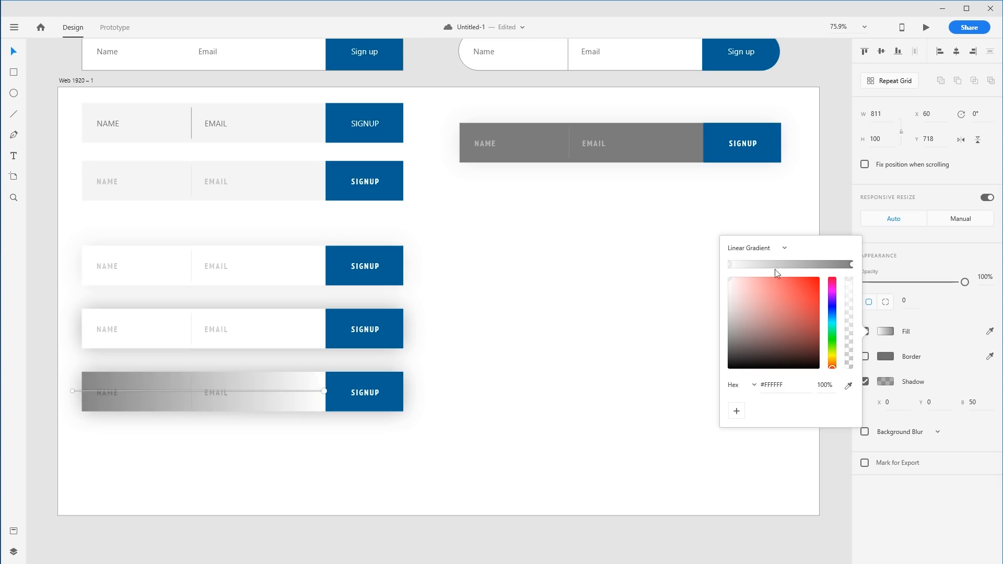
Step: Change the lowest form's background gradient to run from the SIGNUP button's blue #006194 at 27% opacity to white at 0% opacity
{"action": "left_click", "coordinate": [851, 265]}
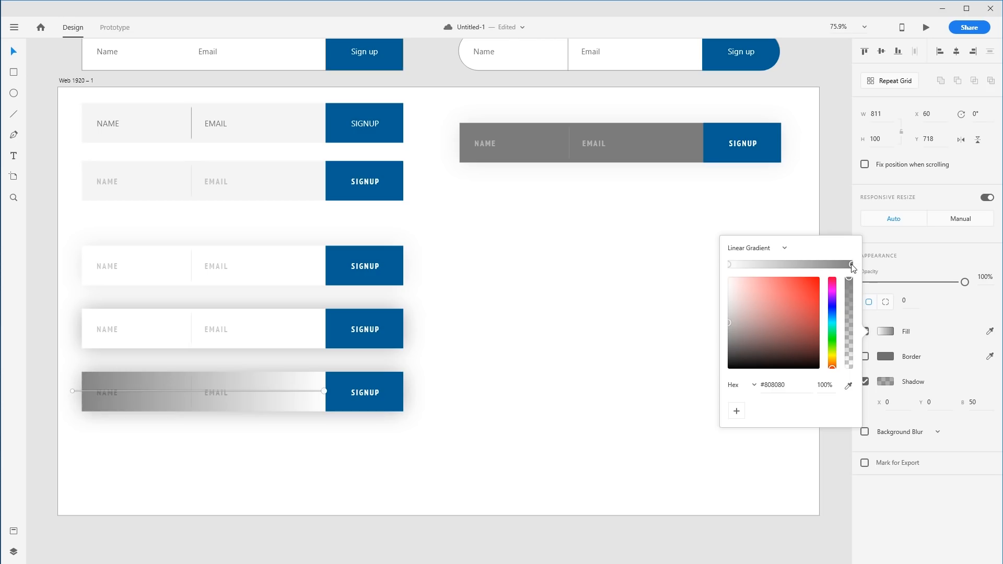
{"action": "left_click", "coordinate": [850, 386]}
{"action": "left_click", "coordinate": [401, 395]}
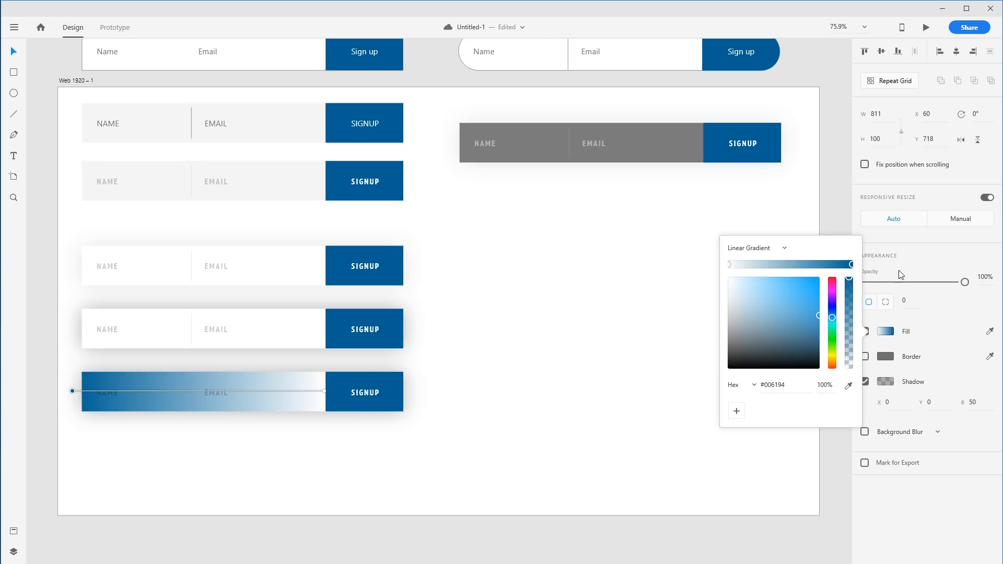
{"action": "left_click_drag", "start_coordinate": [846, 291], "coordinate": [849, 350]}
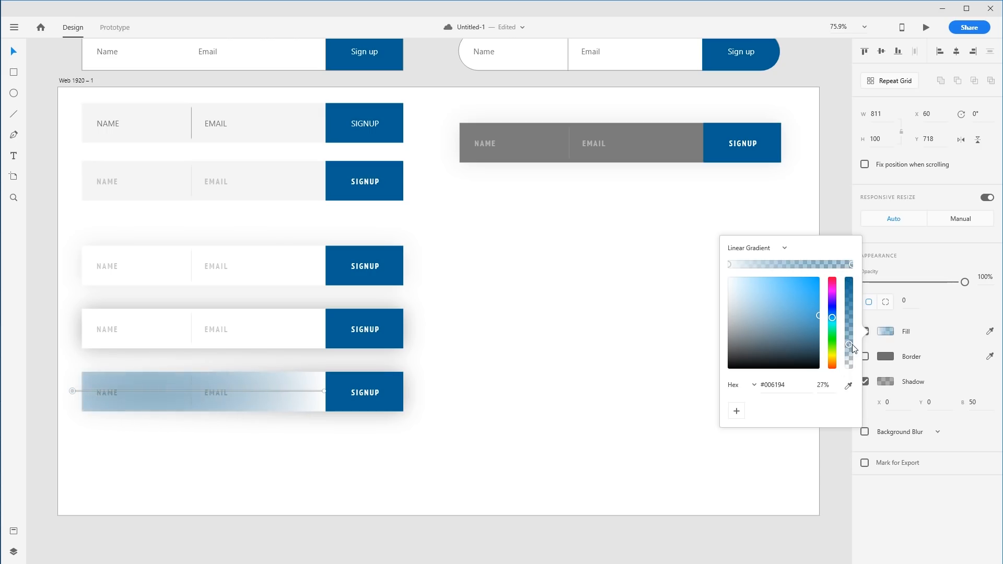
{"action": "left_click", "coordinate": [729, 263]}
{"action": "left_click_drag", "start_coordinate": [848, 280], "coordinate": [850, 387]}
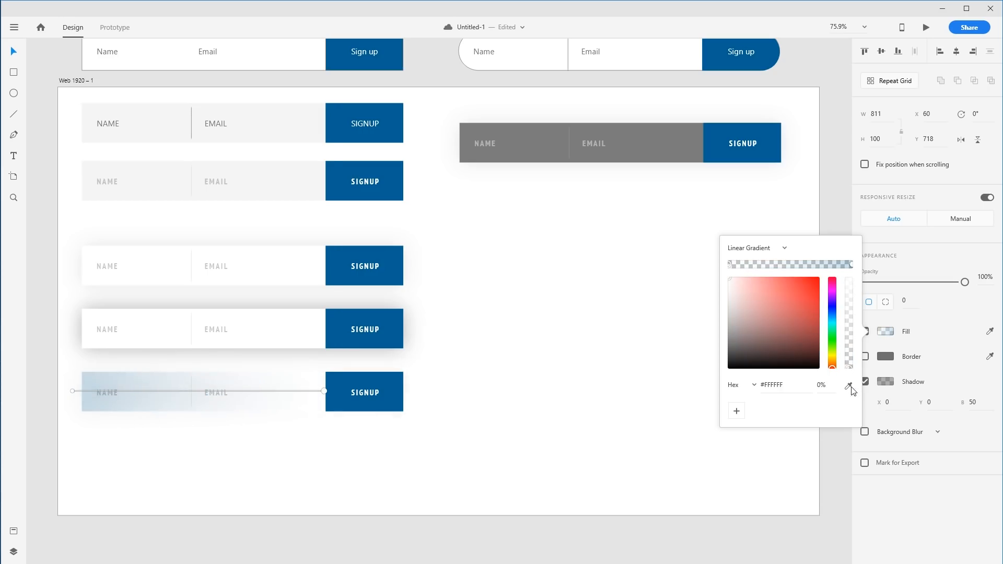
{"action": "left_click", "coordinate": [585, 385]}
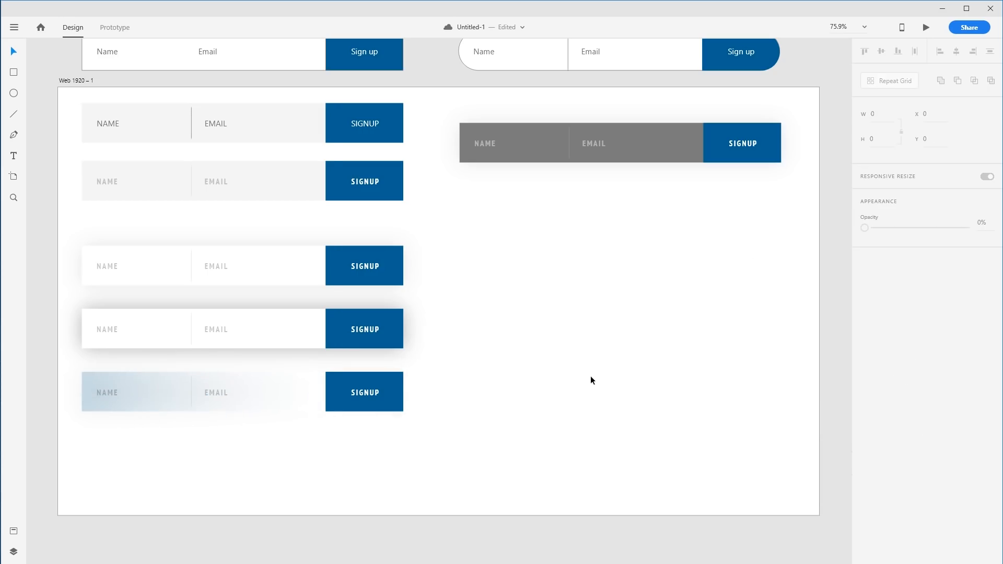
Step: Compare the lowest form's gradient background with its shadow switched off and on, leaving the shadow enabled
{"action": "left_click", "coordinate": [271, 390]}
{"action": "left_click", "coordinate": [506, 403]}
{"action": "left_click_drag", "start_coordinate": [510, 435], "coordinate": [334, 426]}
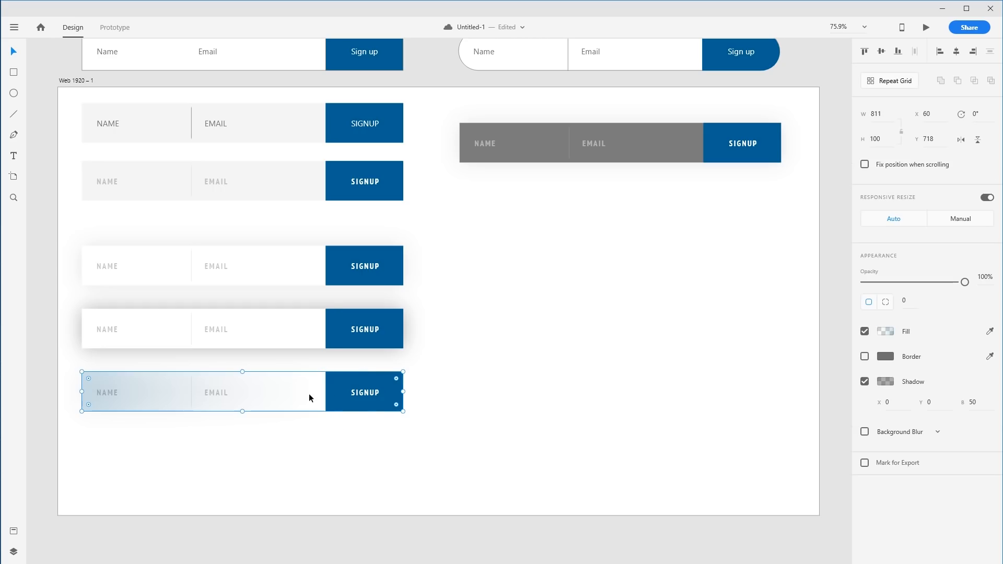
{"action": "left_click", "coordinate": [309, 393]}
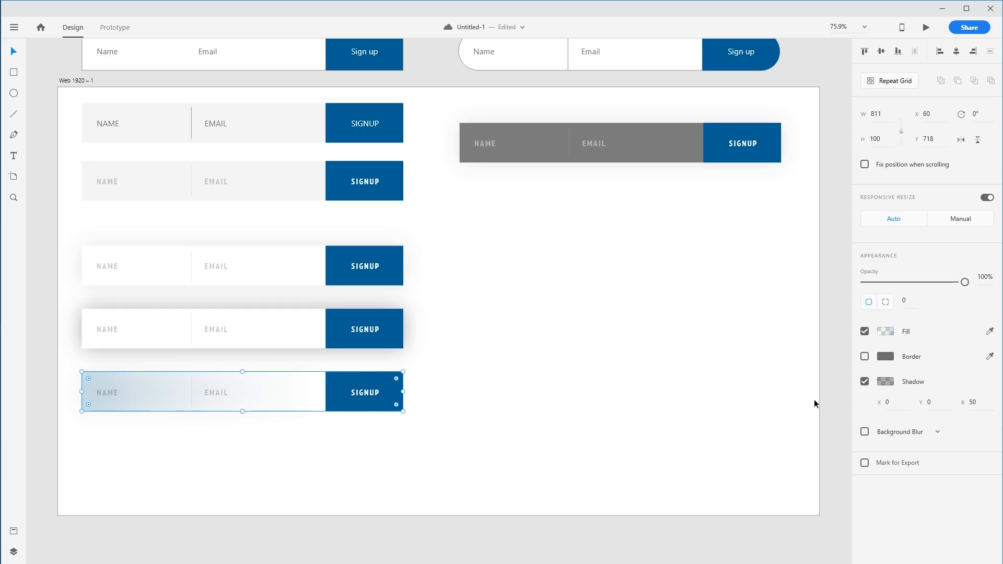
{"action": "left_click", "coordinate": [862, 383]}
{"action": "left_click", "coordinate": [862, 383]}
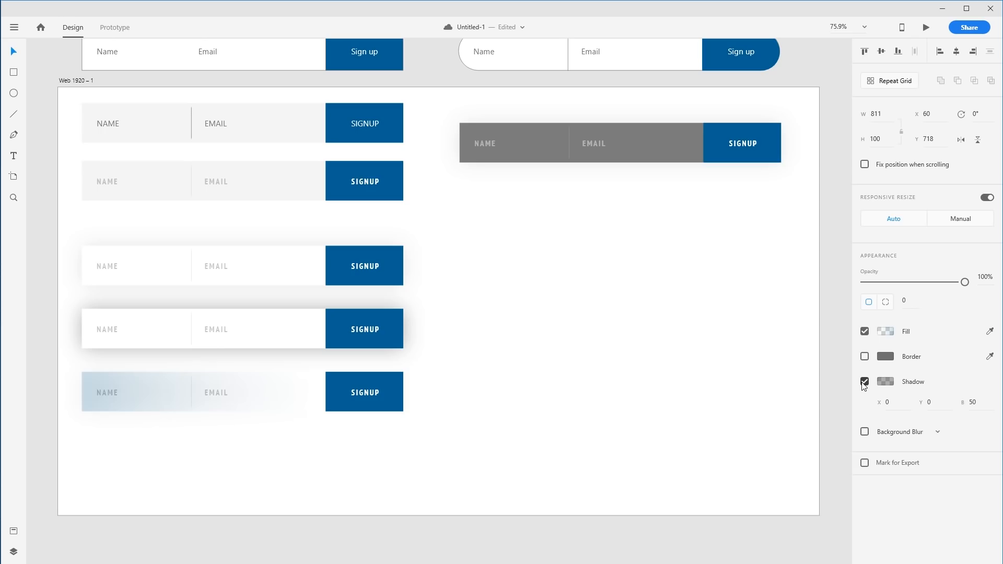
{"action": "left_click", "coordinate": [863, 384]}
{"action": "left_click", "coordinate": [862, 384]}
{"action": "left_click", "coordinate": [863, 384]}
{"action": "left_click", "coordinate": [863, 384]}
{"action": "left_click", "coordinate": [863, 384]}
{"action": "left_click", "coordinate": [864, 385]}
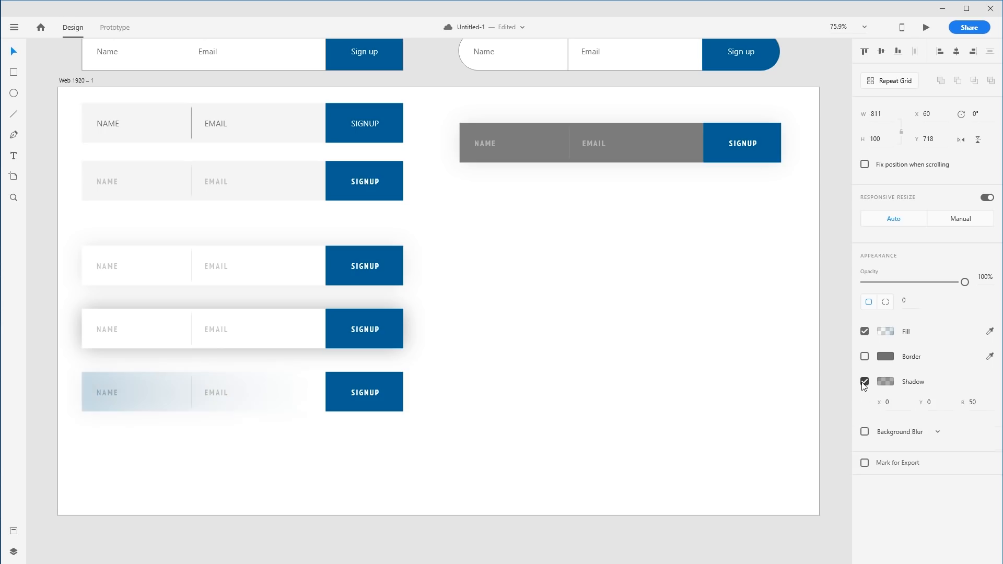
Step: Try a fully opaque black shadow on the gradient form's background and undo it
{"action": "left_click", "coordinate": [239, 341]}
{"action": "left_click", "coordinate": [258, 379]}
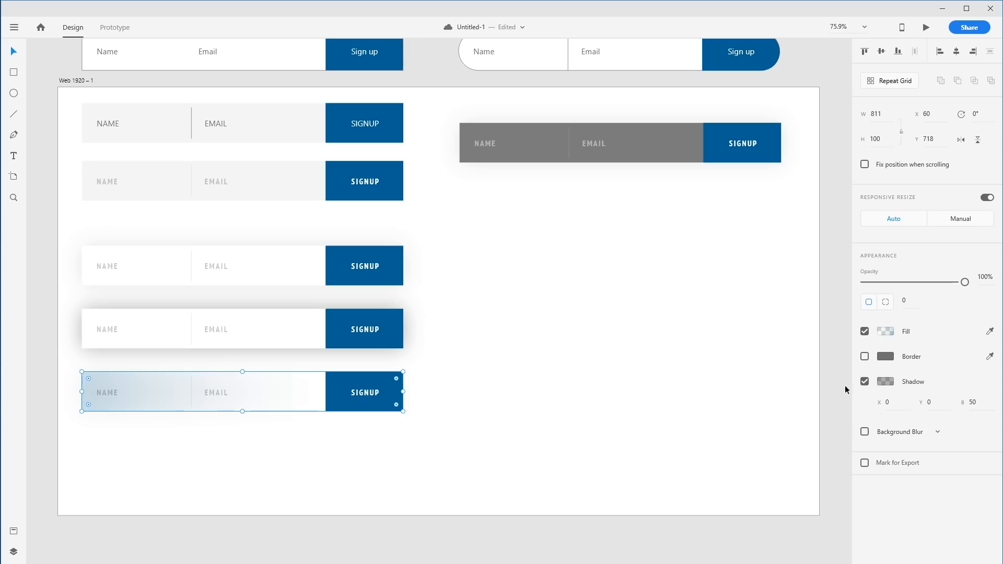
{"action": "left_click", "coordinate": [885, 381]}
{"action": "left_click_drag", "start_coordinate": [847, 374], "coordinate": [824, 317]}
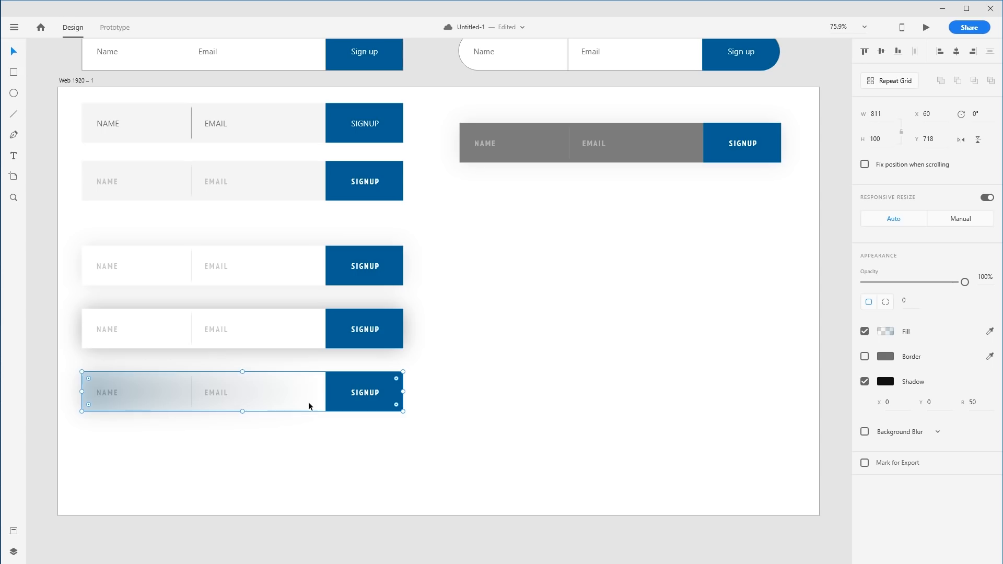
{"action": "left_click", "coordinate": [660, 402]}
{"action": "key", "text": "ctrl+z"}
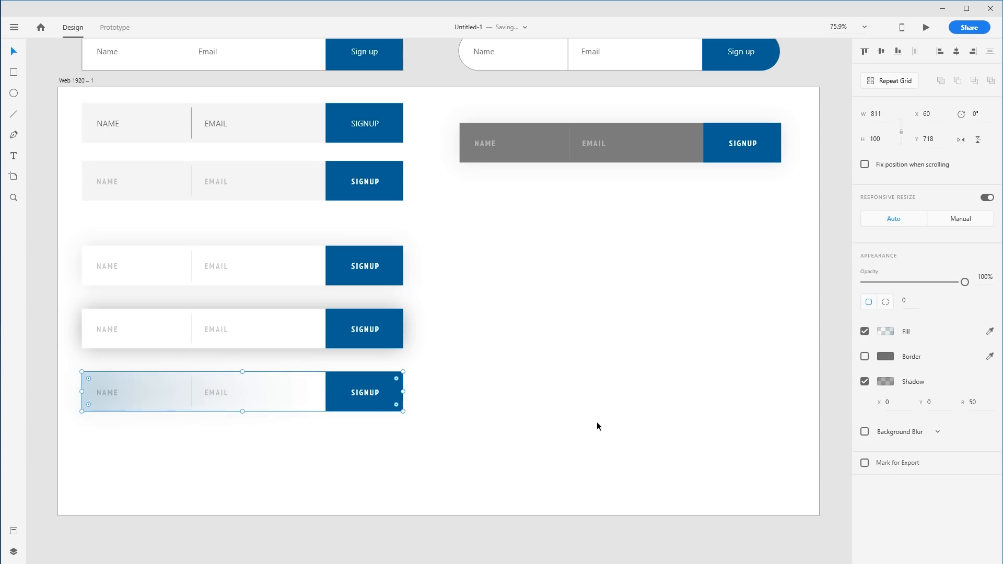
Step: Make both gradient stops of the lowest form fully opaque and lighten the blue stop to pale grey-blue #D8E0E4
{"action": "left_click", "coordinate": [882, 334]}
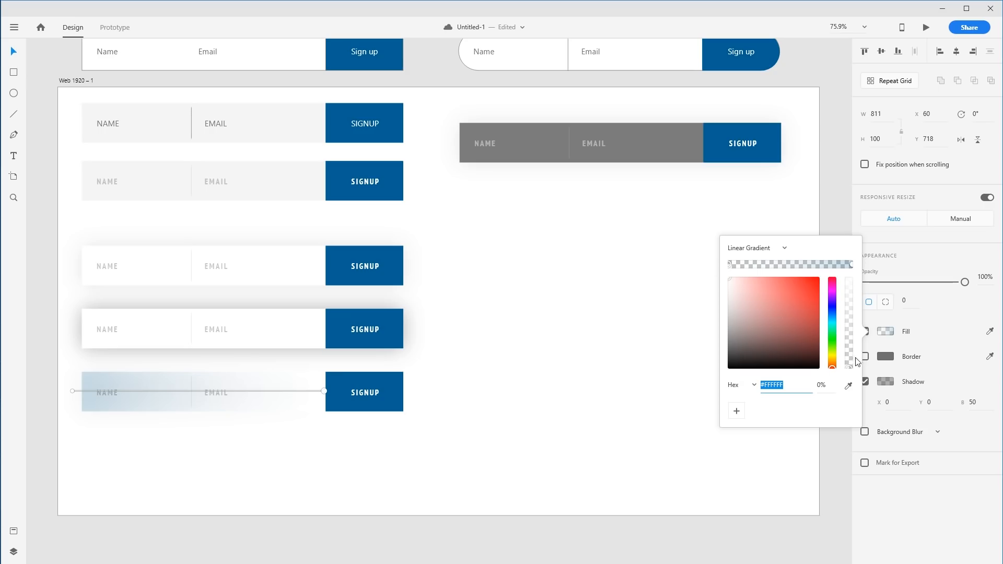
{"action": "left_click_drag", "start_coordinate": [854, 363], "coordinate": [854, 288]}
{"action": "left_click", "coordinate": [851, 265]}
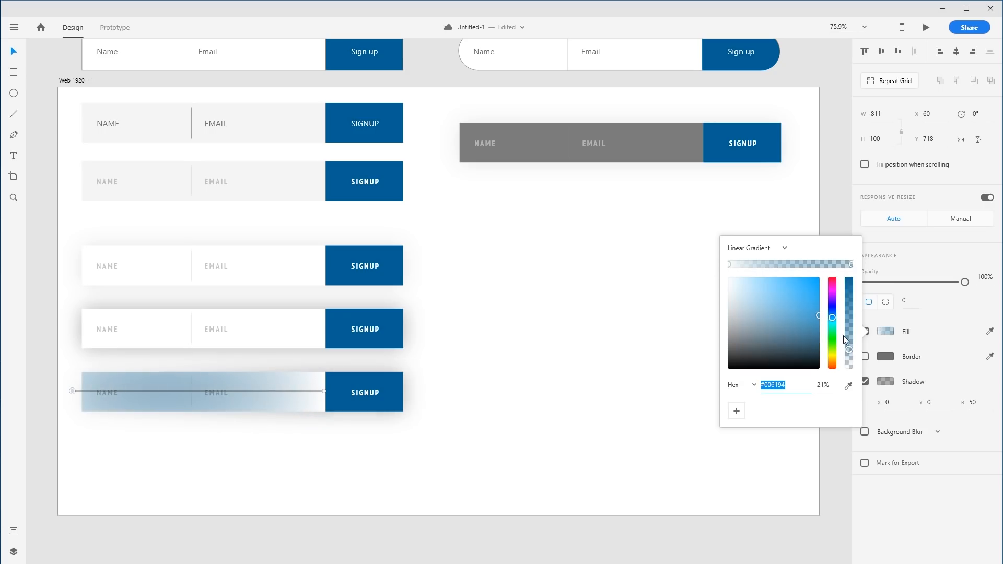
{"action": "left_click_drag", "start_coordinate": [852, 351], "coordinate": [855, 261]}
{"action": "left_click_drag", "start_coordinate": [782, 293], "coordinate": [732, 286]}
{"action": "left_click", "coordinate": [525, 420]}
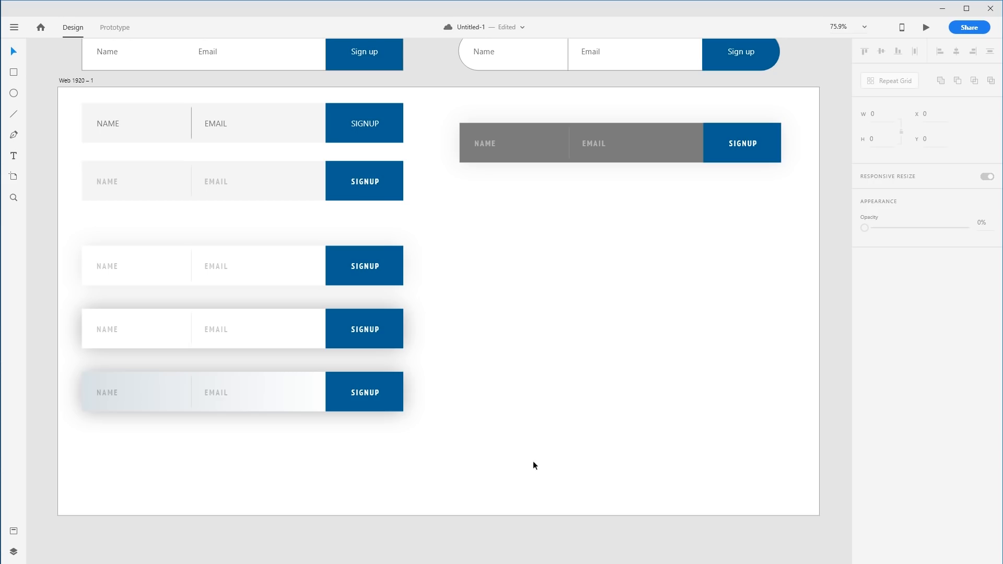
Step: Shift the gradient form slightly down and left, and place a duplicate of it directly beneath, left-aligned
{"action": "left_click_drag", "start_coordinate": [477, 470], "coordinate": [78, 396]}
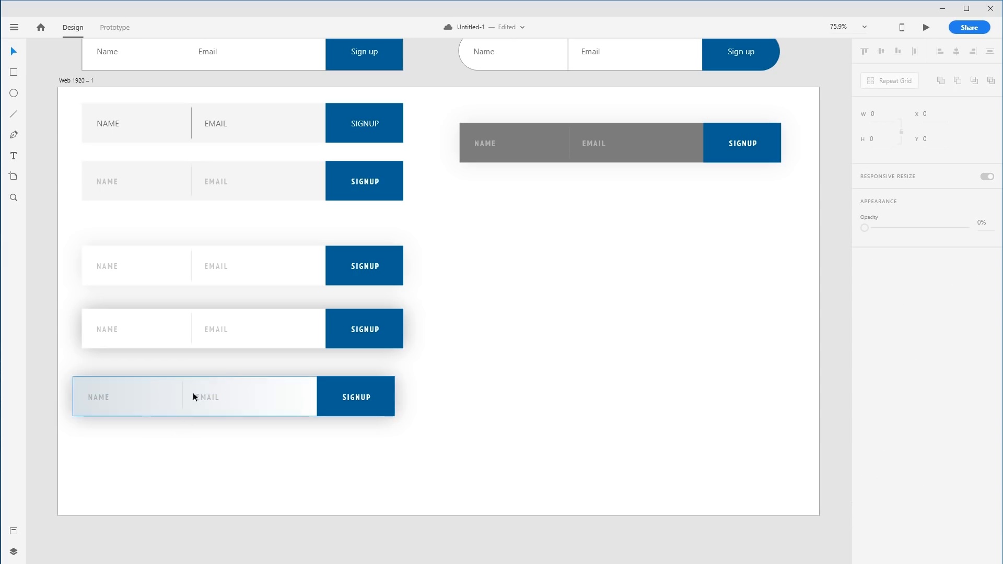
{"action": "left_click_drag", "start_coordinate": [386, 450], "coordinate": [114, 446]}
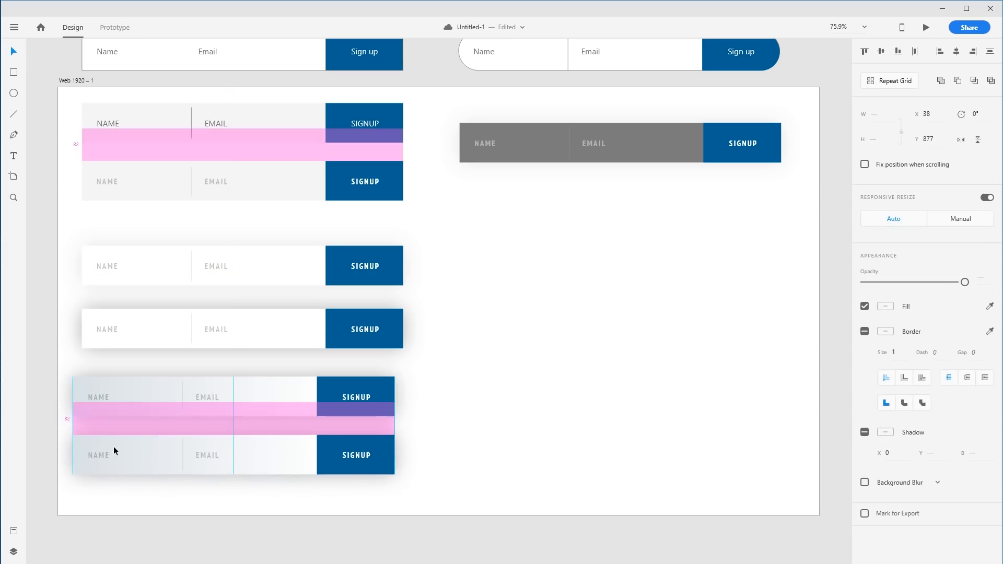
{"action": "left_click", "coordinate": [488, 461]}
Step: Try adding an extra colour stop near the white end of the lowest form's gradient and remove it again
{"action": "left_click", "coordinate": [214, 453]}
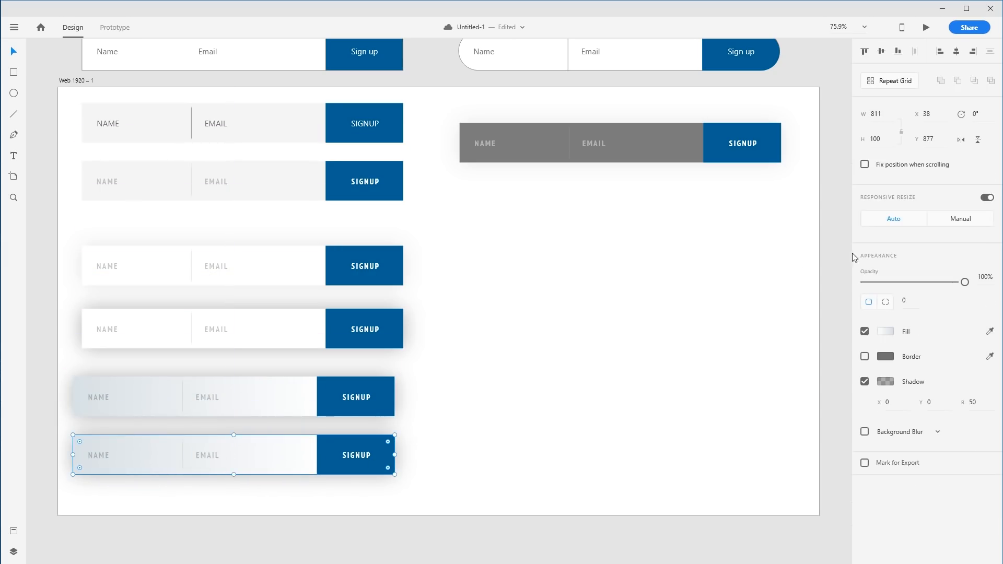
{"action": "left_click", "coordinate": [884, 332]}
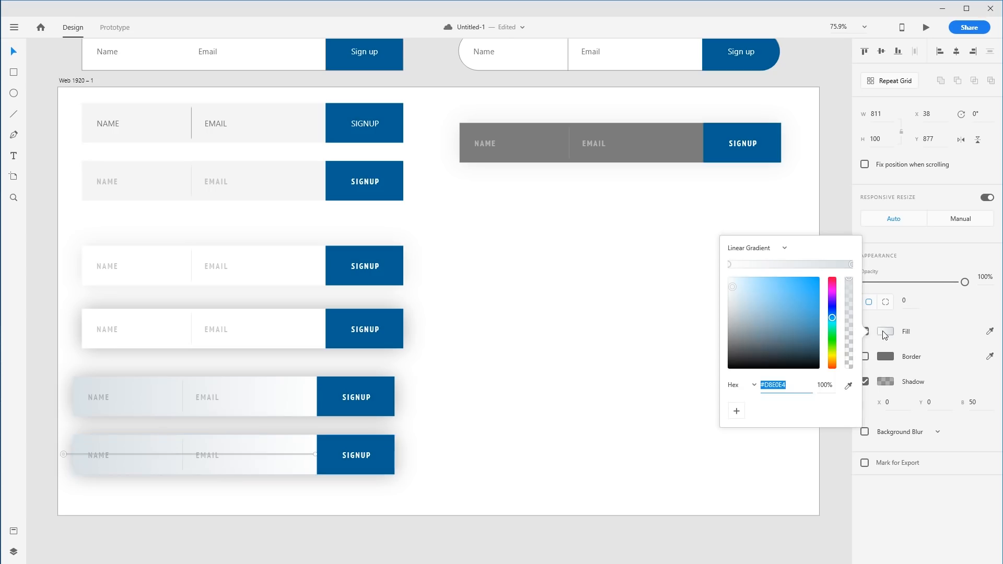
{"action": "left_click", "coordinate": [729, 264]}
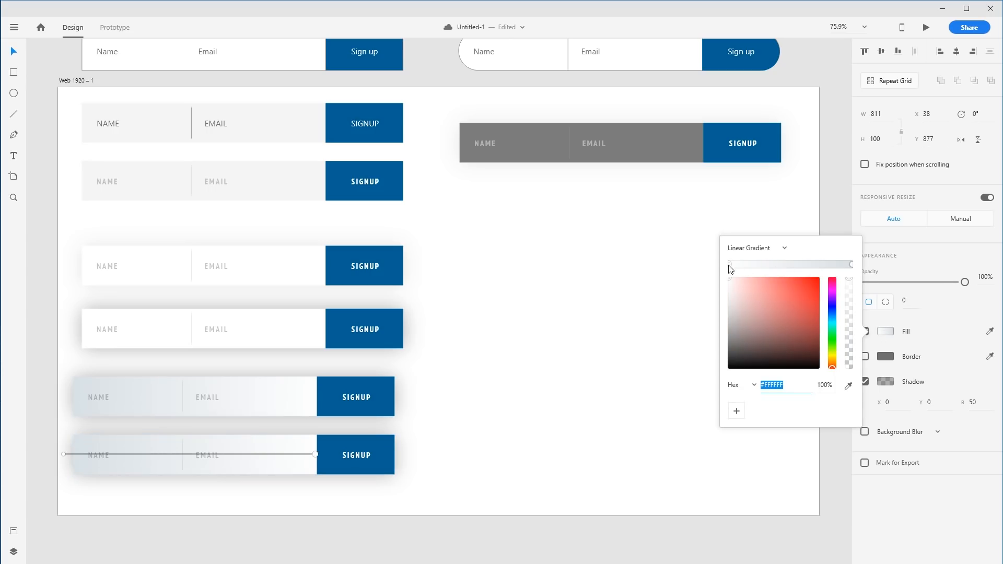
{"action": "left_click", "coordinate": [751, 265]}
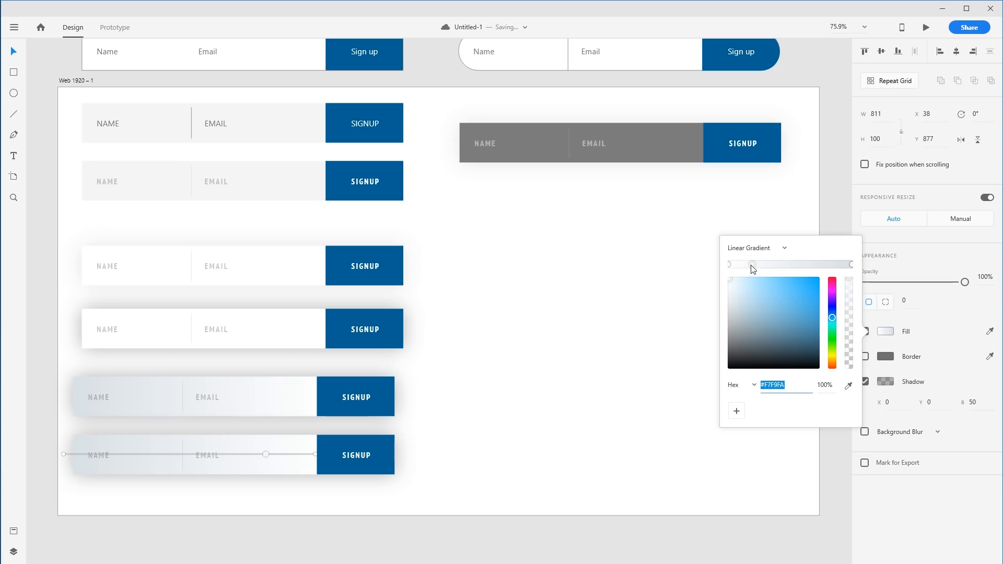
{"action": "left_click_drag", "start_coordinate": [751, 265], "coordinate": [745, 282]}
{"action": "left_click", "coordinate": [730, 265]}
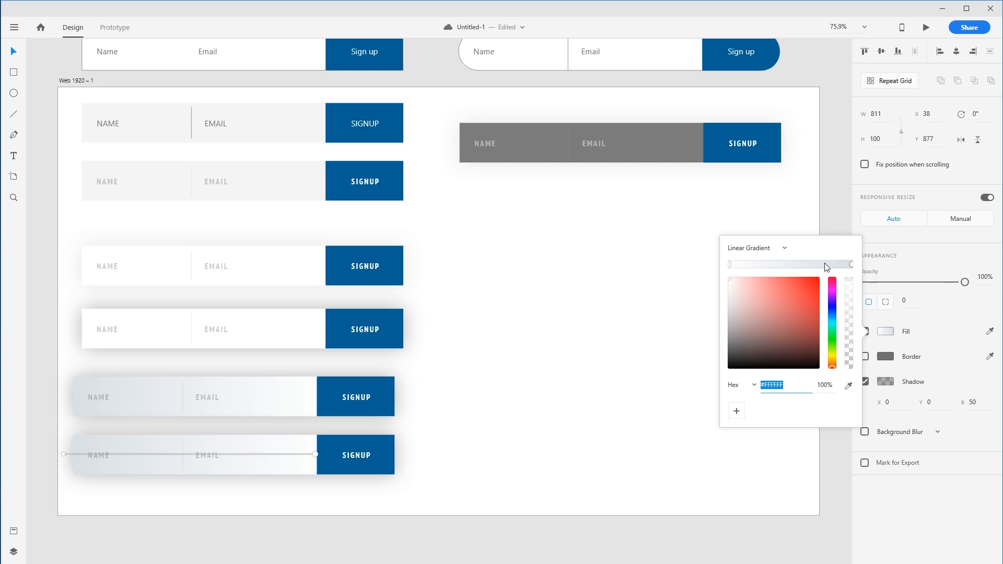
{"action": "left_click", "coordinate": [851, 265]}
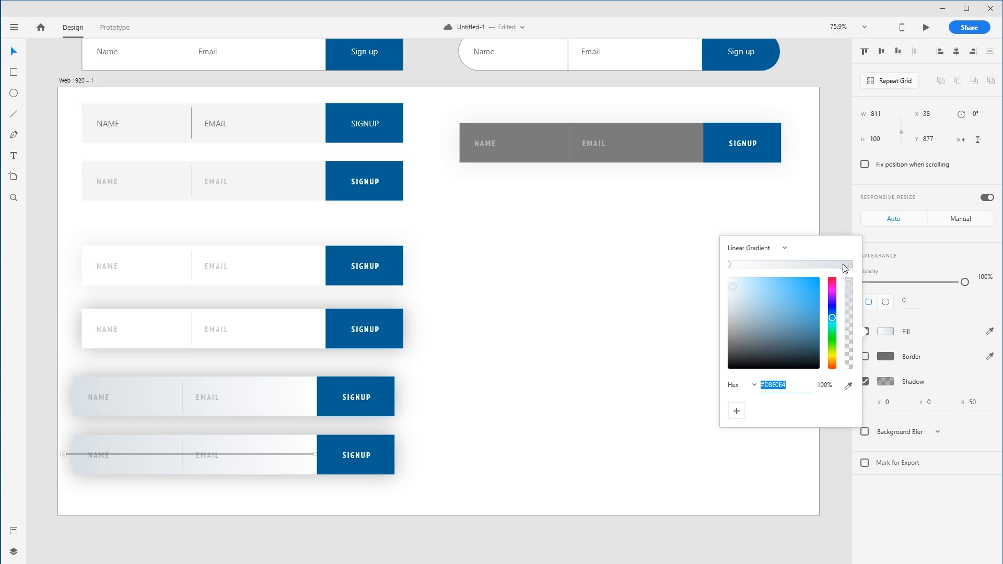
{"action": "left_click", "coordinate": [574, 442]}
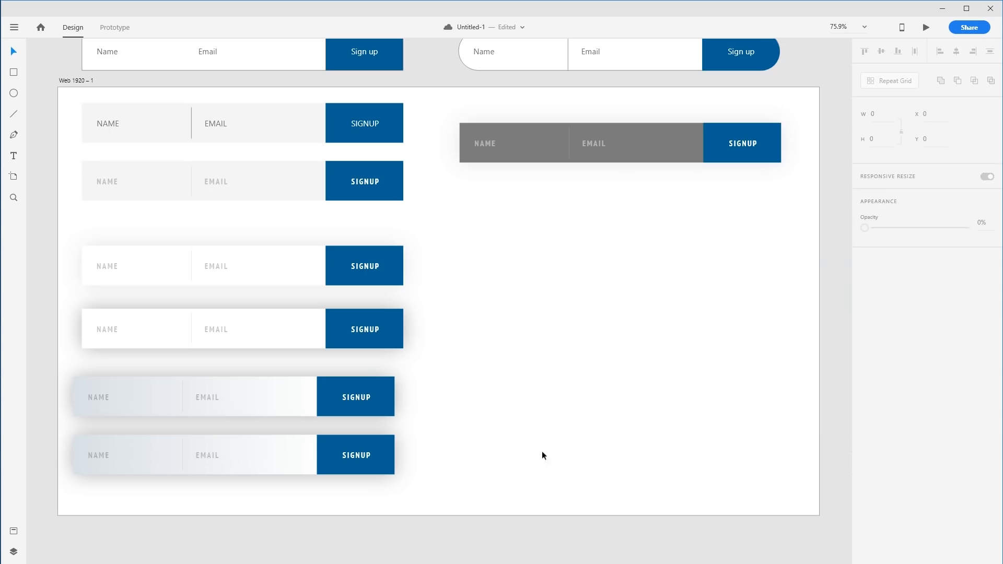
Step: Reverse the lowest form's gradient so it runs from white at its left edge to #D8E0E4 at the SIGNUP button
{"action": "left_click", "coordinate": [146, 459]}
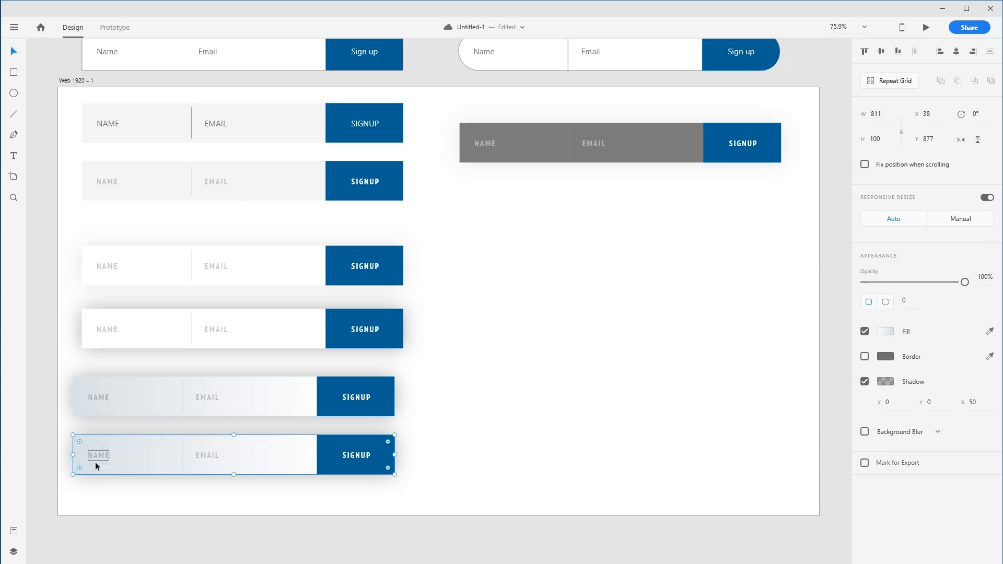
{"action": "left_click", "coordinate": [886, 331]}
{"action": "mouse_move", "coordinate": [64, 454]}
{"action": "left_mouse_down"}
{"action": "mouse_move", "coordinate": [315, 419]}
{"action": "mouse_move", "coordinate": [332, 426]}
{"action": "mouse_move", "coordinate": [86, 465]}
{"action": "mouse_move", "coordinate": [69, 457]}
{"action": "left_mouse_up"}
{"action": "left_click_drag", "start_coordinate": [333, 425], "coordinate": [316, 458]}
{"action": "key", "text": "Escape"}
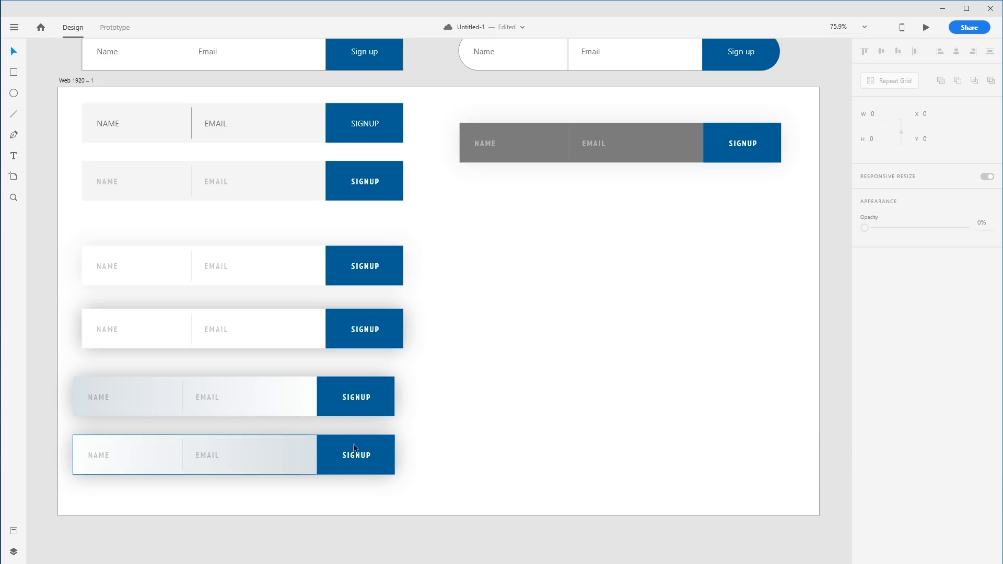
Step: Delete both gradient forms at the lower end of the artboard
{"action": "left_click_drag", "start_coordinate": [461, 496], "coordinate": [61, 395]}
{"action": "key", "text": "Delete"}
Step: Duplicate the white form with the stronger shadow and place the copy beneath it, left-aligned and evenly spaced with the forms above
{"action": "left_click", "coordinate": [260, 342]}
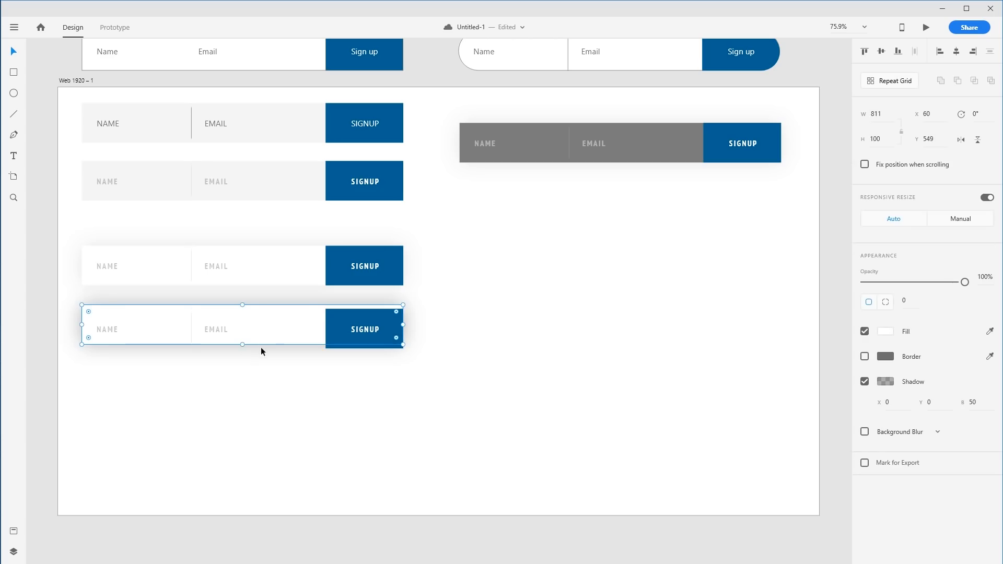
{"action": "left_click", "coordinate": [387, 396]}
{"action": "left_click_drag", "start_coordinate": [436, 409], "coordinate": [105, 384]}
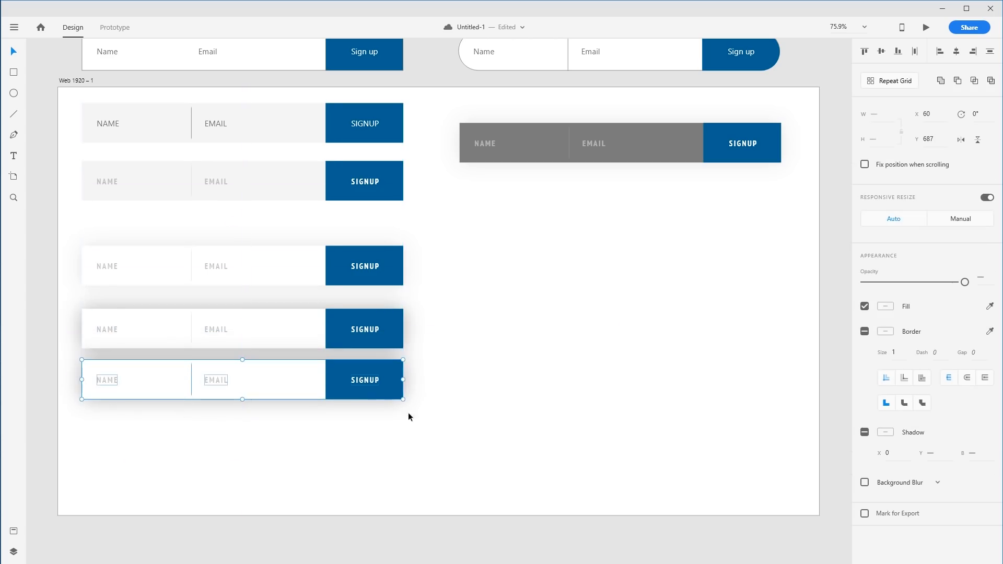
{"action": "left_click_drag", "start_coordinate": [364, 391], "coordinate": [365, 415]}
{"action": "left_click", "coordinate": [474, 436]}
{"action": "left_click_drag", "start_coordinate": [475, 436], "coordinate": [120, 396]}
{"action": "left_click", "coordinate": [470, 414]}
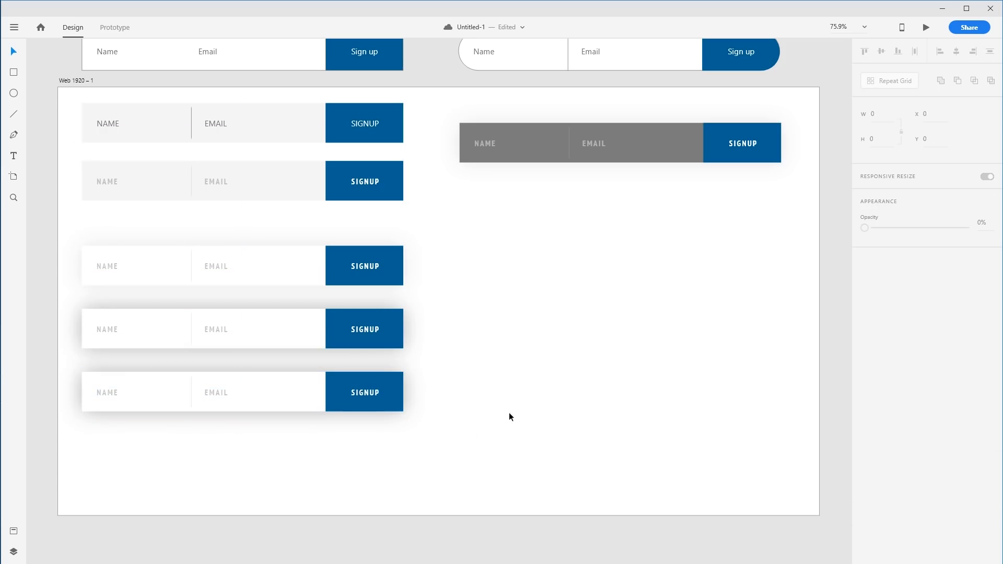
Step: Recolour the NAME label of the lowest form with blue #006194 sampled from its SIGNUP button
{"action": "double_click", "coordinate": [106, 393]}
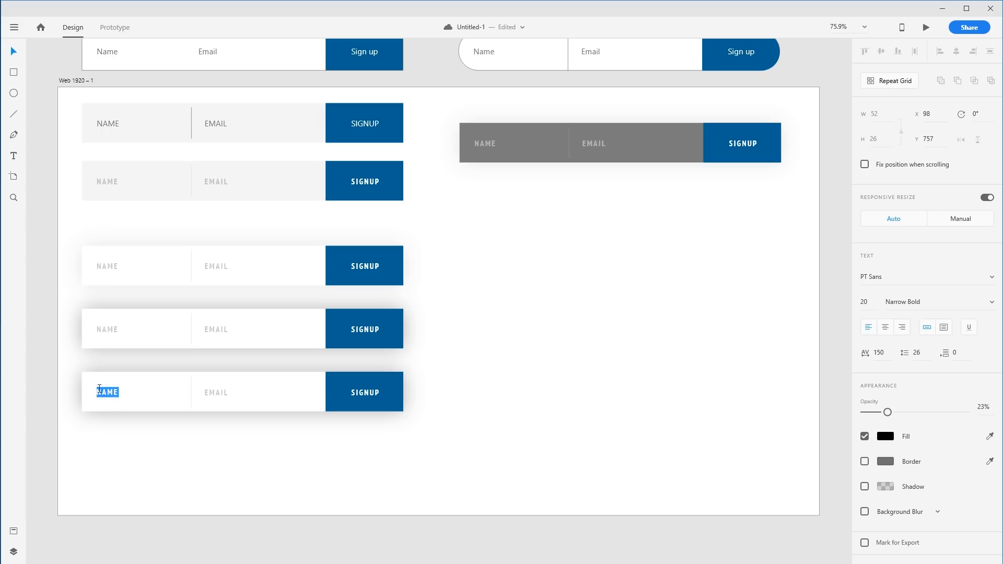
{"action": "left_click", "coordinate": [884, 437]}
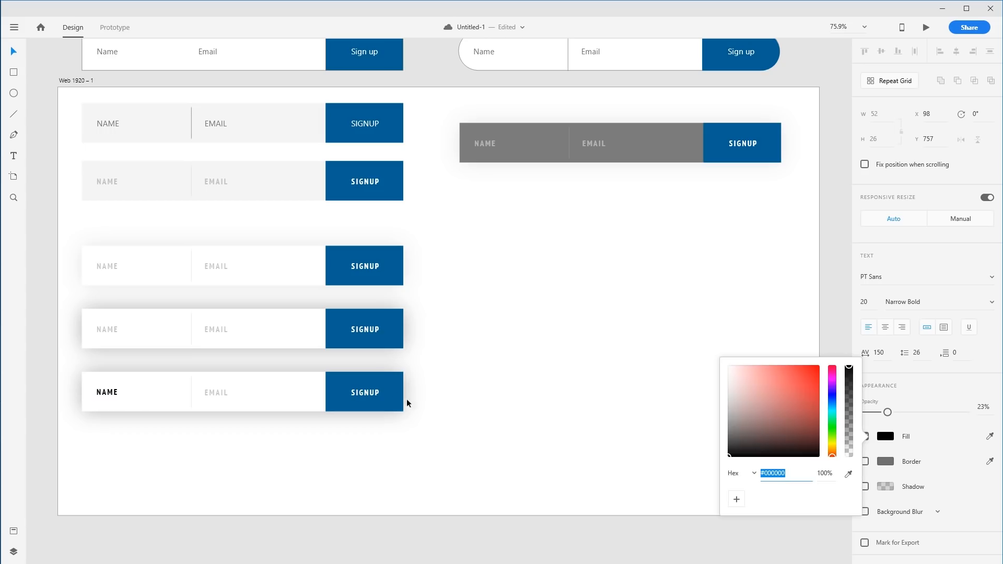
{"action": "left_click", "coordinate": [848, 473]}
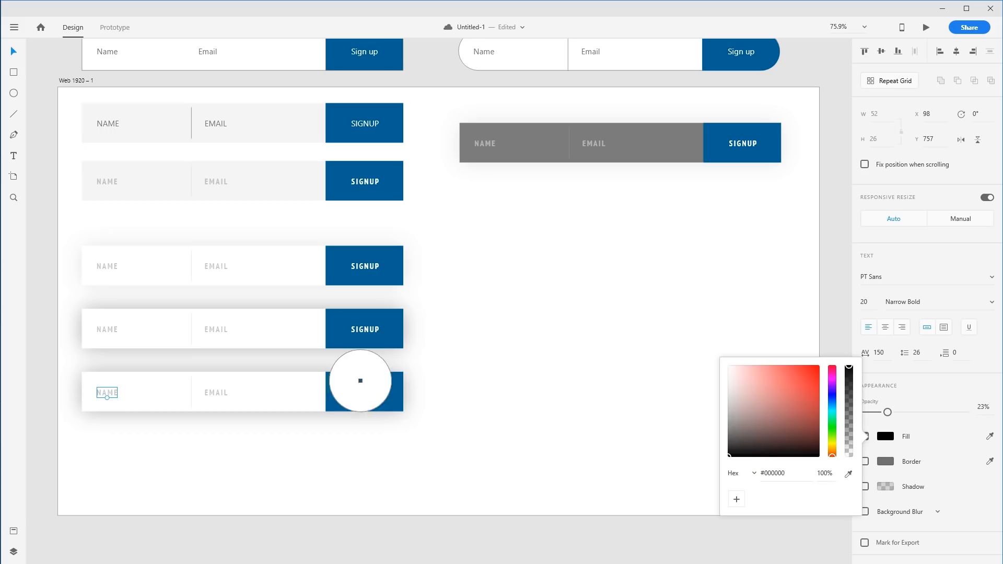
{"action": "left_click", "coordinate": [387, 387]}
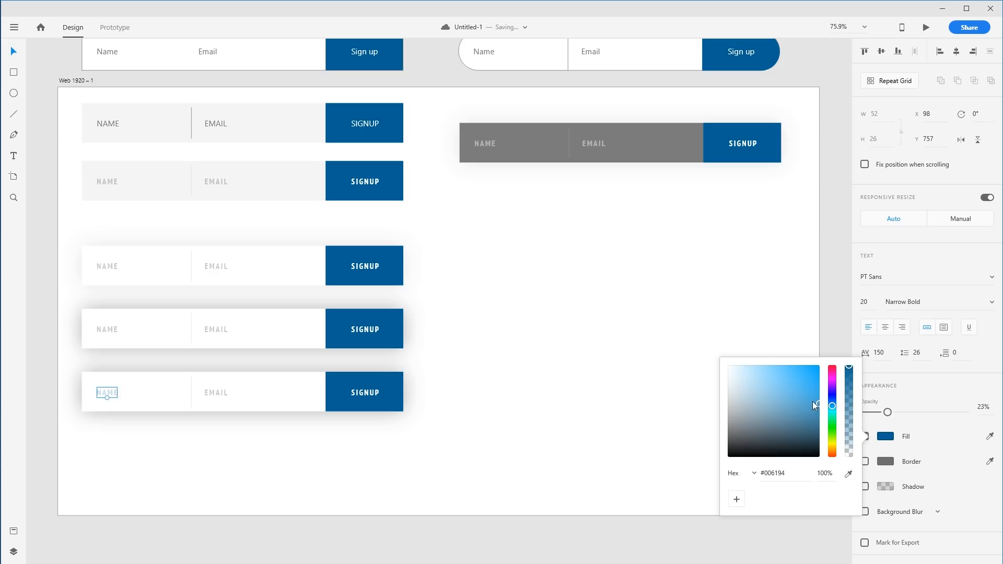
{"action": "left_click", "coordinate": [666, 360]}
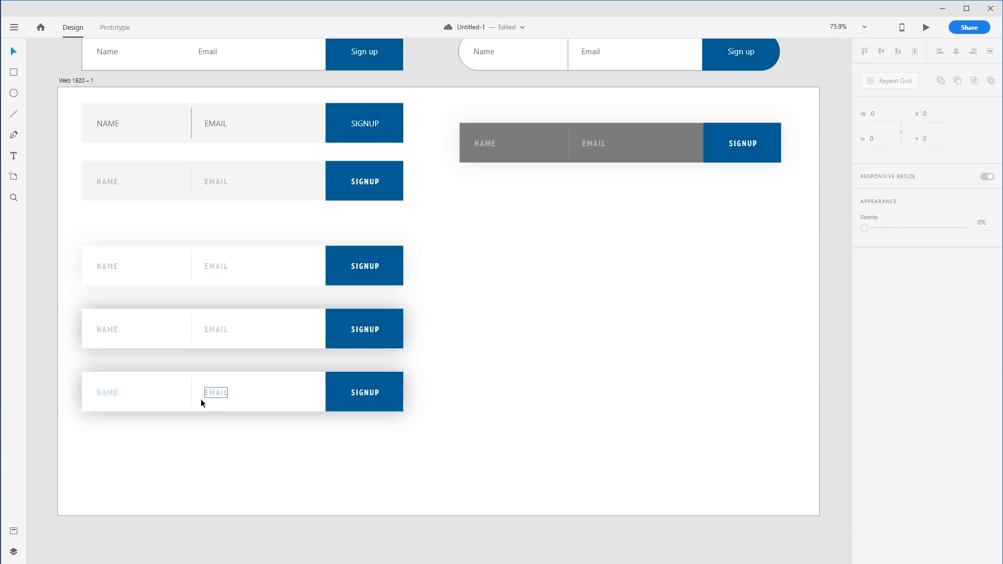
Step: Increase the opacity of the lowest form's blue NAME label so it stands out more strongly
{"action": "left_click", "coordinate": [106, 394]}
{"action": "left_click_drag", "start_coordinate": [886, 412], "coordinate": [917, 415]}
{"action": "left_click", "coordinate": [350, 492]}
{"action": "left_click_drag", "start_coordinate": [448, 485], "coordinate": [138, 433]}
{"action": "left_click_drag", "start_coordinate": [583, 339], "coordinate": [570, 373]}
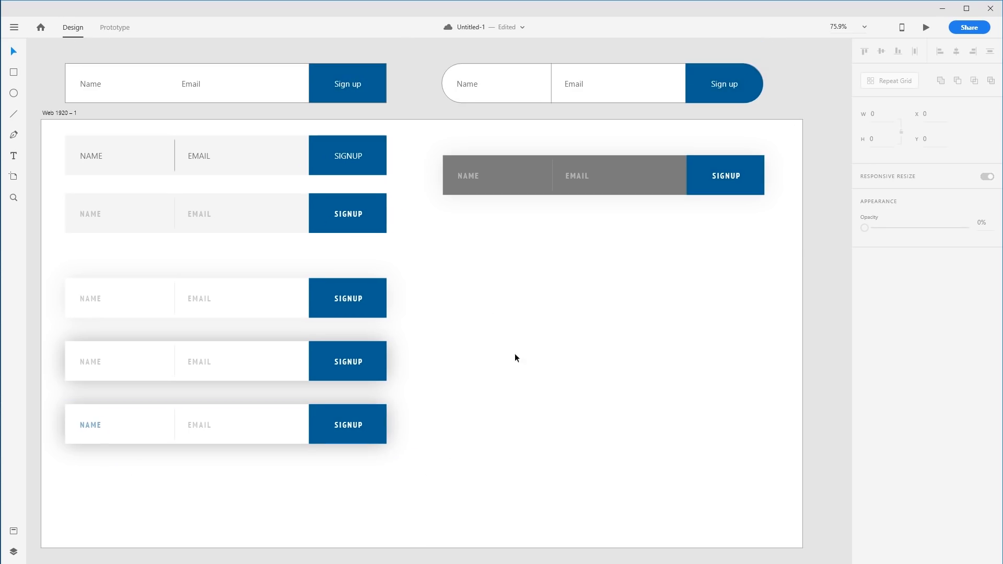
Step: Duplicate the upper white form with the soft shadow and place the copy beside it, level with the original
{"action": "left_click_drag", "start_coordinate": [515, 407], "coordinate": [427, 421]}
{"action": "key", "text": "ctrl+z"}
{"action": "left_click_drag", "start_coordinate": [481, 296], "coordinate": [427, 307]}
{"action": "left_click_drag", "start_coordinate": [342, 394], "coordinate": [624, 375]}
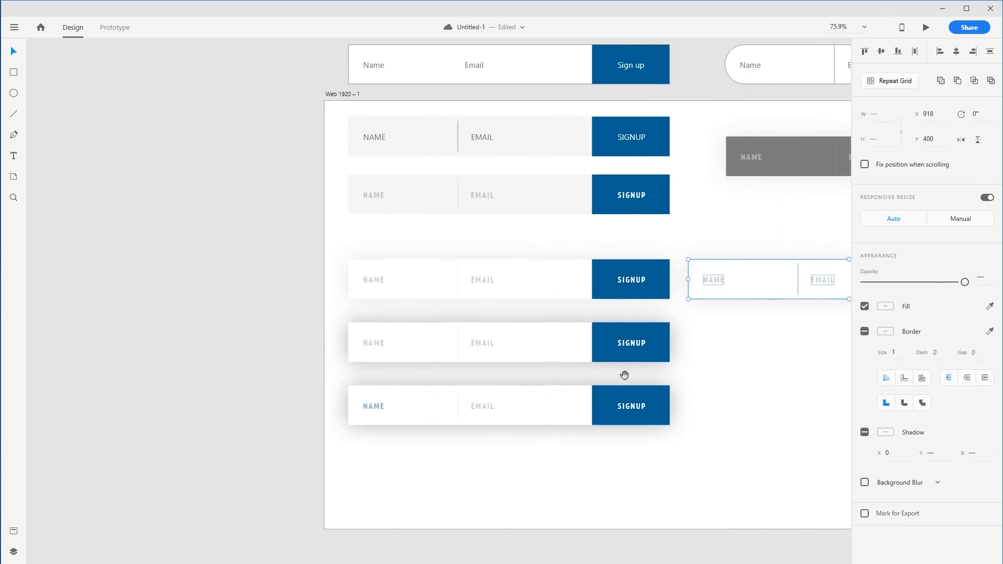
Step: Delete the two lowest white forms and move the duplicated form farther right, beneath the dark grey form
{"action": "left_click_drag", "start_coordinate": [246, 330], "coordinate": [217, 337]}
{"action": "scroll", "coordinate": [327, 389], "scroll_direction": "right", "scroll_amount": 8}
{"action": "scroll", "coordinate": [407, 432], "scroll_direction": "up", "scroll_amount": 1}
{"action": "left_click_drag", "start_coordinate": [655, 419], "coordinate": [288, 323]}
{"action": "left_click_drag", "start_coordinate": [306, 334], "coordinate": [360, 330]}
Step: Round the corners of the duplicated form's white base to a radius of 50
{"action": "left_click", "coordinate": [428, 382]}
{"action": "left_click", "coordinate": [406, 315]}
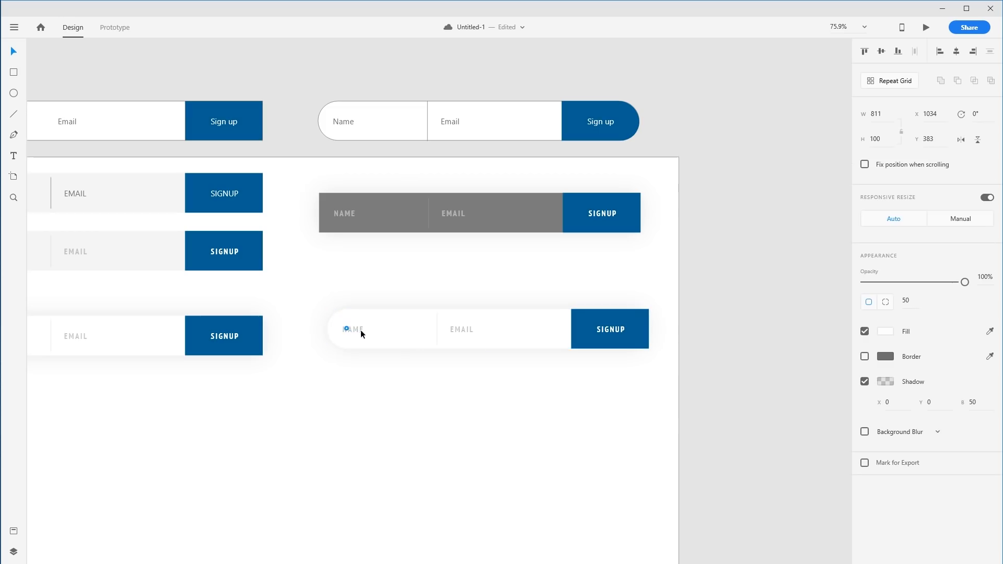
{"action": "left_click", "coordinate": [484, 390]}
{"action": "key", "text": "ctrl+z"}
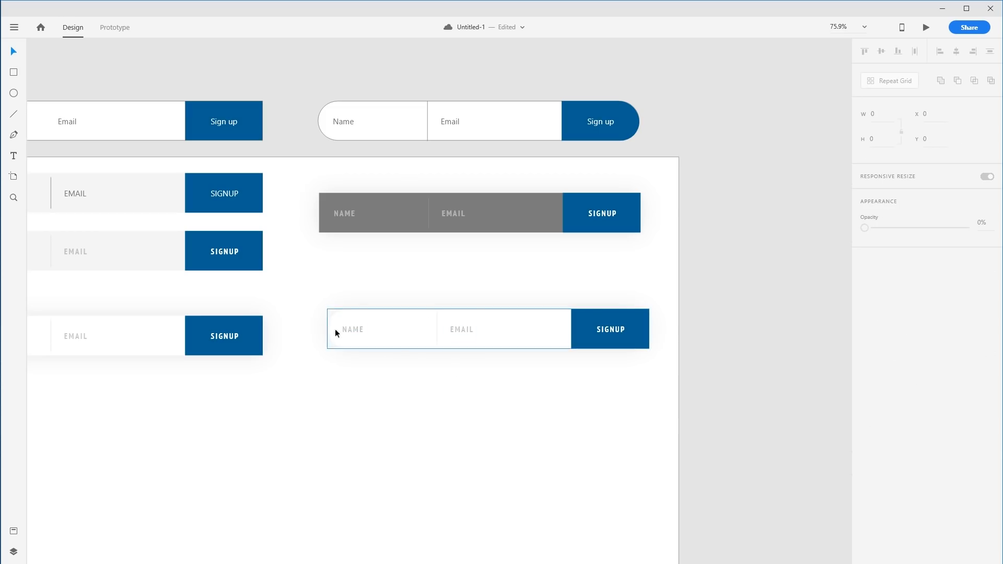
{"action": "key", "text": "ctrl+shift+z"}
{"action": "left_click", "coordinate": [532, 336]}
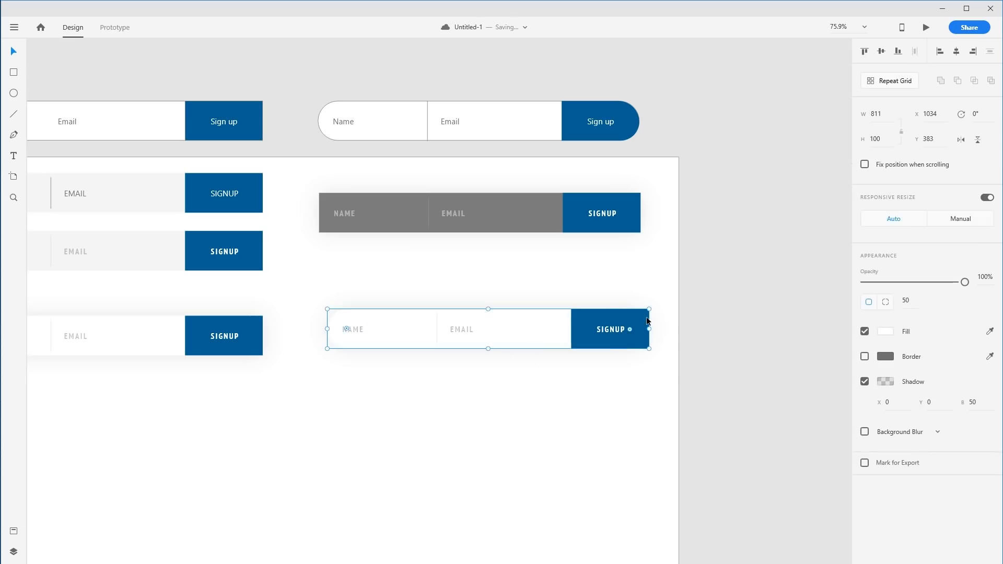
Step: Shrink the rounded form's SIGNUP button to 154 × 80, round its corners to 50 and centre the label on it
{"action": "double_click", "coordinate": [633, 328]}
{"action": "left_click_drag", "start_coordinate": [643, 318], "coordinate": [618, 331]}
{"action": "left_click", "coordinate": [653, 426]}
{"action": "left_click", "coordinate": [616, 330]}
{"action": "left_click", "coordinate": [650, 392]}
{"action": "left_click", "coordinate": [628, 334]}
{"action": "left_click", "coordinate": [611, 330], "text": "shift"}
{"action": "left_click", "coordinate": [653, 413]}
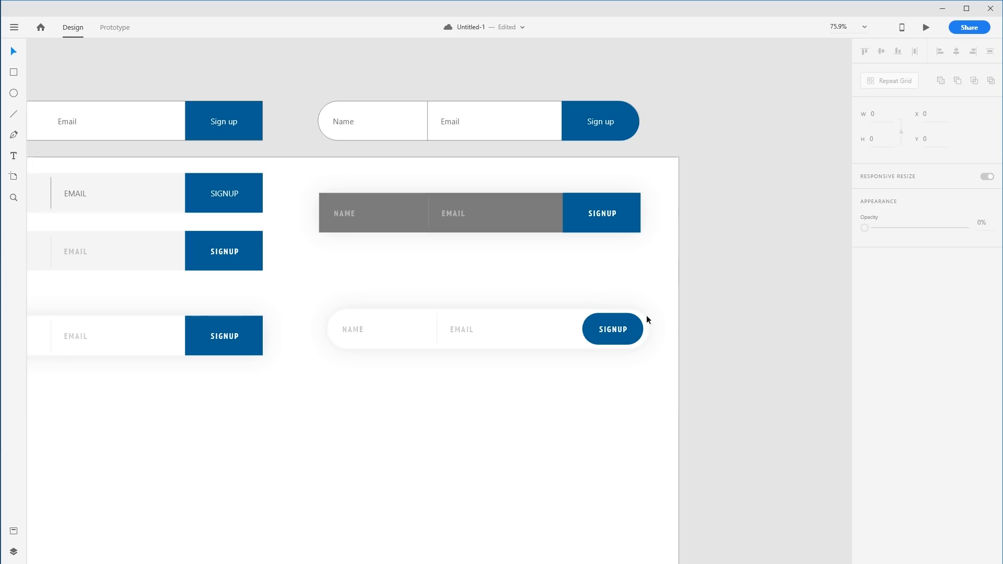
Step: Recolour the rounded form's shadow with its SIGNUP button's blue, darkened to #00293E at 26% opacity
{"action": "left_click", "coordinate": [515, 334]}
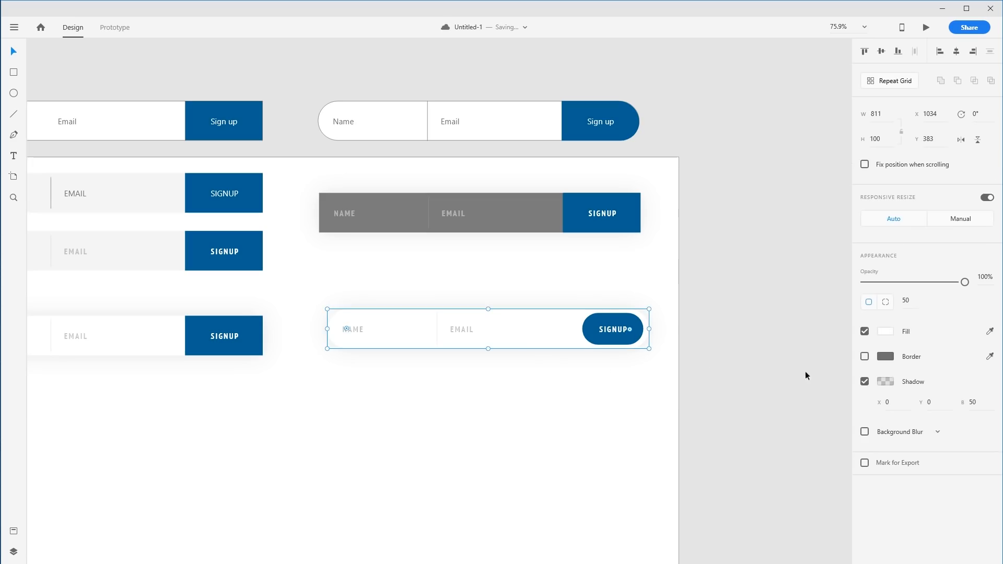
{"action": "left_click", "coordinate": [885, 381]}
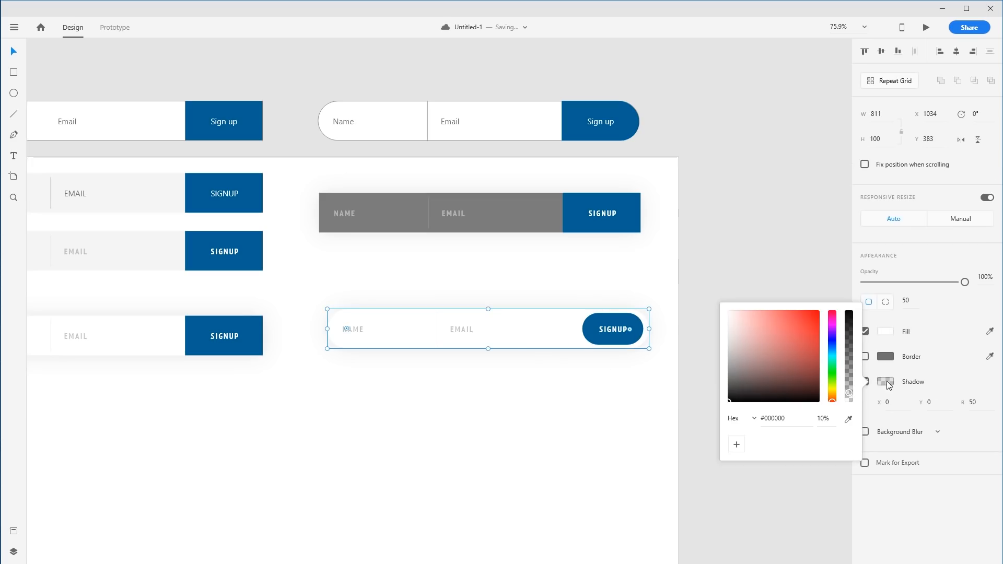
{"action": "left_click", "coordinate": [848, 419]}
{"action": "left_click", "coordinate": [630, 318]}
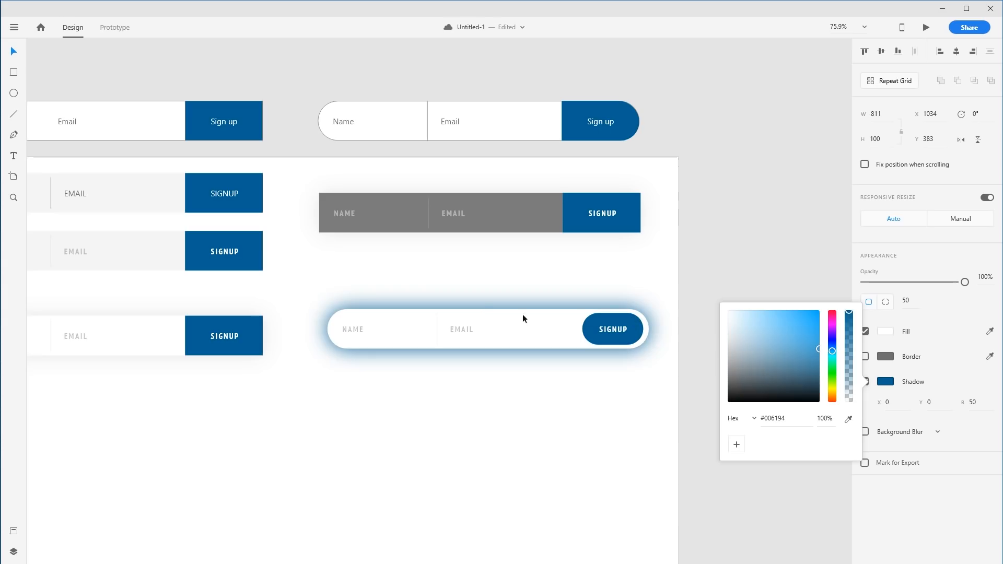
{"action": "left_click_drag", "start_coordinate": [848, 340], "coordinate": [818, 373]}
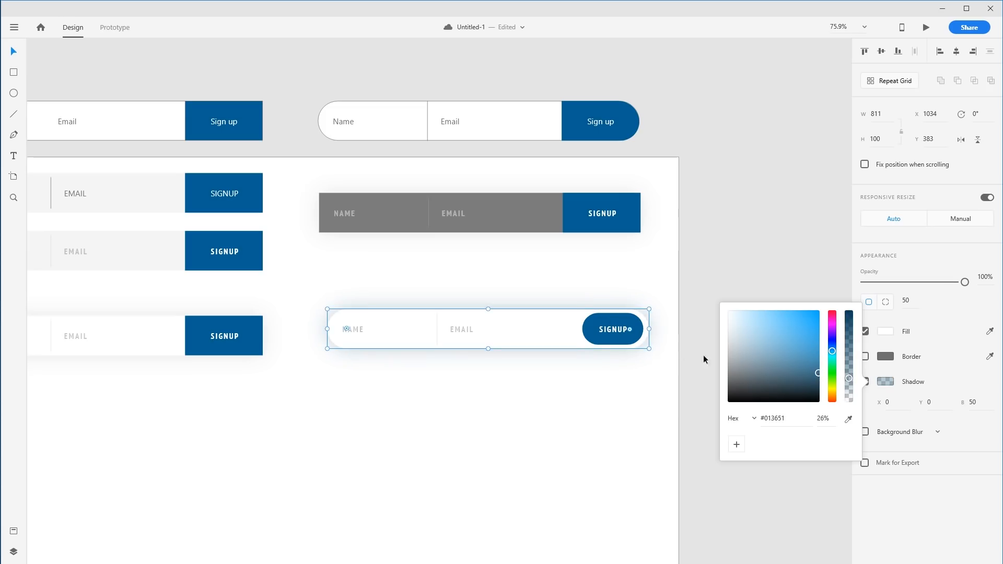
{"action": "left_click", "coordinate": [815, 381]}
{"action": "left_click_drag", "start_coordinate": [816, 384], "coordinate": [851, 377]}
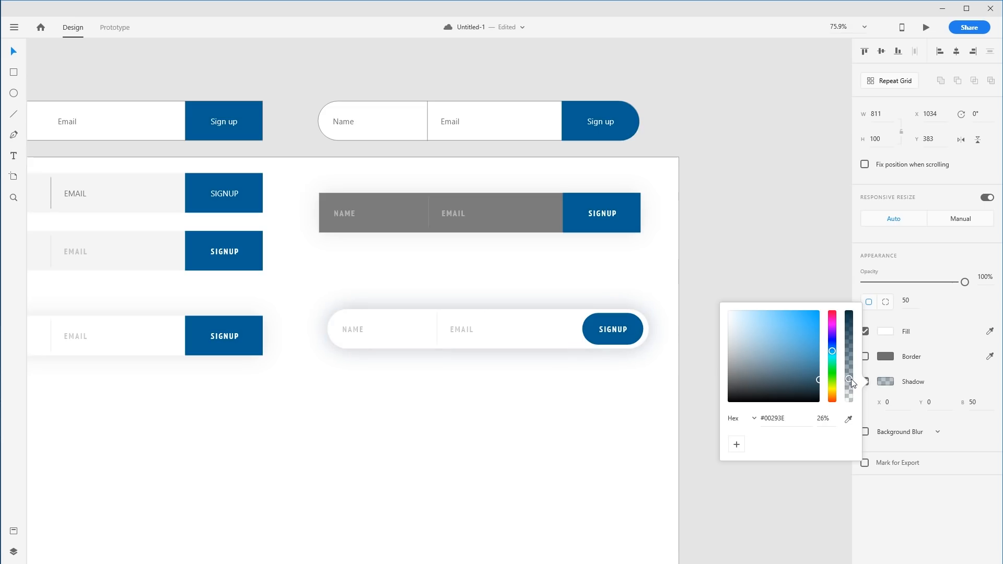
{"action": "left_click", "coordinate": [593, 384]}
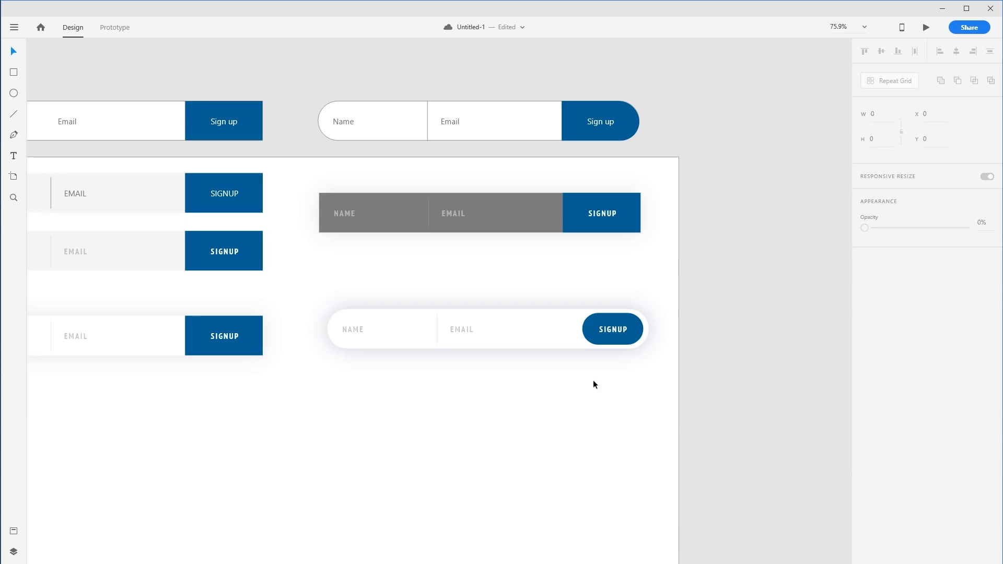
{"action": "left_click_drag", "start_coordinate": [653, 412], "coordinate": [349, 320]}
{"action": "left_click", "coordinate": [413, 430]}
{"action": "left_click", "coordinate": [220, 346]}
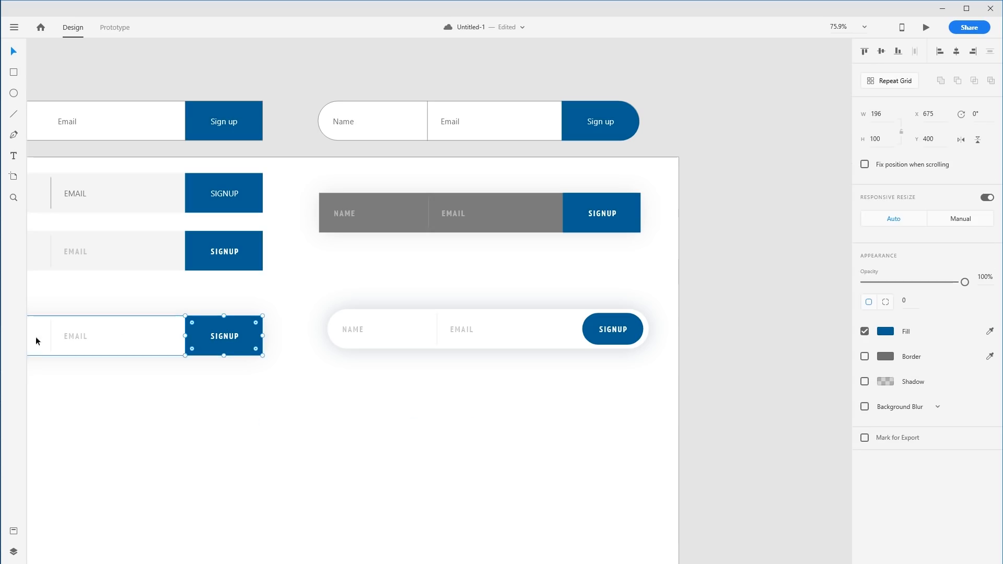
{"action": "left_click", "coordinate": [264, 366]}
{"action": "left_click", "coordinate": [192, 408]}
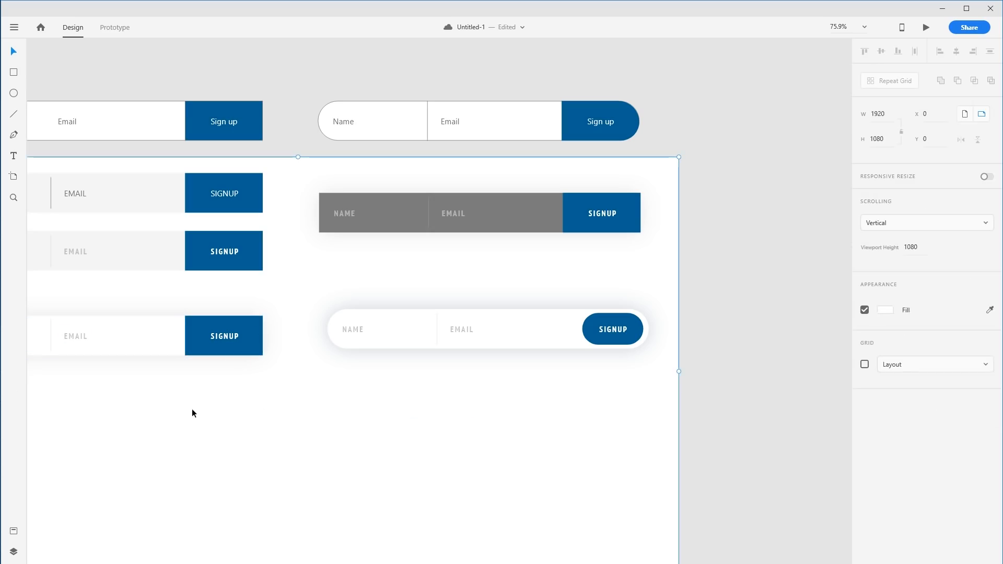
{"action": "left_click", "coordinate": [165, 388]}
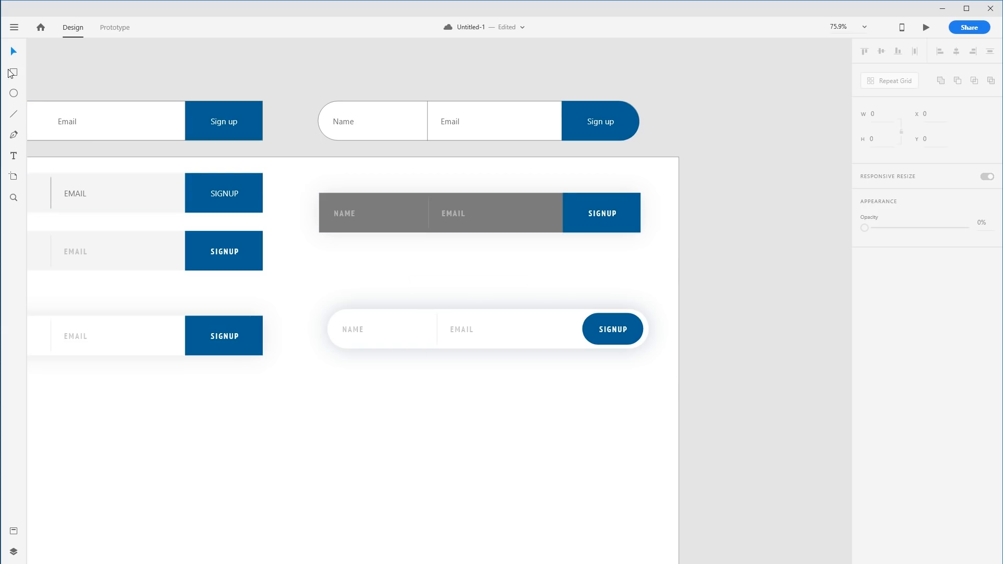
{"action": "left_click_drag", "start_coordinate": [365, 438], "coordinate": [512, 438]}
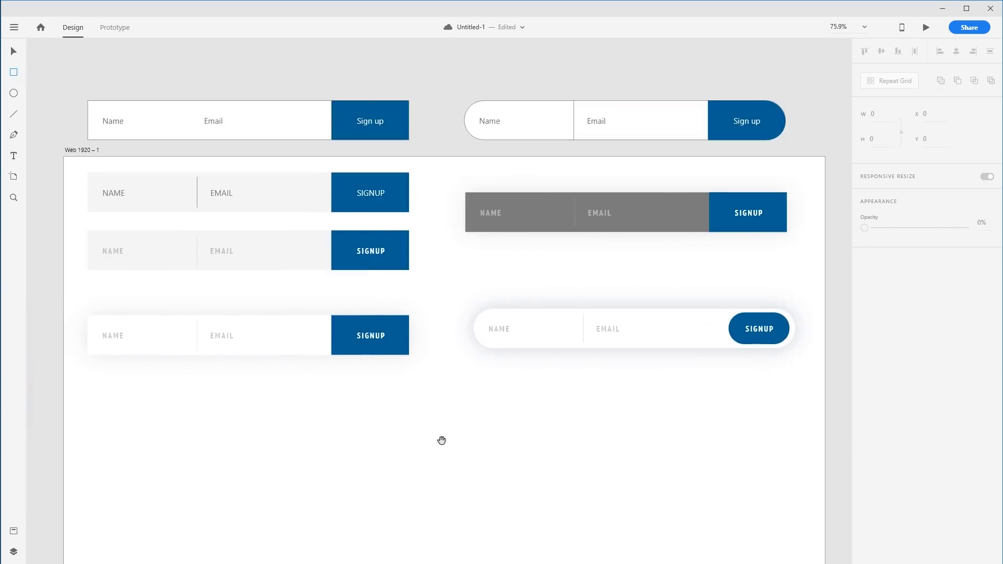
{"action": "key", "text": "v"}
{"action": "left_click_drag", "start_coordinate": [423, 289], "coordinate": [103, 413]}
{"action": "left_click", "coordinate": [470, 454]}
{"action": "left_click_drag", "start_coordinate": [720, 354], "coordinate": [669, 353]}
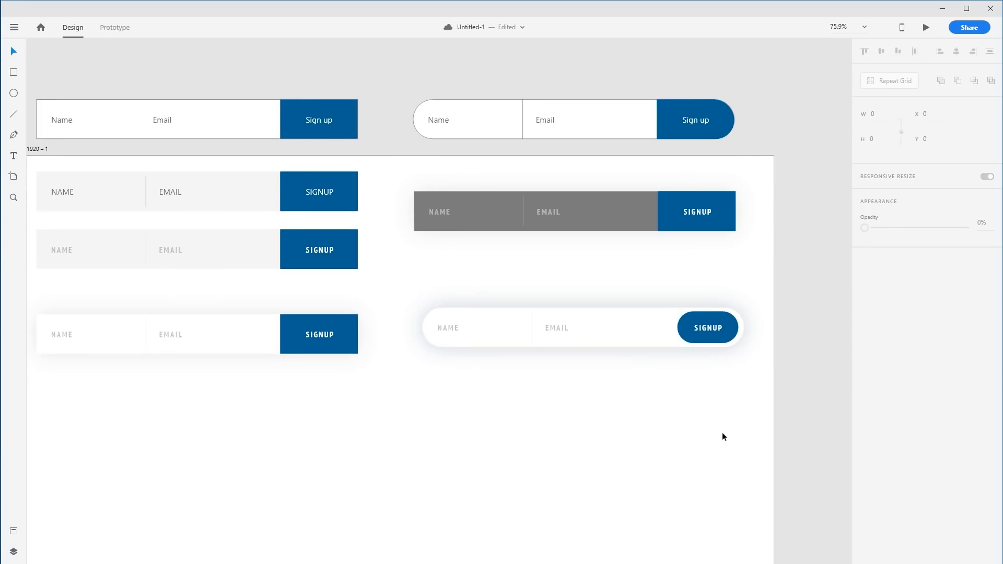
{"action": "left_click_drag", "start_coordinate": [721, 431], "coordinate": [767, 374]}
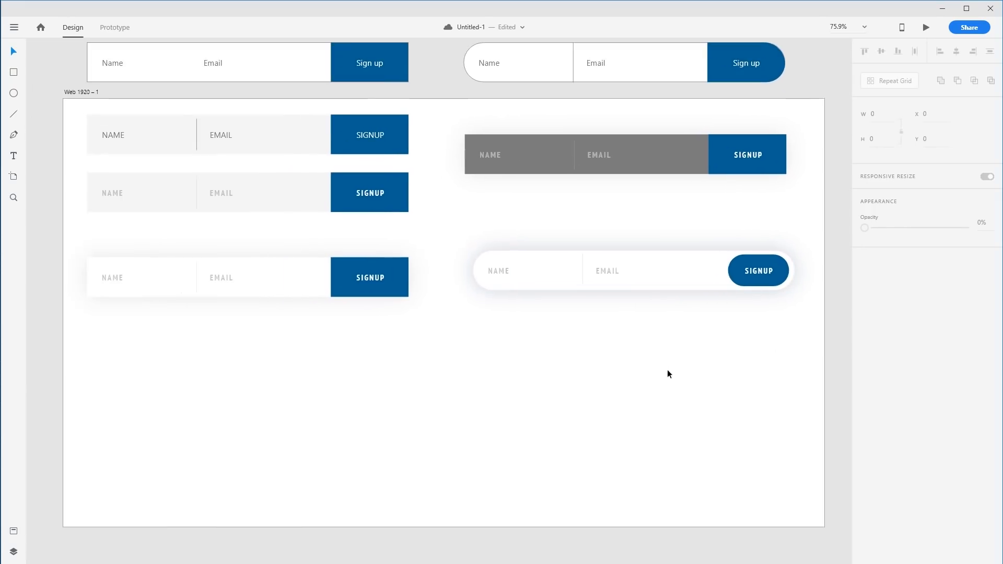
Step: Move the whole rounded form slightly lower, to X 1037 and Y 411
{"action": "left_click_drag", "start_coordinate": [774, 355], "coordinate": [506, 249]}
{"action": "left_click", "coordinate": [572, 375]}
{"action": "left_click_drag", "start_coordinate": [727, 305], "coordinate": [504, 271]}
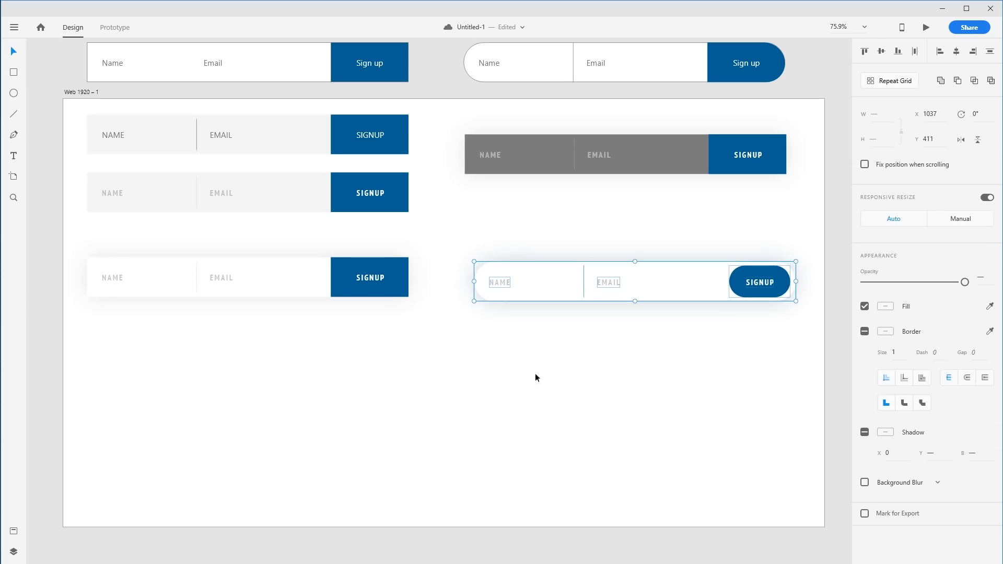
{"action": "left_click", "coordinate": [555, 342]}
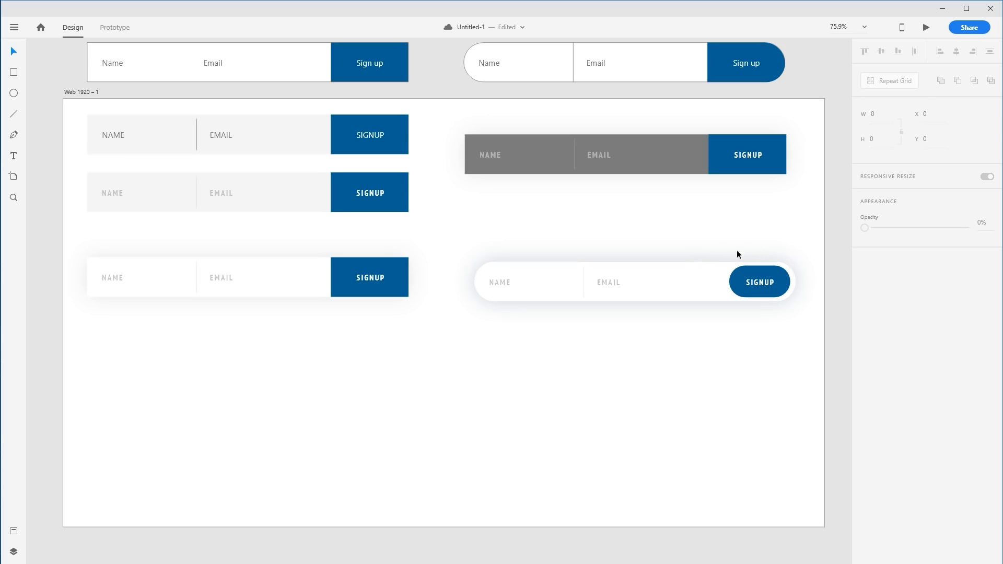
Step: Try a green #00940F fill on the rounded form's SIGNUP button and undo it
{"action": "left_click", "coordinate": [264, 285]}
{"action": "left_click", "coordinate": [528, 289]}
{"action": "left_click", "coordinate": [596, 353]}
{"action": "left_click", "coordinate": [782, 282]}
{"action": "left_click", "coordinate": [883, 332]}
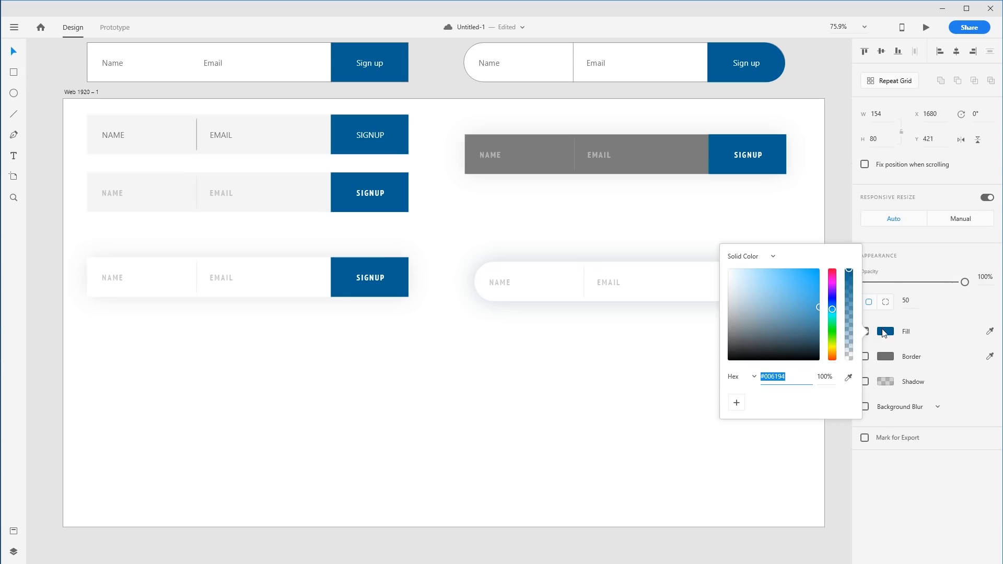
{"action": "left_click_drag", "start_coordinate": [830, 326], "coordinate": [831, 328]}
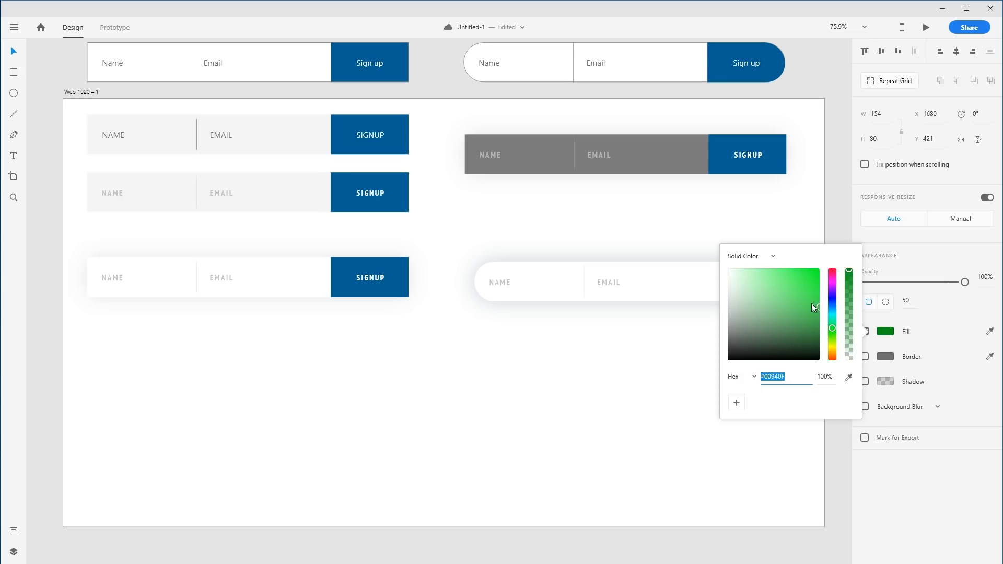
{"action": "left_click", "coordinate": [571, 361]}
{"action": "left_click_drag", "start_coordinate": [697, 351], "coordinate": [562, 349]}
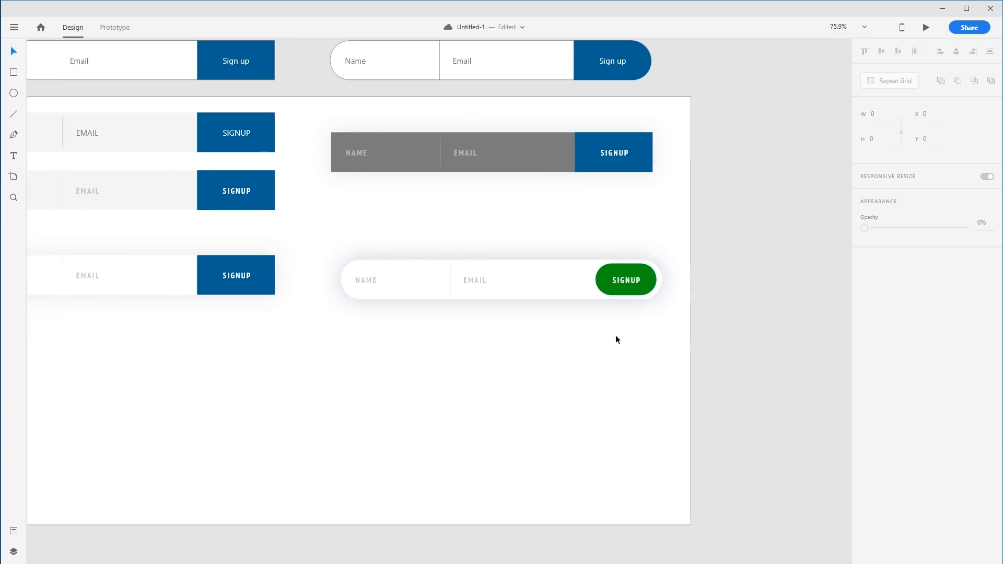
{"action": "key", "text": "ctrl+z"}
Step: Move the rounded form up to X 1013 and Y 331, left-aligned with the dark grey form above
{"action": "left_click", "coordinate": [484, 343]}
{"action": "left_click_drag", "start_coordinate": [483, 343], "coordinate": [630, 324]}
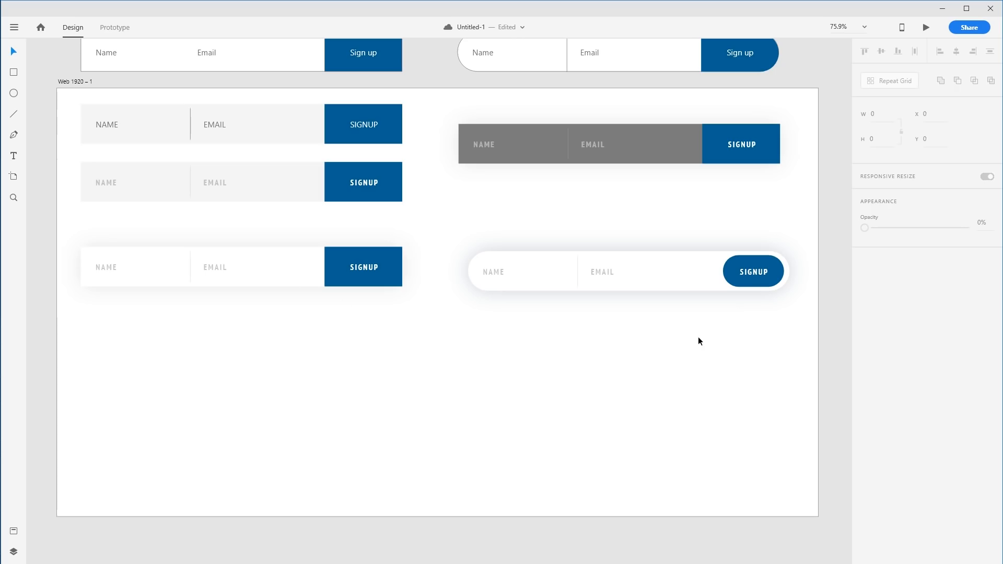
{"action": "left_click_drag", "start_coordinate": [769, 328], "coordinate": [487, 270]}
{"action": "left_click_drag", "start_coordinate": [637, 273], "coordinate": [653, 246]}
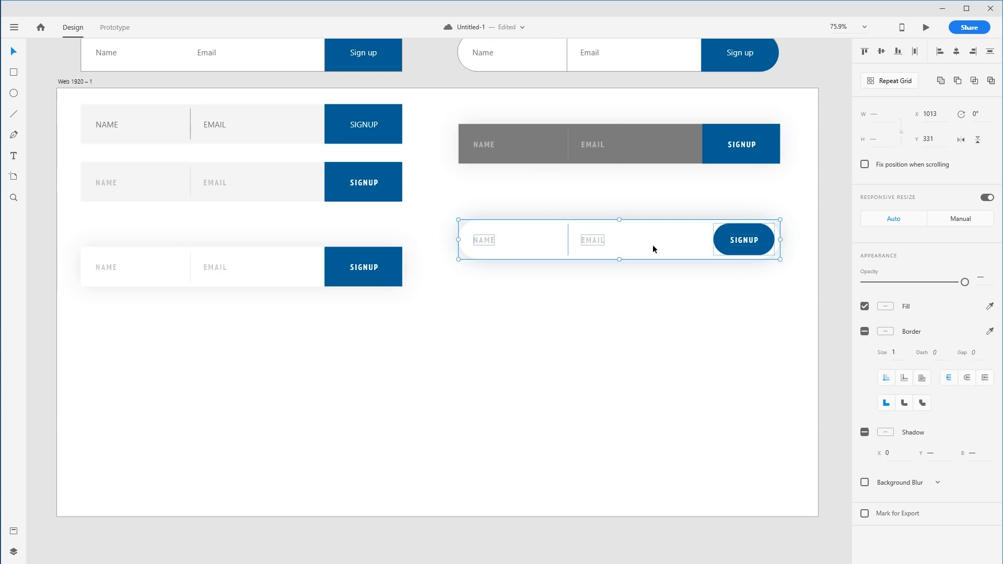
{"action": "left_click", "coordinate": [636, 312]}
{"action": "left_click_drag", "start_coordinate": [390, 313], "coordinate": [745, 321]}
{"action": "left_click", "coordinate": [98, 244]}
{"action": "left_click", "coordinate": [713, 410]}
{"action": "left_click_drag", "start_coordinate": [767, 397], "coordinate": [468, 293]}
{"action": "left_click_drag", "start_coordinate": [551, 315], "coordinate": [251, 387]}
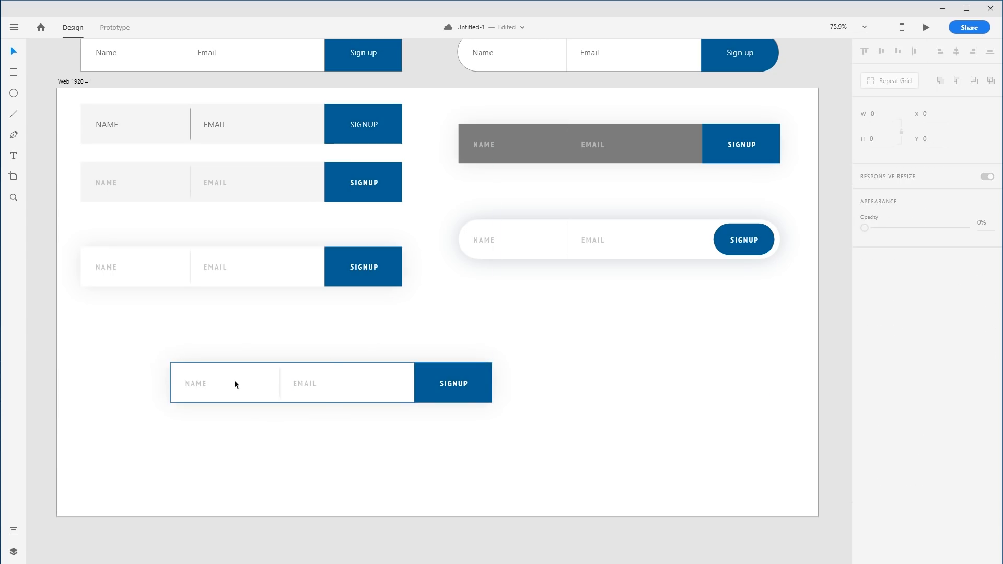
{"action": "double_click", "coordinate": [443, 389]}
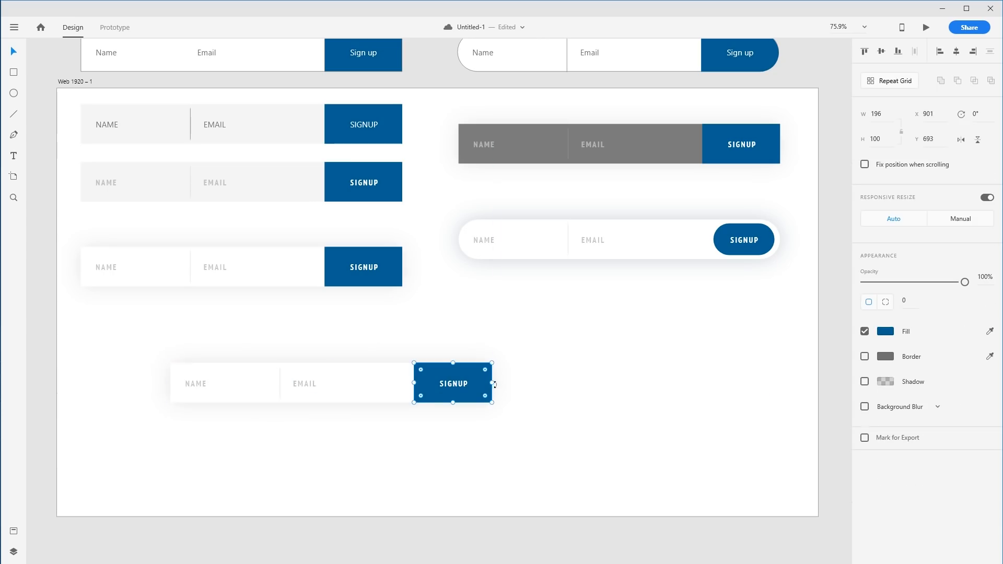
{"action": "left_click_drag", "start_coordinate": [575, 345], "coordinate": [185, 427]}
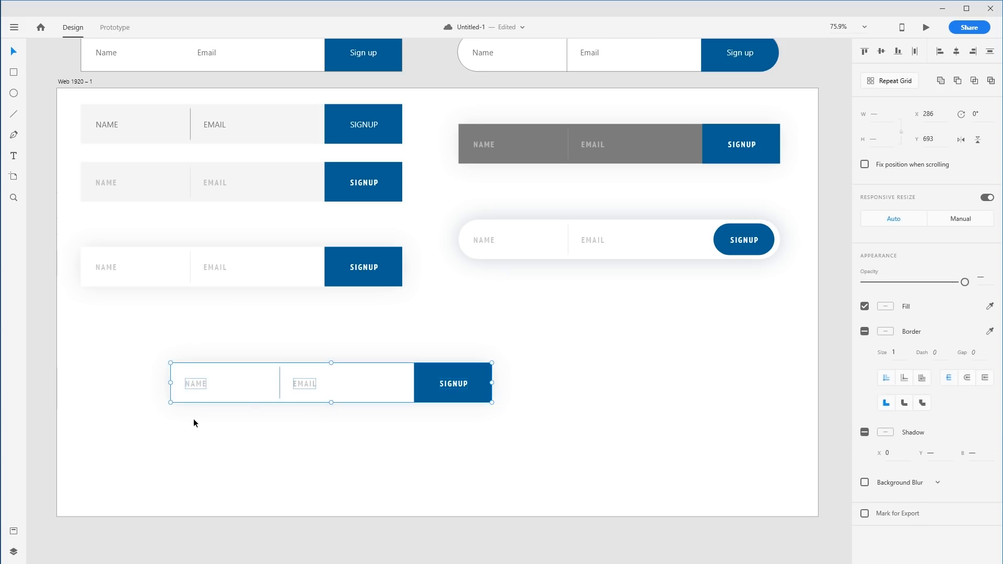
{"action": "key", "text": "Delete"}
Step: Duplicate the rounded form and place the copy directly beneath it, left-aligned
{"action": "left_click_drag", "start_coordinate": [433, 324], "coordinate": [773, 217]}
{"action": "left_click_drag", "start_coordinate": [675, 239], "coordinate": [669, 336]}
{"action": "left_click", "coordinate": [630, 289]}
Step: Shorten the white base of the lowest rounded form from its button end to a width of about 421
{"action": "left_click", "coordinate": [661, 335]}
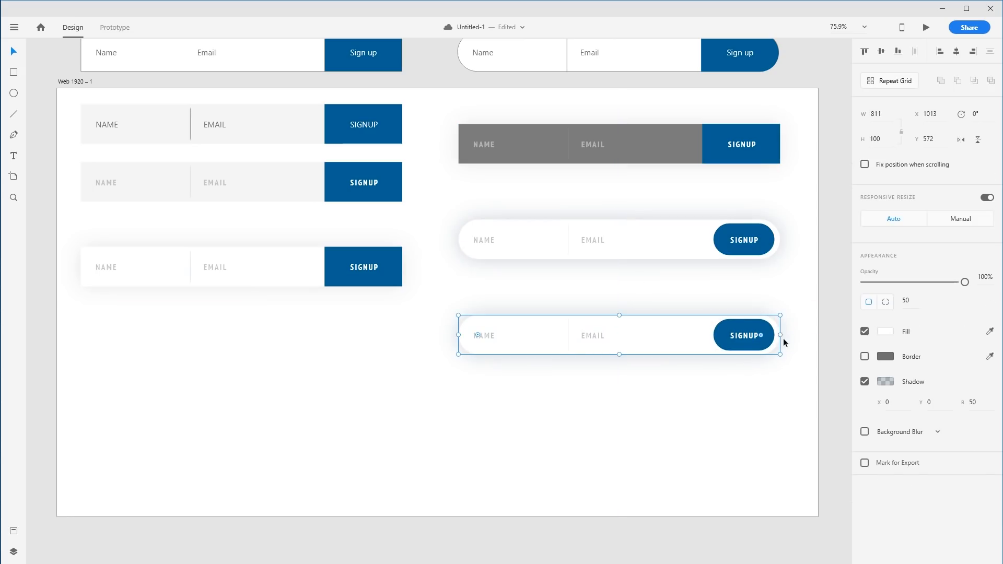
{"action": "left_click_drag", "start_coordinate": [780, 335], "coordinate": [625, 345]}
{"action": "left_click", "coordinate": [593, 360]}
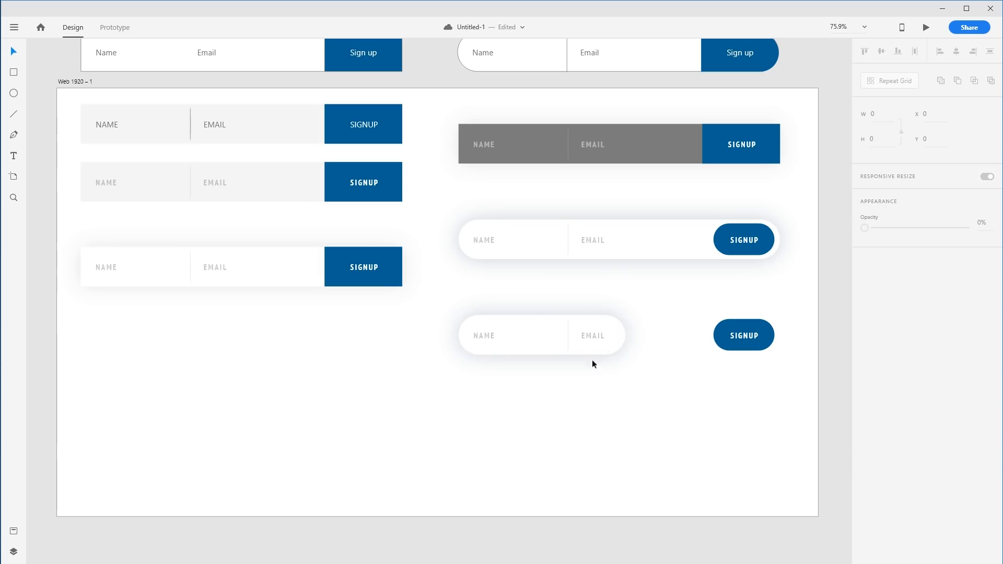
Step: Delete the divider line in the lowest rounded form and move its EMAIL label out below the base
{"action": "left_click", "coordinate": [592, 337]}
{"action": "left_click", "coordinate": [568, 335]}
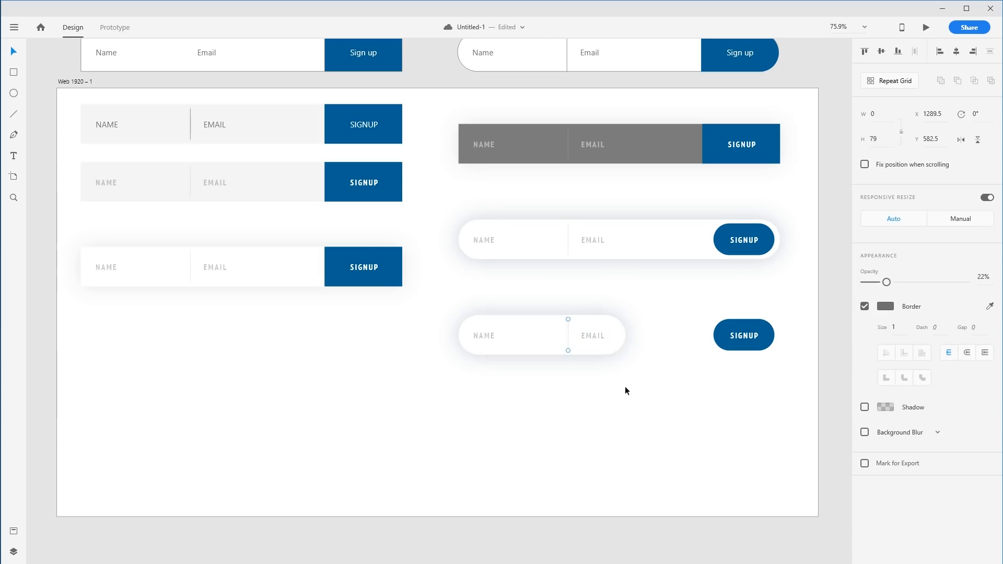
{"action": "key", "text": "Delete"}
{"action": "left_click_drag", "start_coordinate": [593, 334], "coordinate": [591, 406]}
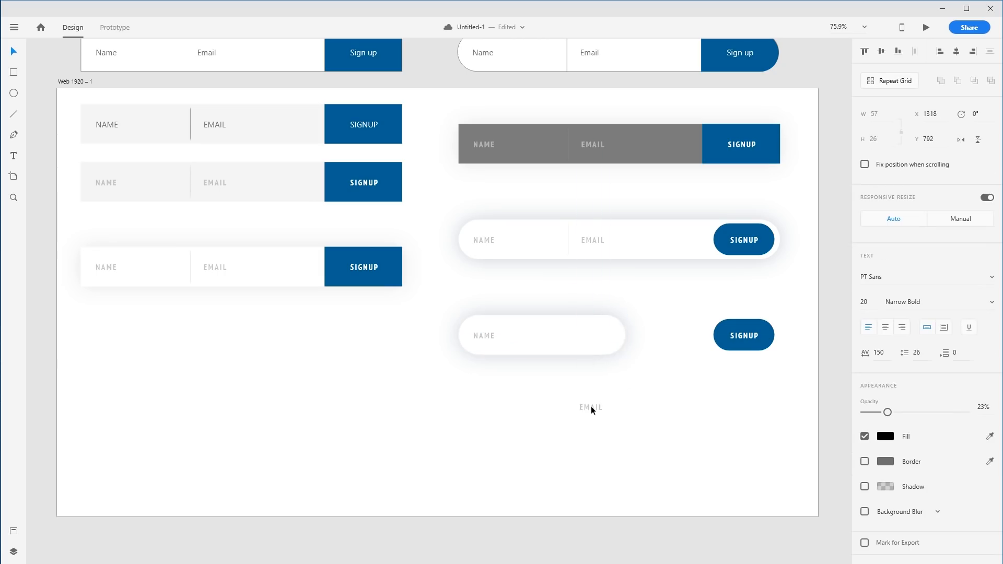
Step: Duplicate the shortened NAME field toward the SIGNUP button and replace the copy's NAME label with the EMAIL label
{"action": "left_click", "coordinate": [507, 343]}
{"action": "left_click_drag", "start_coordinate": [547, 331], "coordinate": [665, 333]}
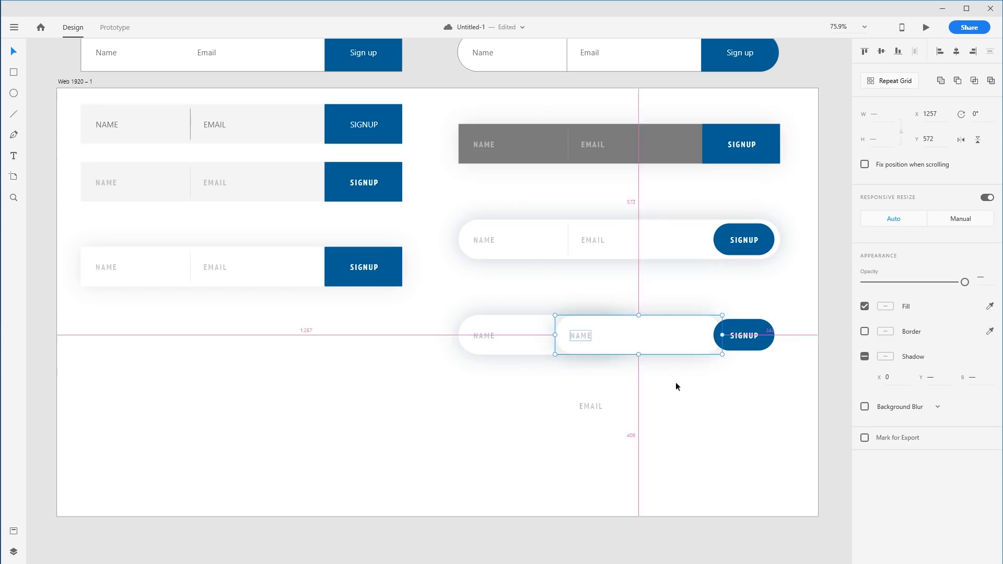
{"action": "left_click", "coordinate": [609, 405]}
{"action": "double_click", "coordinate": [584, 337]}
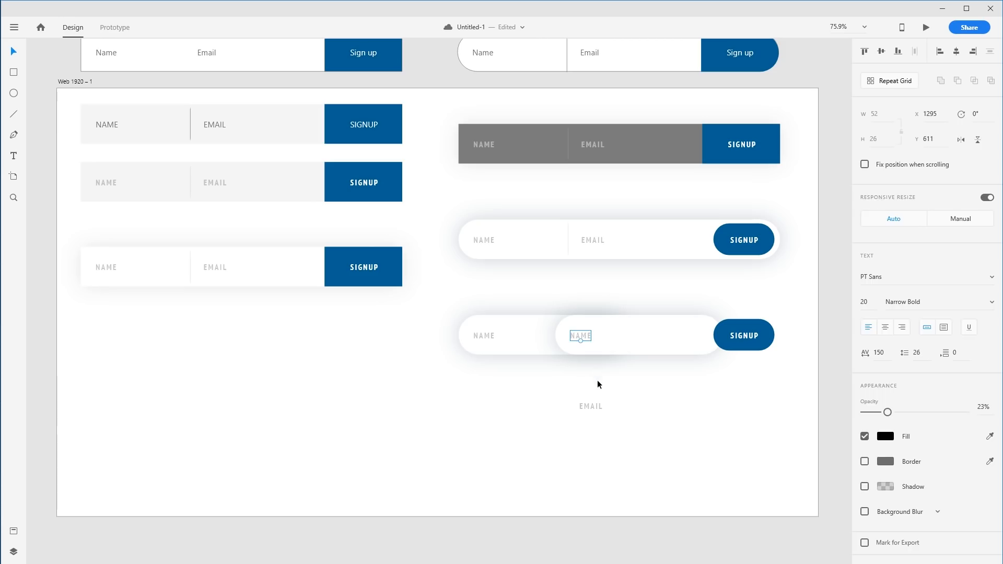
{"action": "key", "text": "Delete"}
{"action": "left_click_drag", "start_coordinate": [589, 409], "coordinate": [596, 339]}
{"action": "left_click", "coordinate": [733, 394]}
{"action": "left_click_drag", "start_coordinate": [759, 414], "coordinate": [735, 415]}
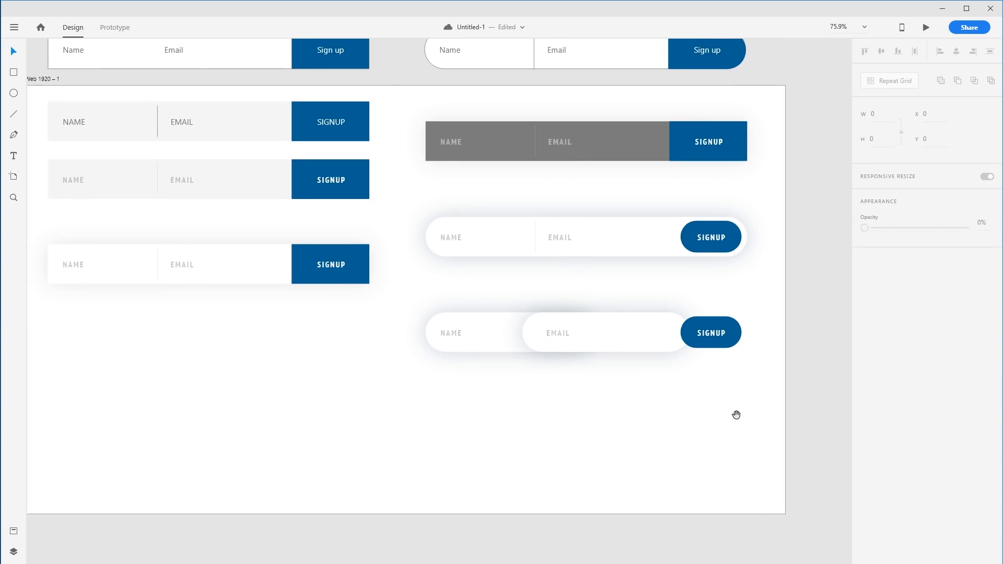
{"action": "left_click", "coordinate": [457, 336]}
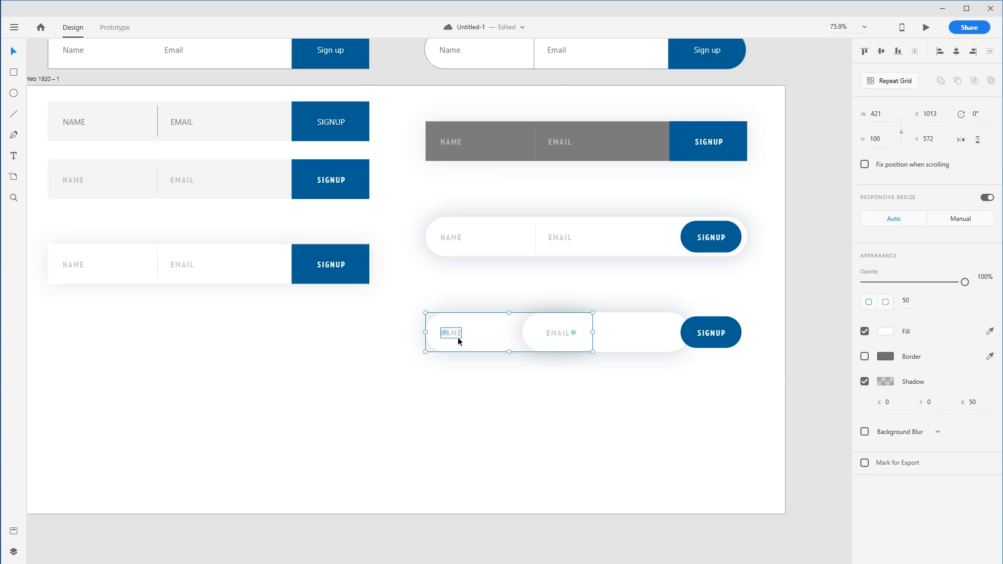
{"action": "left_click_drag", "start_coordinate": [457, 337], "coordinate": [439, 331]}
{"action": "left_click", "coordinate": [491, 369]}
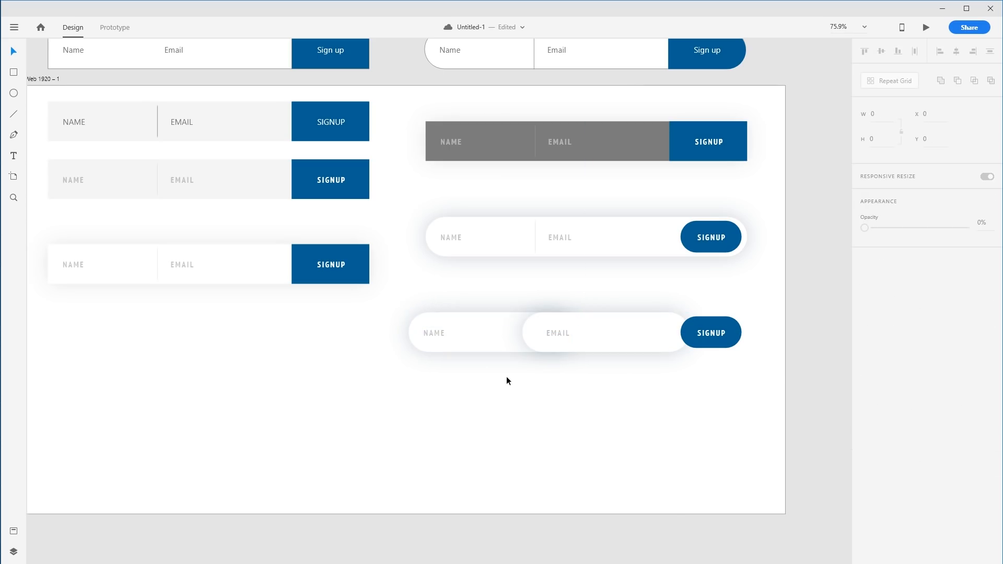
{"action": "key", "text": "ctrl+z"}
Step: Move the SIGNUP button of the lowest rounded form out below its overlapping NAME and EMAIL fields
{"action": "left_click", "coordinate": [706, 331]}
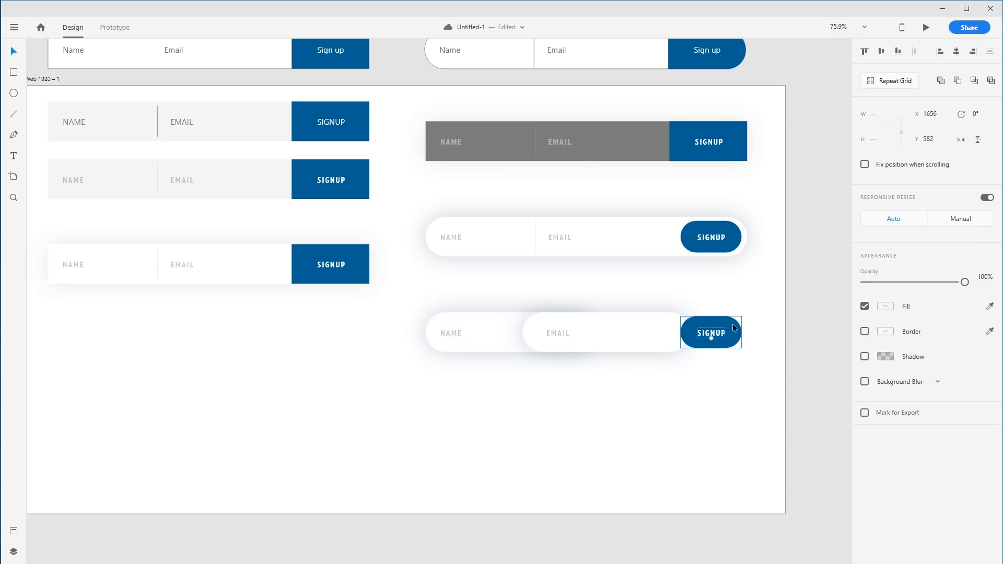
{"action": "left_click_drag", "start_coordinate": [732, 324], "coordinate": [651, 424]}
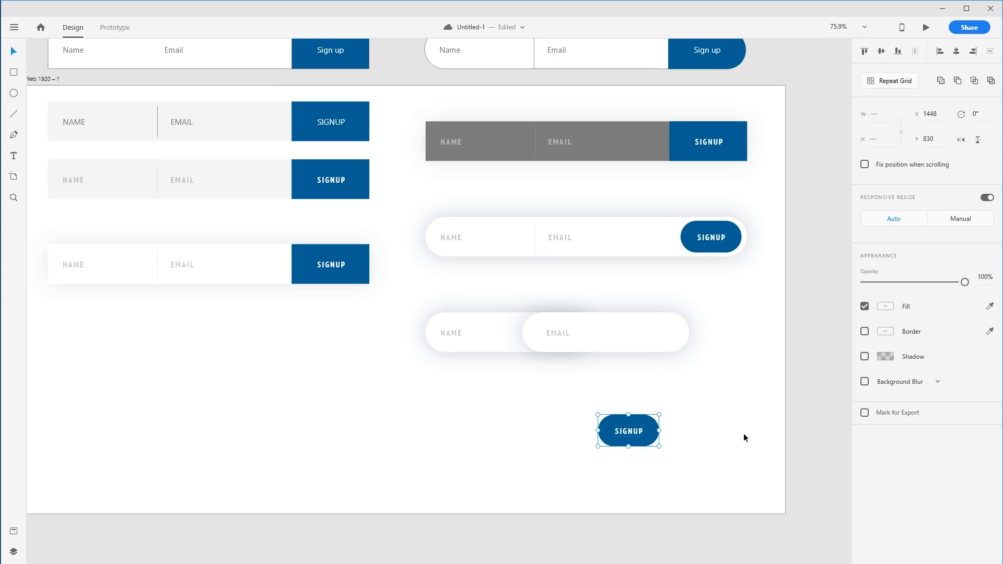
{"action": "left_click", "coordinate": [503, 344]}
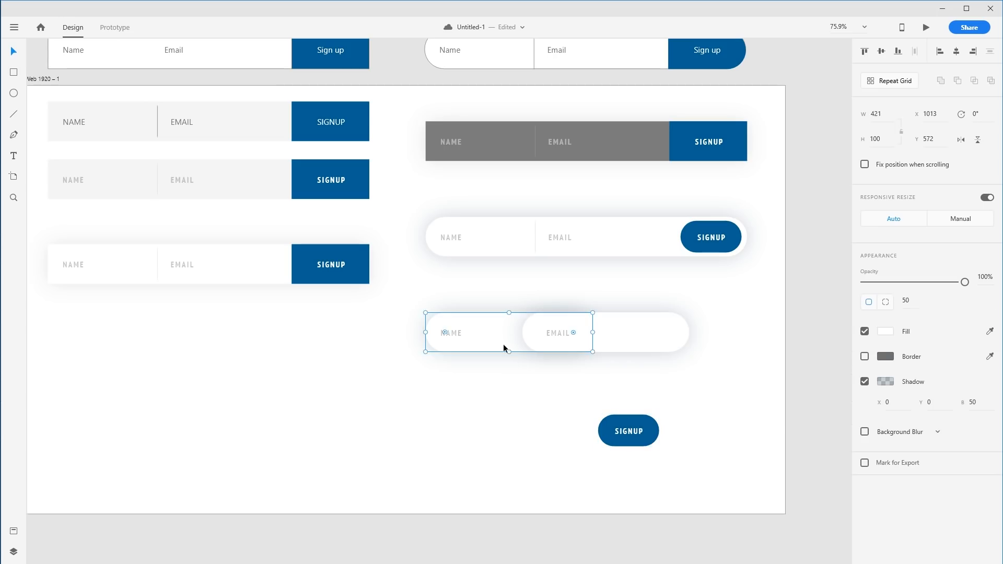
{"action": "left_click", "coordinate": [684, 342]}
{"action": "left_click", "coordinate": [487, 340]}
{"action": "left_click", "coordinate": [666, 340]}
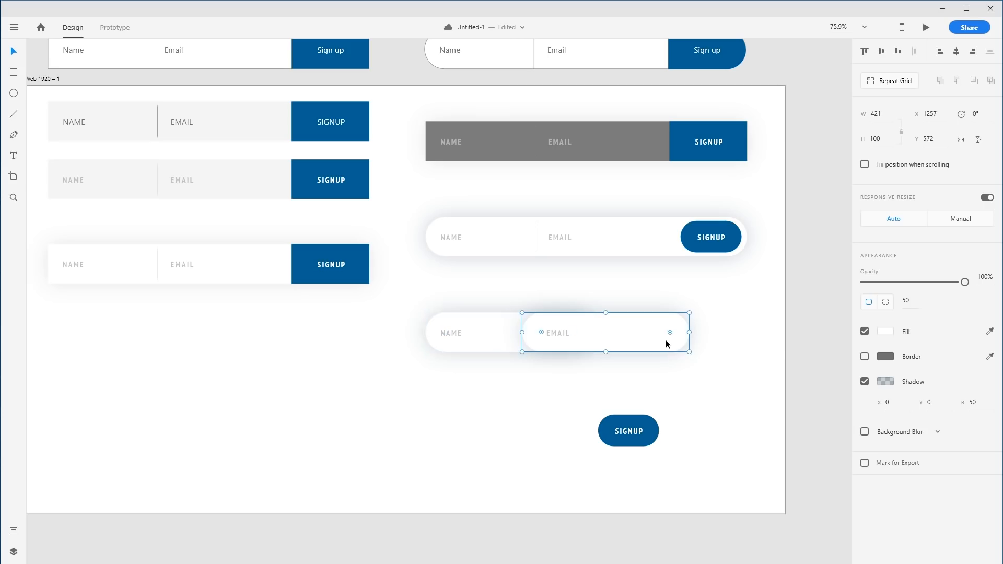
{"action": "left_click", "coordinate": [483, 339]}
{"action": "left_click", "coordinate": [461, 396]}
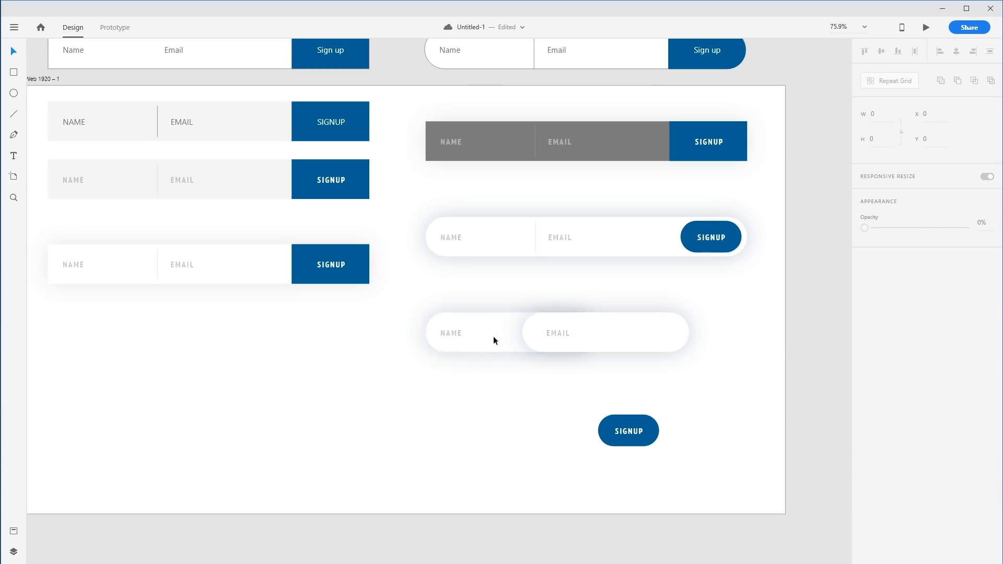
Step: Shorten the lowest form's NAME field to a width of 356 and position the EMAIL field over its end at X 1278
{"action": "left_click_drag", "start_coordinate": [600, 340], "coordinate": [566, 332]}
{"action": "left_click", "coordinate": [678, 417]}
{"action": "left_click", "coordinate": [506, 333]}
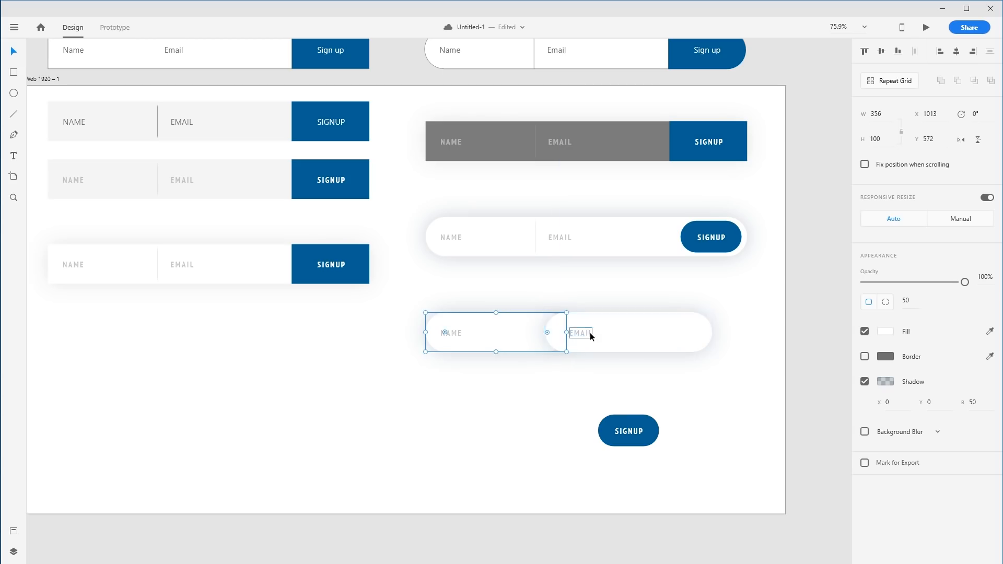
{"action": "left_click", "coordinate": [606, 340]}
{"action": "left_click_drag", "start_coordinate": [630, 340], "coordinate": [615, 340]}
{"action": "left_click", "coordinate": [575, 390]}
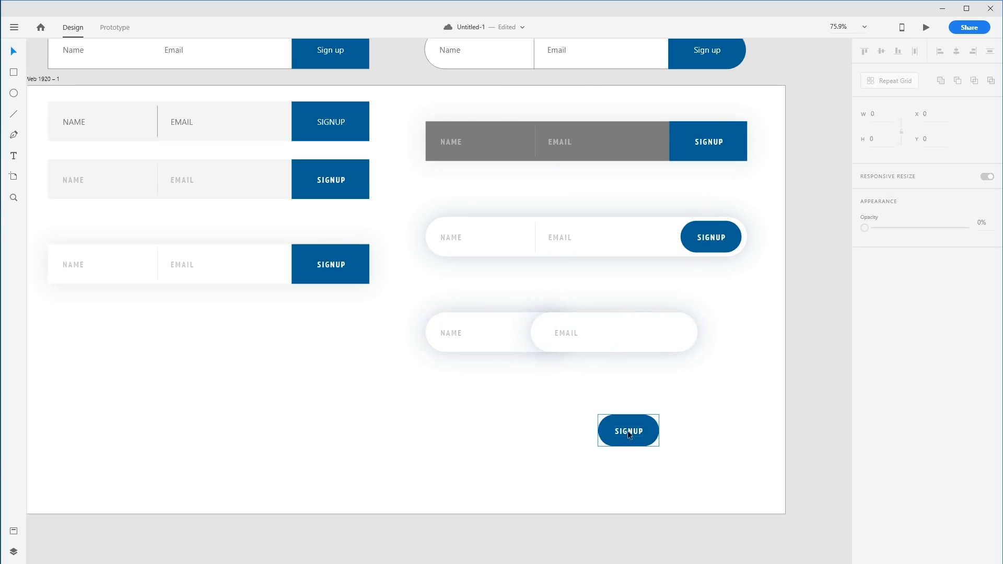
Step: Place the SIGNUP button over the outer end of the EMAIL field, vertically centred, at X 1608, Y 582
{"action": "left_click", "coordinate": [647, 434]}
{"action": "left_click_drag", "start_coordinate": [720, 416], "coordinate": [694, 334]}
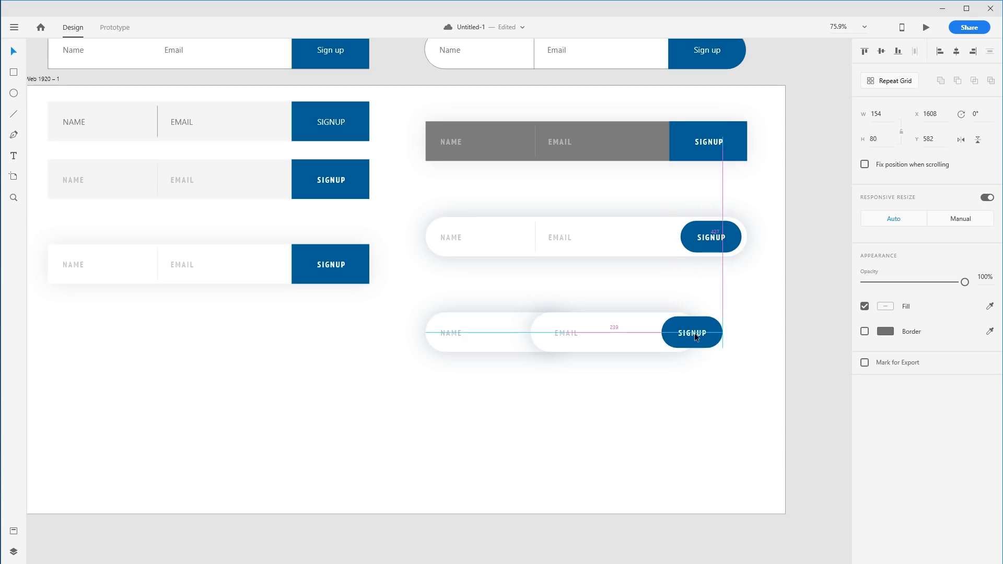
{"action": "left_click", "coordinate": [778, 427]}
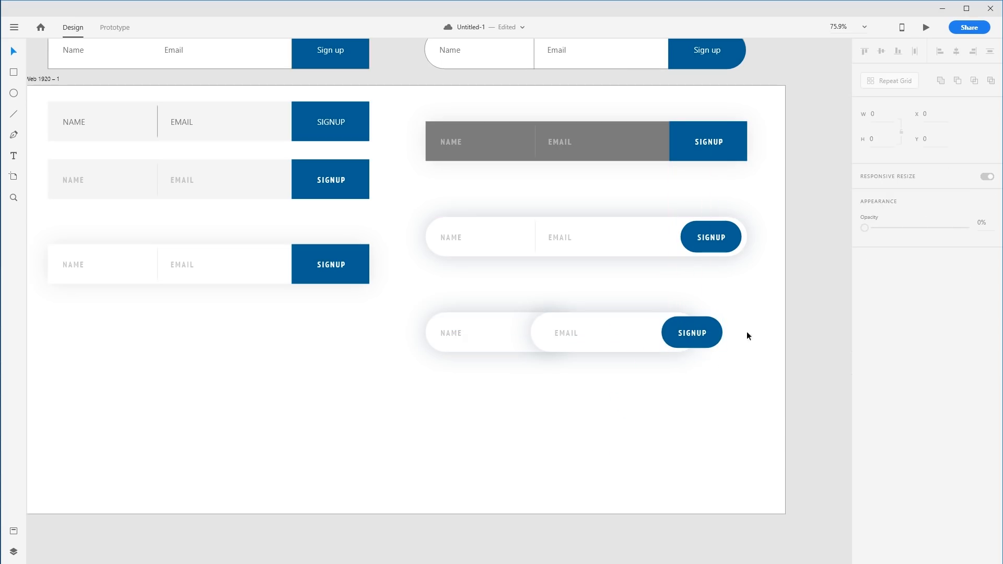
Step: Set the shadow blur of the lowest form's NAME field to 30
{"action": "left_click", "coordinate": [602, 335]}
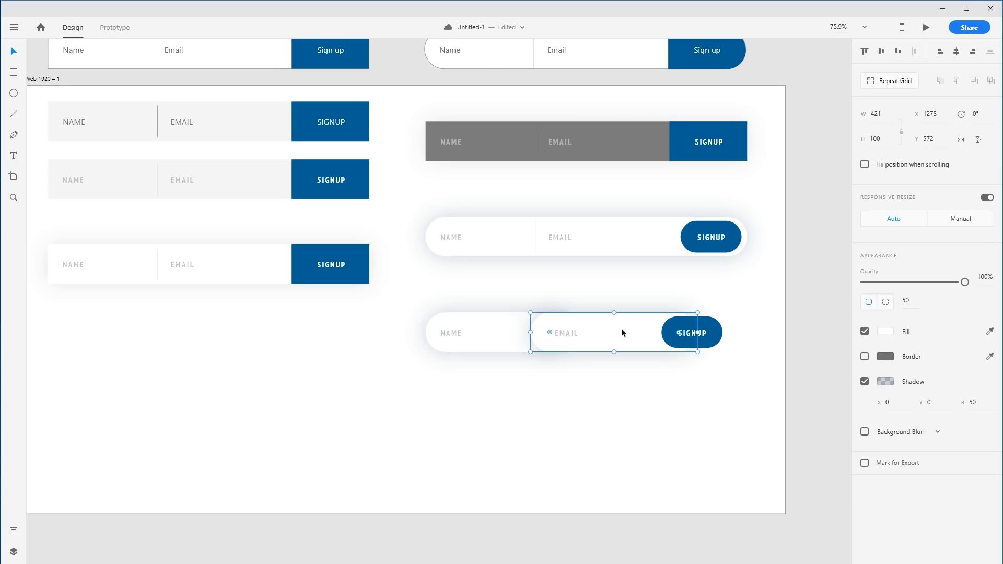
{"action": "left_click", "coordinate": [509, 324]}
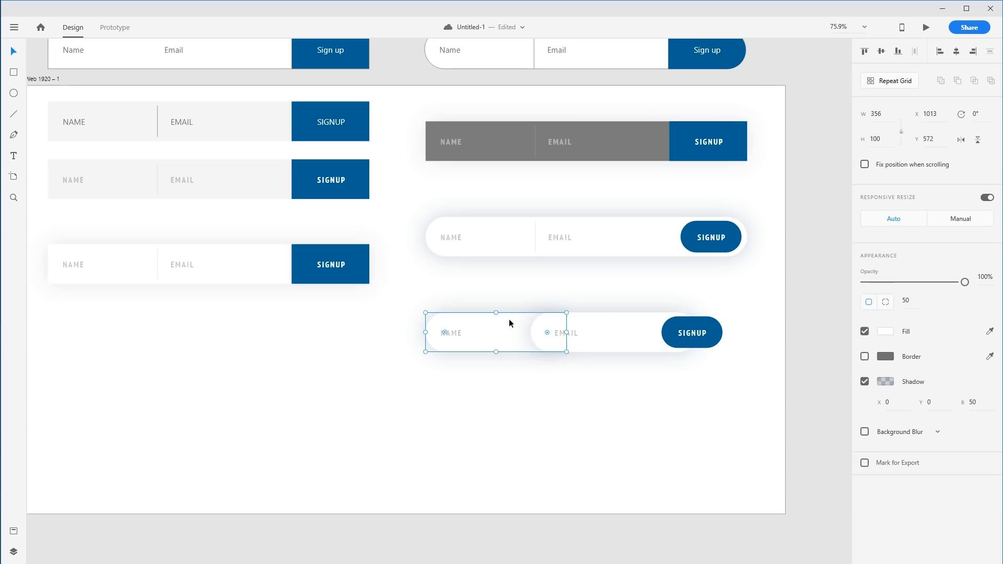
{"action": "left_click", "coordinate": [977, 401]}
{"action": "type", "text": "30"}
{"action": "key", "text": "Return"}
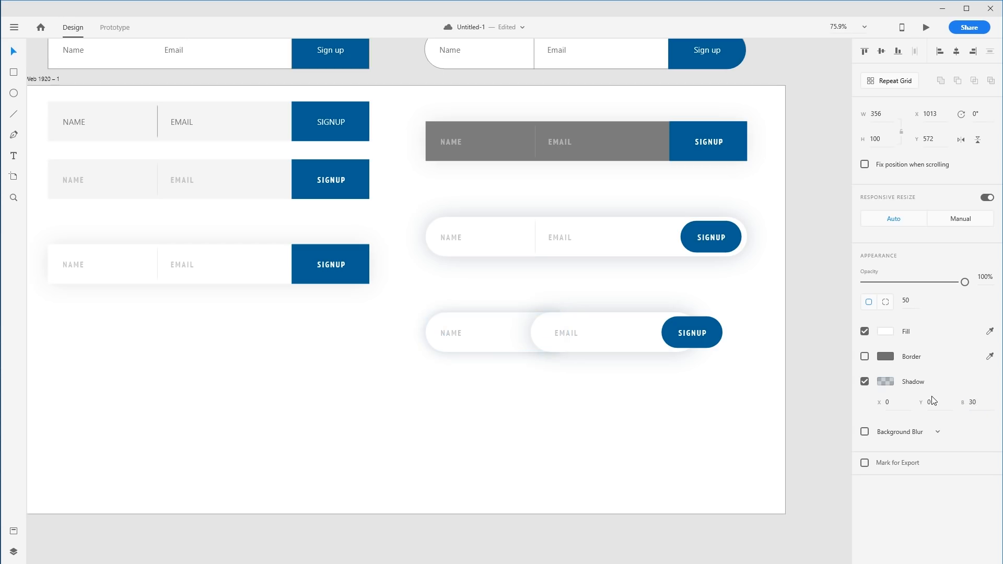
{"action": "left_click", "coordinate": [625, 329]}
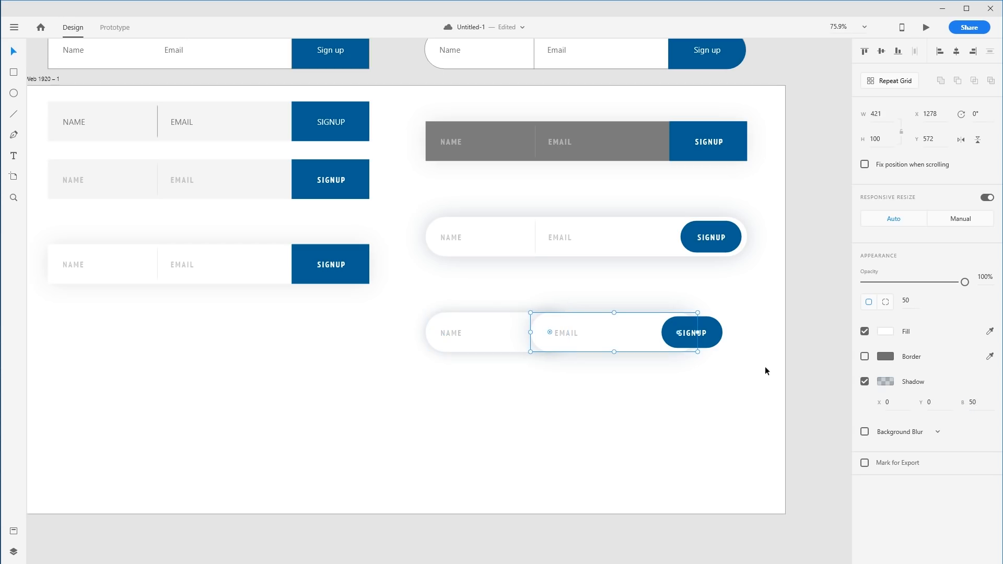
{"action": "left_click", "coordinate": [733, 378]}
{"action": "left_click", "coordinate": [628, 342]}
{"action": "left_click_drag", "start_coordinate": [697, 313], "coordinate": [707, 309]}
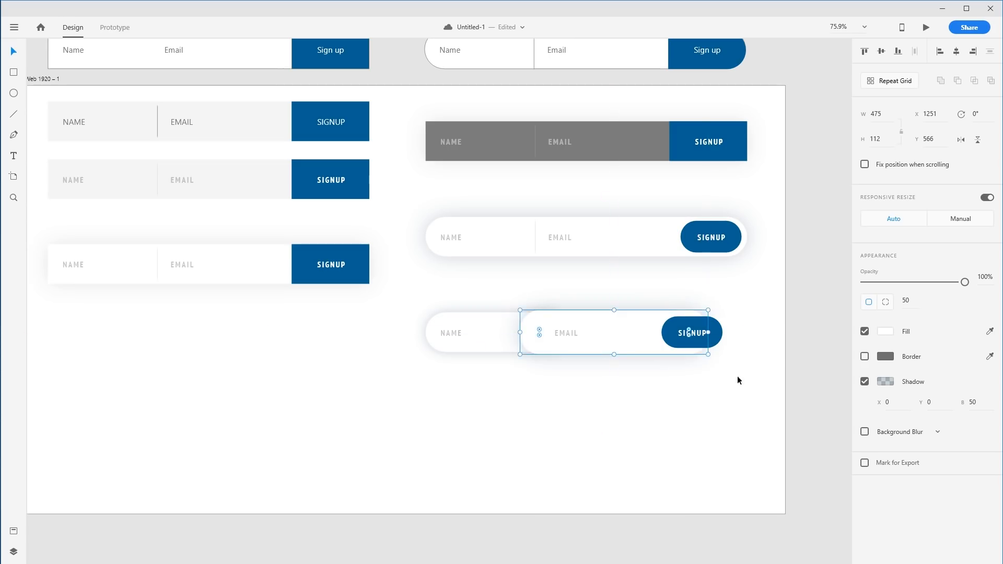
{"action": "left_click", "coordinate": [726, 427]}
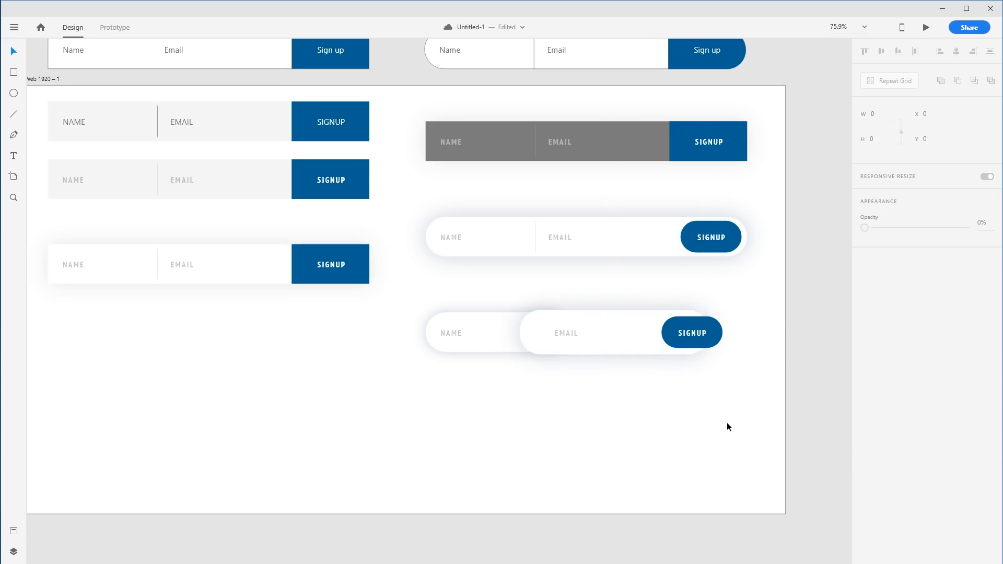
{"action": "key", "text": "ctrl+z"}
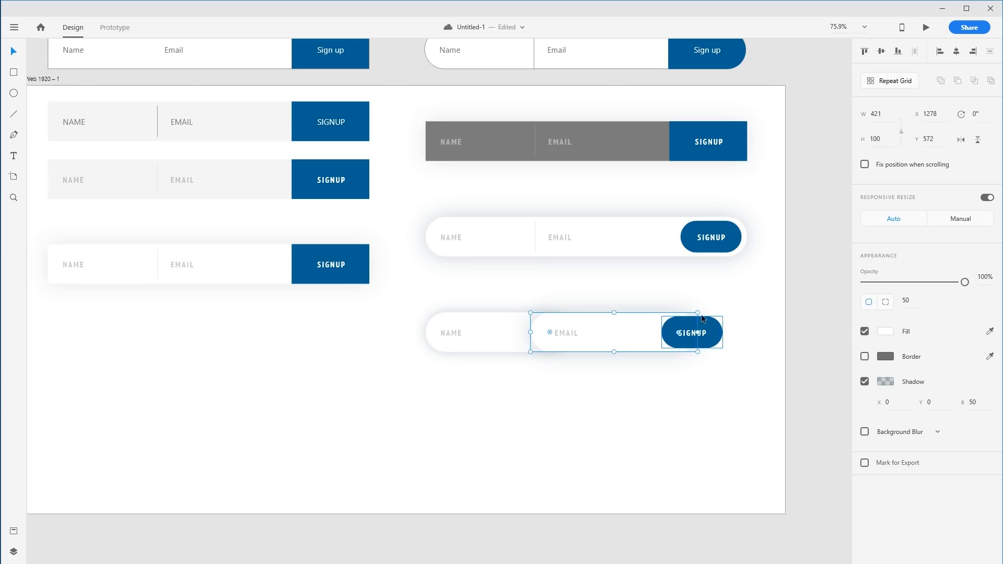
Step: Enlarge the lowest form's EMAIL field from its centre to 475 by 112 and round its corners to a radius of 56
{"action": "left_click_drag", "start_coordinate": [697, 311], "coordinate": [708, 310]}
{"action": "left_click_drag", "start_coordinate": [539, 332], "coordinate": [548, 339]}
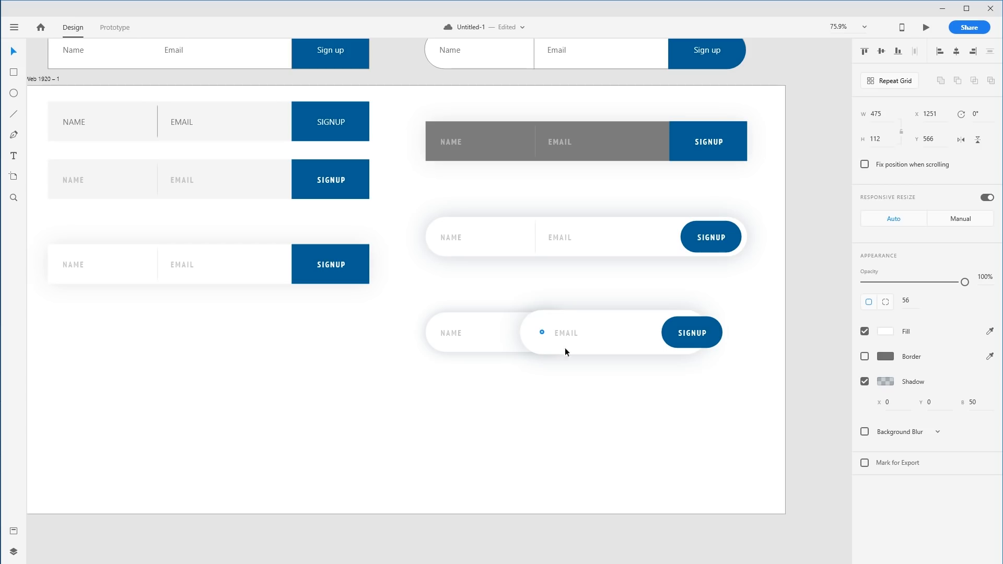
{"action": "left_click", "coordinate": [652, 420]}
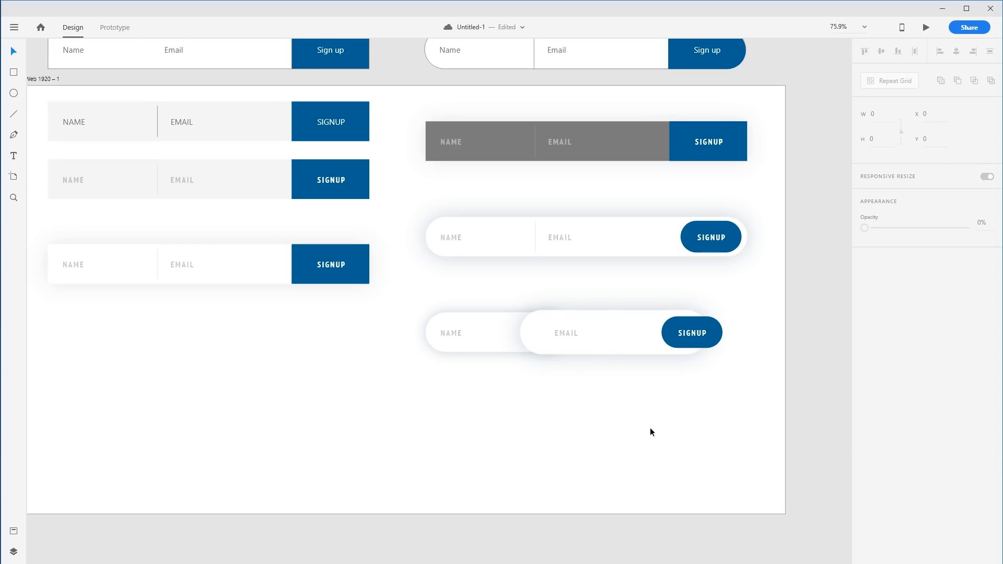
Step: Shift the lowest form's SIGNUP button slightly further out past the end of the EMAIL field
{"action": "left_click", "coordinate": [641, 328]}
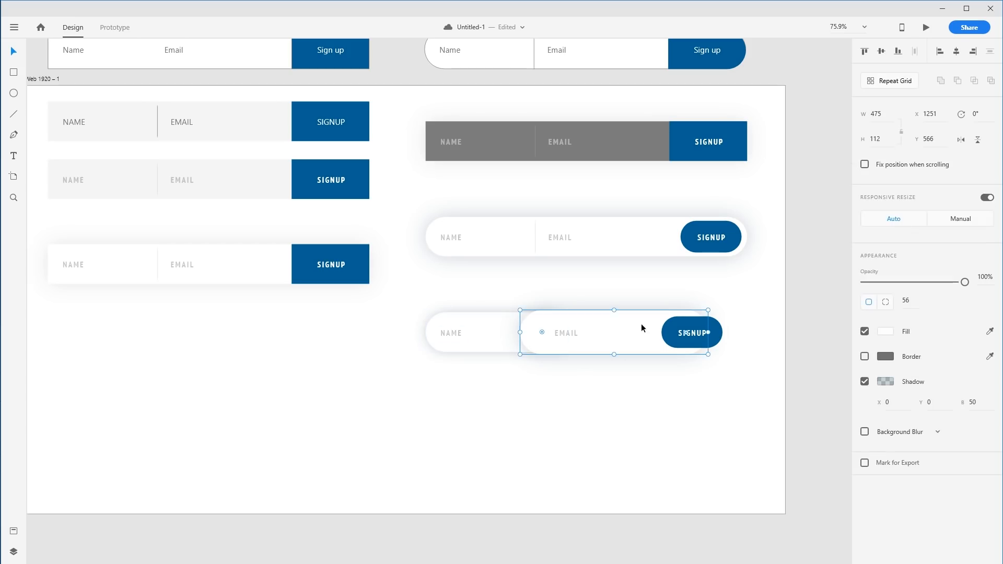
{"action": "left_click", "coordinate": [700, 337]}
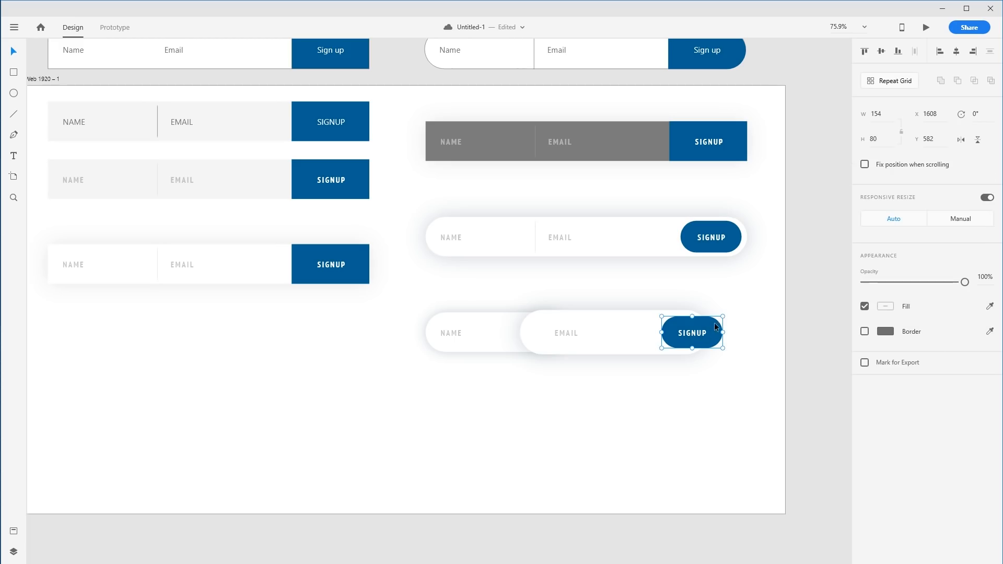
{"action": "left_click_drag", "start_coordinate": [715, 326], "coordinate": [724, 326]}
{"action": "left_click", "coordinate": [744, 406]}
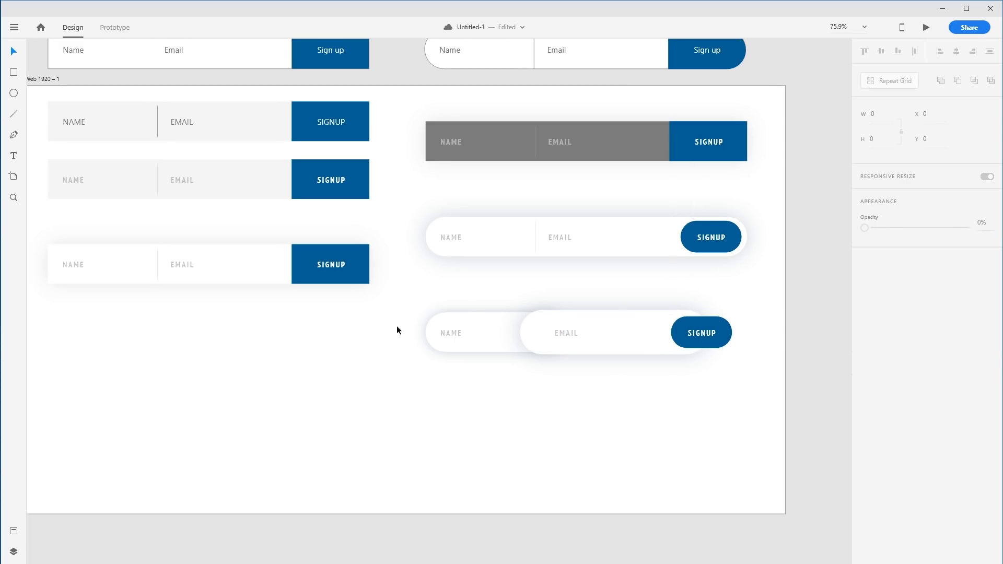
{"action": "left_click", "coordinate": [620, 324]}
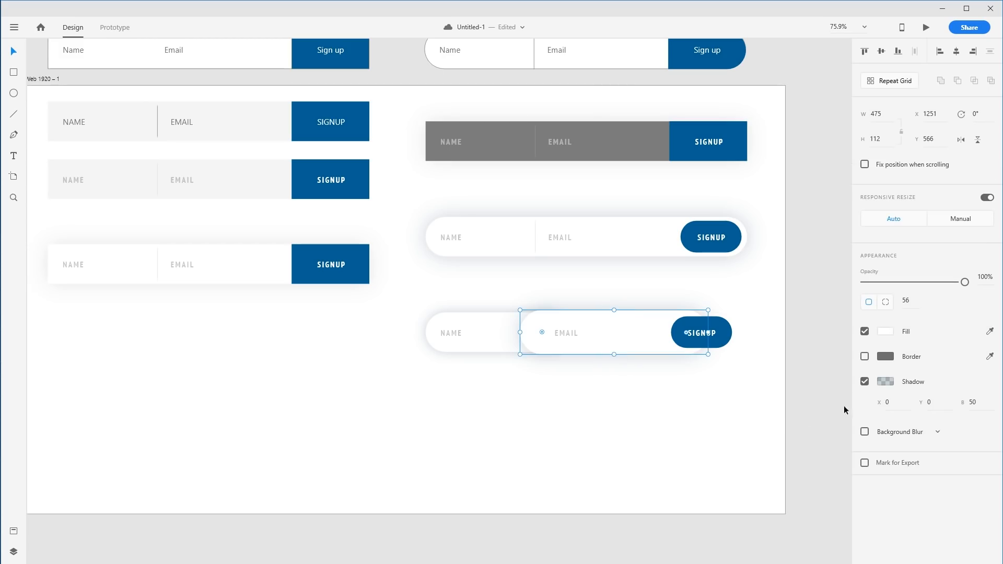
{"action": "left_click", "coordinate": [864, 382]}
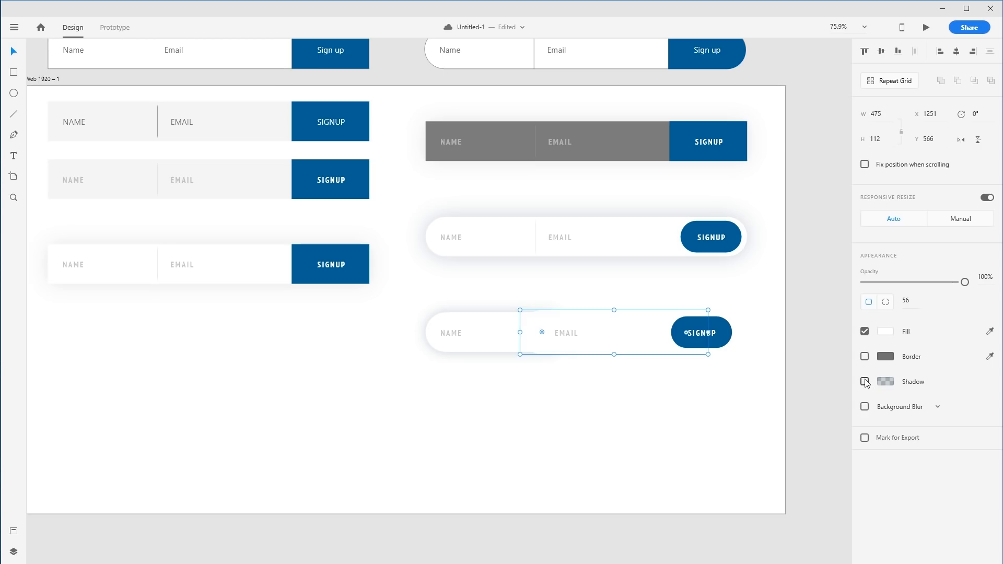
{"action": "left_click", "coordinate": [865, 381]}
{"action": "left_click", "coordinate": [669, 440]}
Step: Lower the shadow colour's opacity on both the NAME and EMAIL fields of the lowest form
{"action": "left_click", "coordinate": [629, 330]}
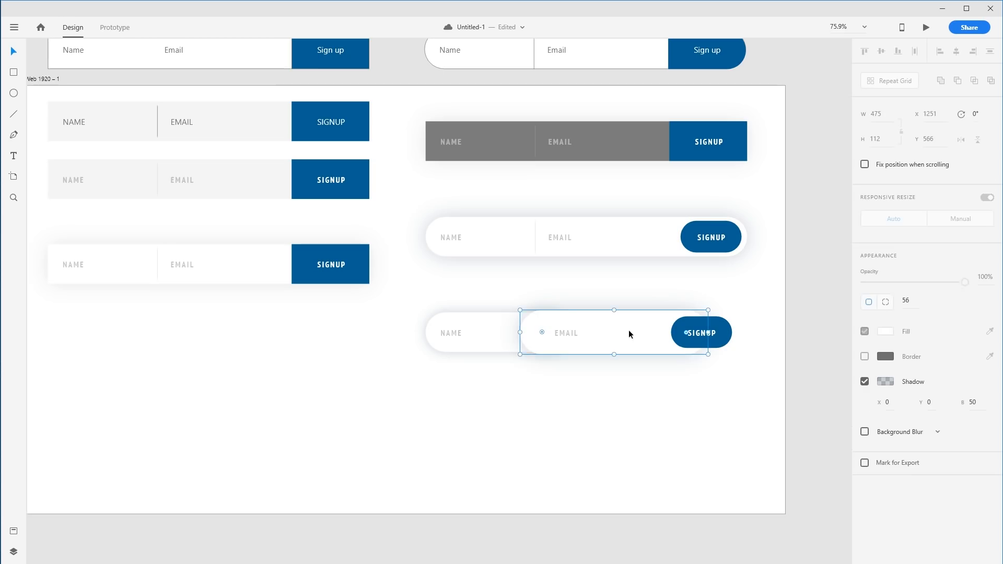
{"action": "left_click", "coordinate": [481, 343], "text": "shift"}
{"action": "left_click_drag", "start_coordinate": [964, 282], "coordinate": [907, 282]}
{"action": "key", "text": "ctrl+z"}
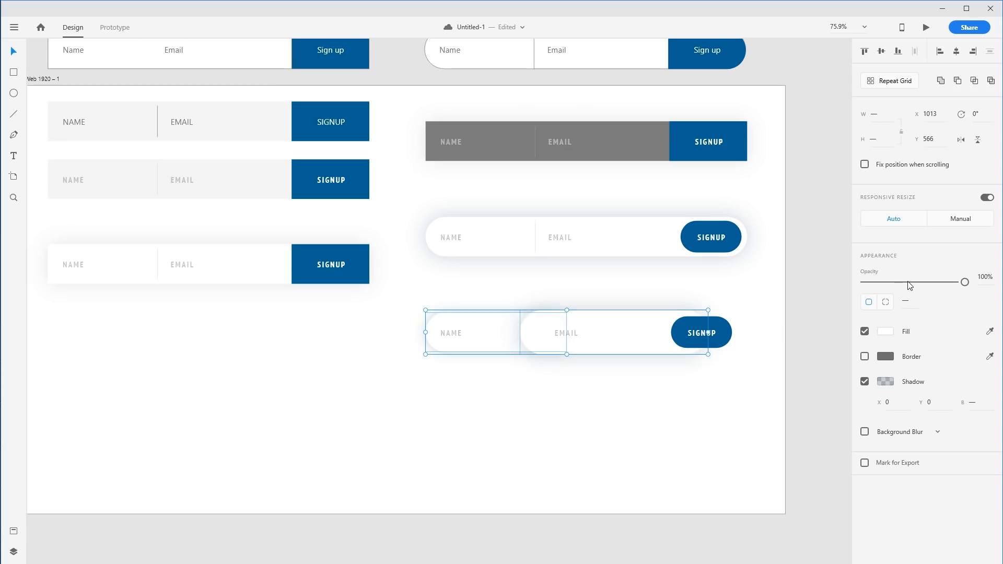
{"action": "left_click", "coordinate": [882, 382]}
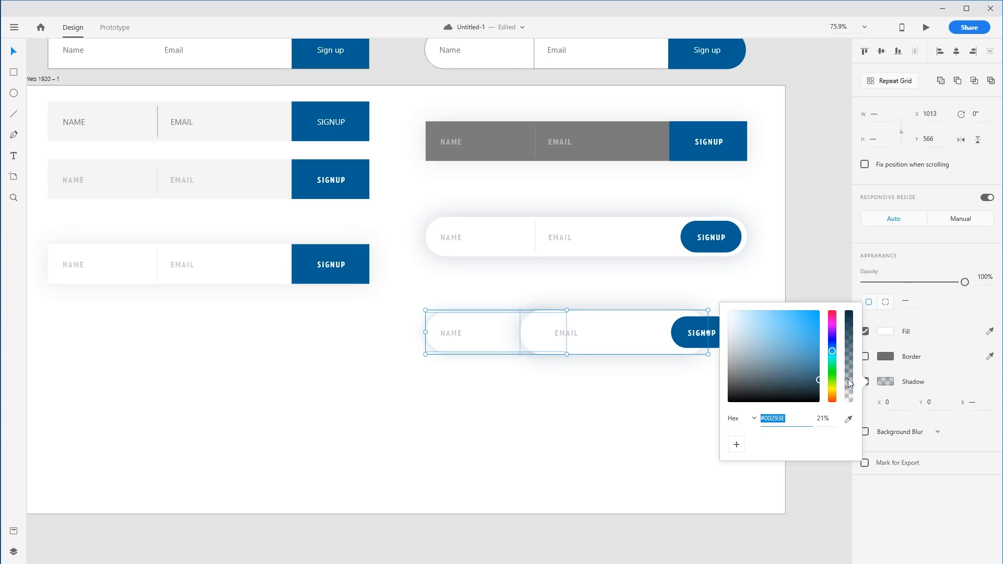
{"action": "left_click_drag", "start_coordinate": [848, 384], "coordinate": [848, 395]}
{"action": "left_click", "coordinate": [598, 434]}
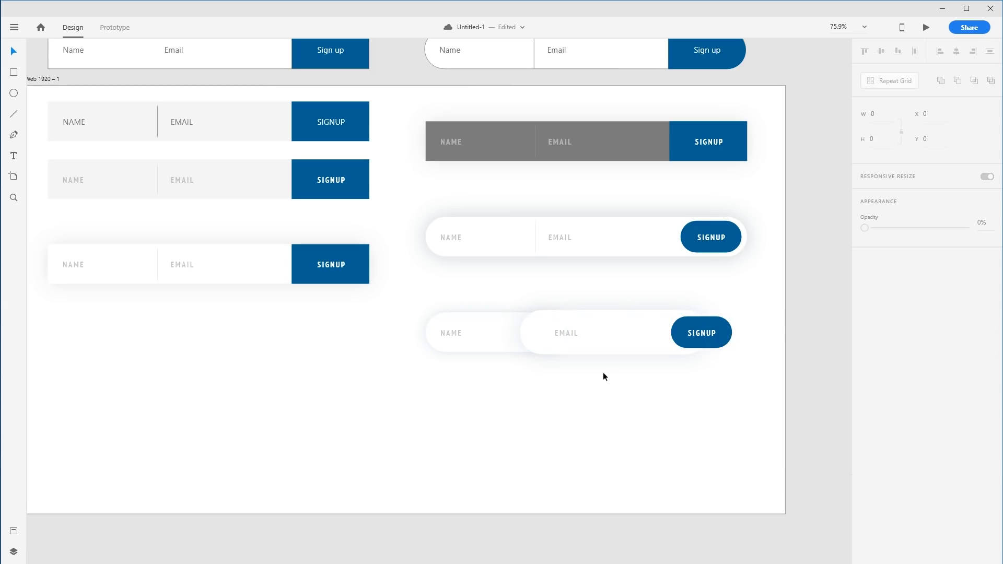
Step: Shift the lowest form's EMAIL field toward the SIGNUP button and place its EMAIL label close to the field's rounded start
{"action": "left_click", "coordinate": [538, 334]}
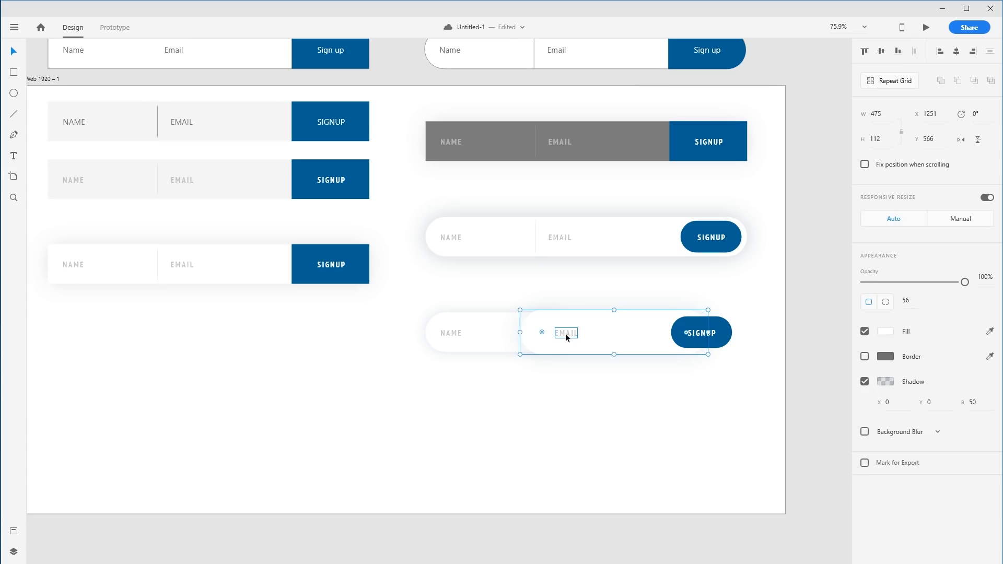
{"action": "left_click", "coordinate": [565, 333]}
{"action": "mouse_move", "coordinate": [565, 336]}
{"action": "left_mouse_down"}
{"action": "mouse_move", "coordinate": [546, 331]}
{"action": "mouse_move", "coordinate": [576, 344]}
{"action": "mouse_move", "coordinate": [557, 334]}
{"action": "mouse_move", "coordinate": [569, 337]}
{"action": "left_mouse_up"}
{"action": "left_click", "coordinate": [579, 345]}
{"action": "left_click", "coordinate": [551, 334], "text": "shift"}
{"action": "left_click", "coordinate": [690, 394]}
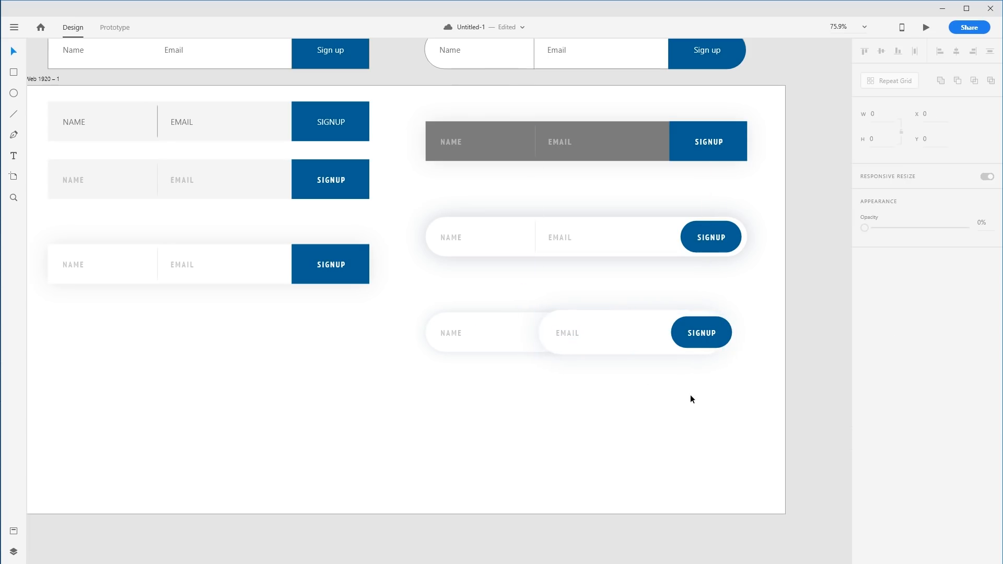
Step: Move the lowest SIGNUP button outward to X 1670, Y 584, in line with the outer edge of the forms above
{"action": "left_click", "coordinate": [713, 337]}
{"action": "left_click", "coordinate": [751, 390]}
{"action": "mouse_move", "coordinate": [706, 334]}
{"action": "left_mouse_down"}
{"action": "mouse_move", "coordinate": [585, 402]}
{"action": "mouse_move", "coordinate": [592, 394]}
{"action": "mouse_move", "coordinate": [517, 364]}
{"action": "mouse_move", "coordinate": [704, 348]}
{"action": "mouse_move", "coordinate": [719, 337]}
{"action": "left_mouse_up"}
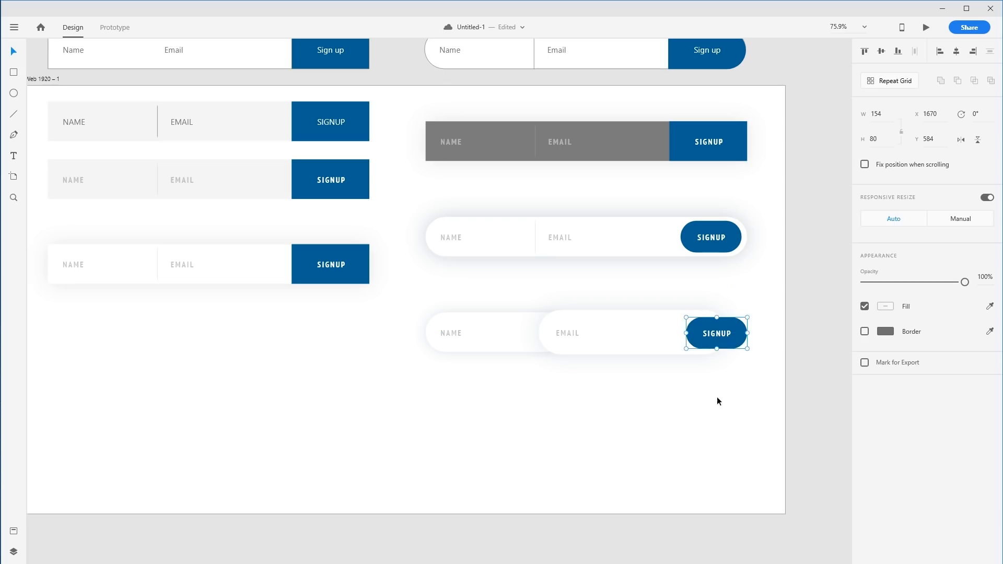
{"action": "left_click", "coordinate": [717, 397]}
Step: Add a shadow with a Y offset of 0 and a blur of 70 to the lowest form's SIGNUP button
{"action": "left_click", "coordinate": [743, 334]}
{"action": "left_click", "coordinate": [754, 333]}
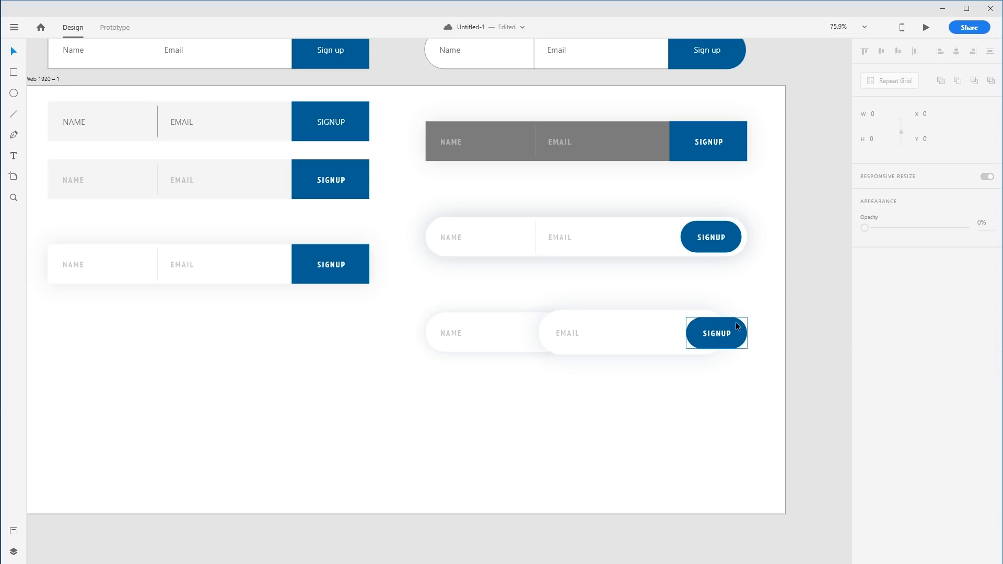
{"action": "left_click", "coordinate": [735, 322]}
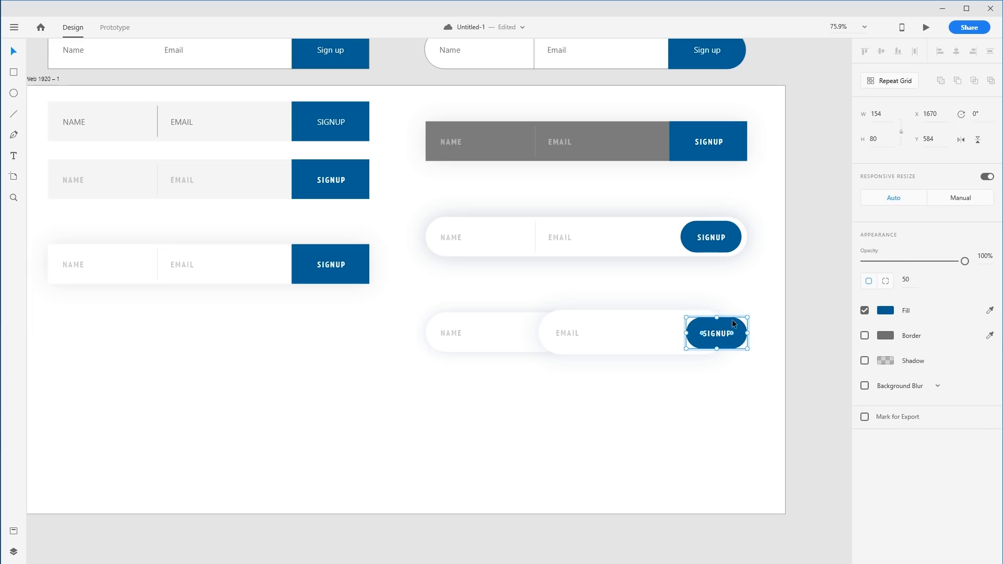
{"action": "left_click", "coordinate": [864, 361]}
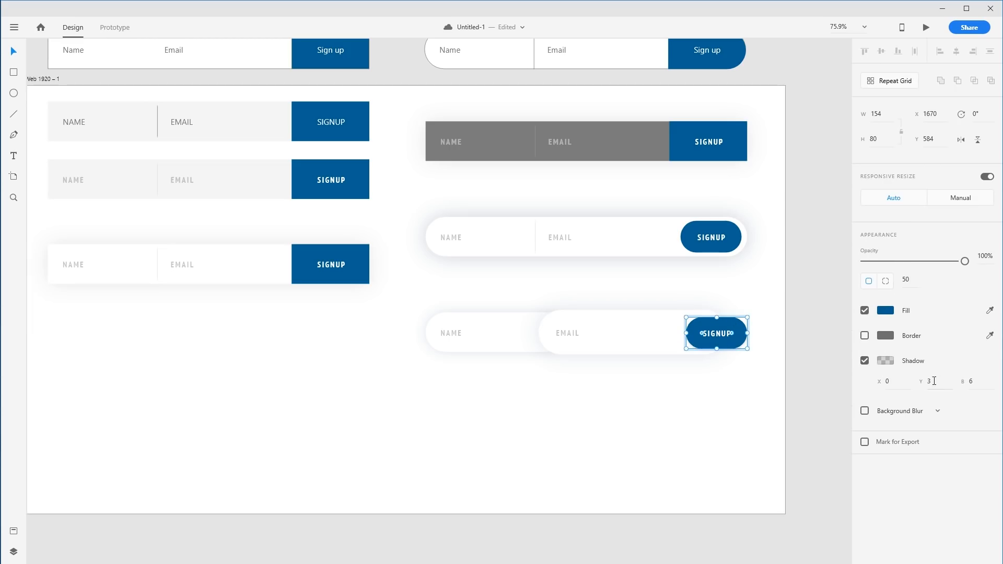
{"action": "left_click", "coordinate": [959, 382]}
{"action": "type", "text": "70"}
{"action": "key", "text": "Return"}
{"action": "left_click", "coordinate": [929, 381]}
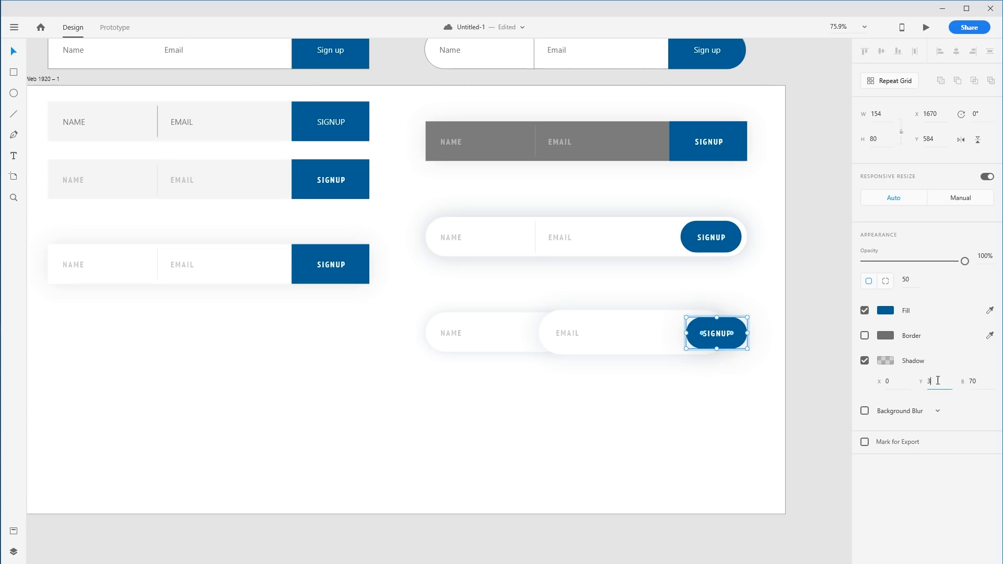
{"action": "type", "text": "0"}
{"action": "key", "text": "Return"}
Step: Try a black shadow at 56% opacity on the lowest SIGNUP button, and undo it
{"action": "left_click", "coordinate": [886, 360]}
{"action": "left_click_drag", "start_coordinate": [842, 366], "coordinate": [850, 330]}
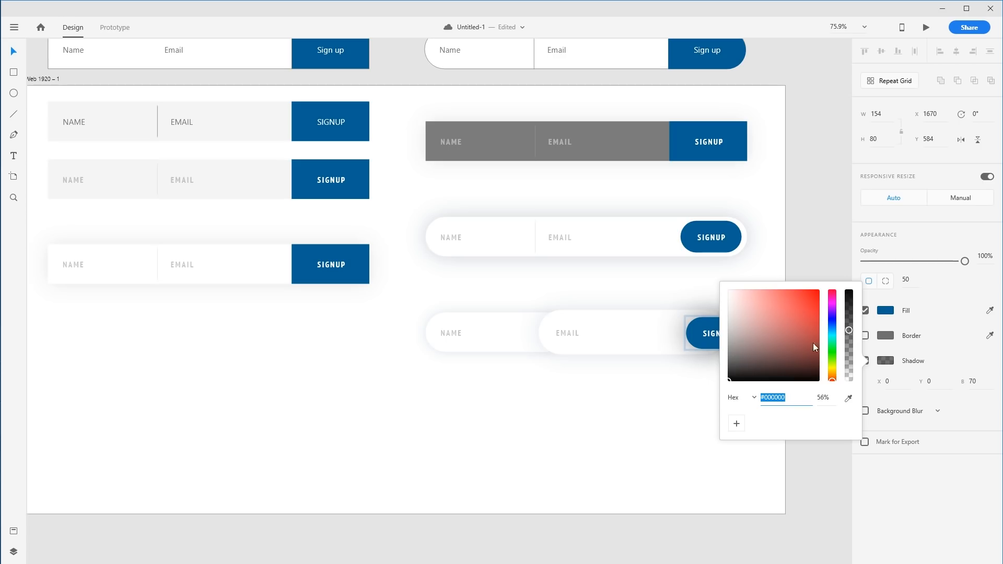
{"action": "left_click", "coordinate": [753, 445]}
{"action": "key", "text": "ctrl+z"}
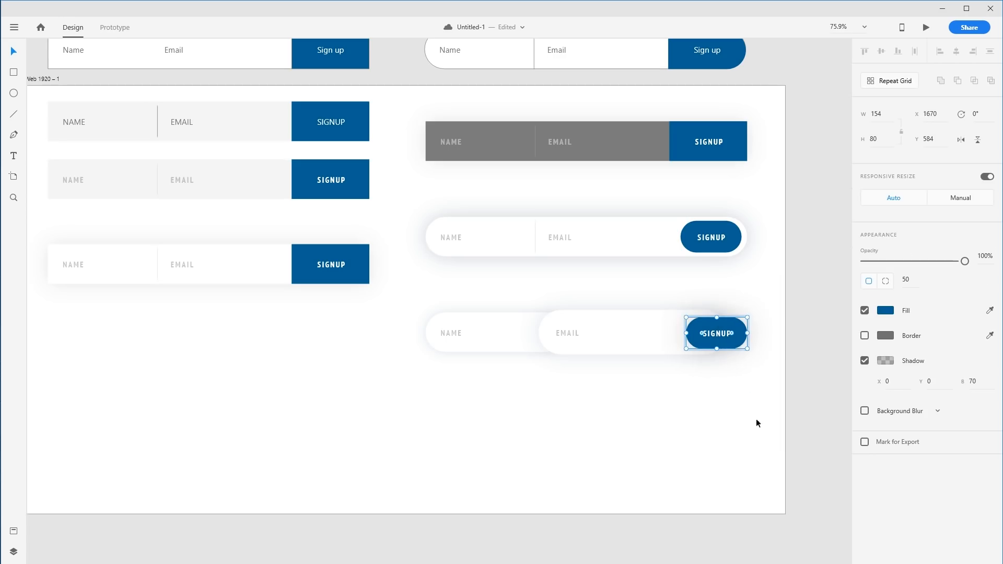
Step: Compare the shadow settings of the lowest form's EMAIL field and SIGNUP button
{"action": "left_click", "coordinate": [642, 337]}
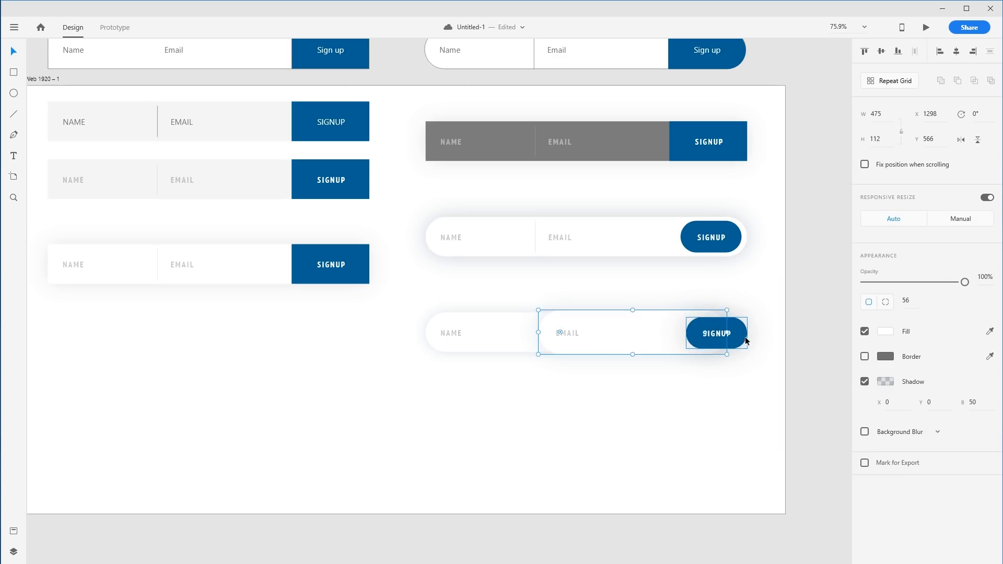
{"action": "left_click", "coordinate": [519, 329]}
{"action": "left_click", "coordinate": [744, 333]}
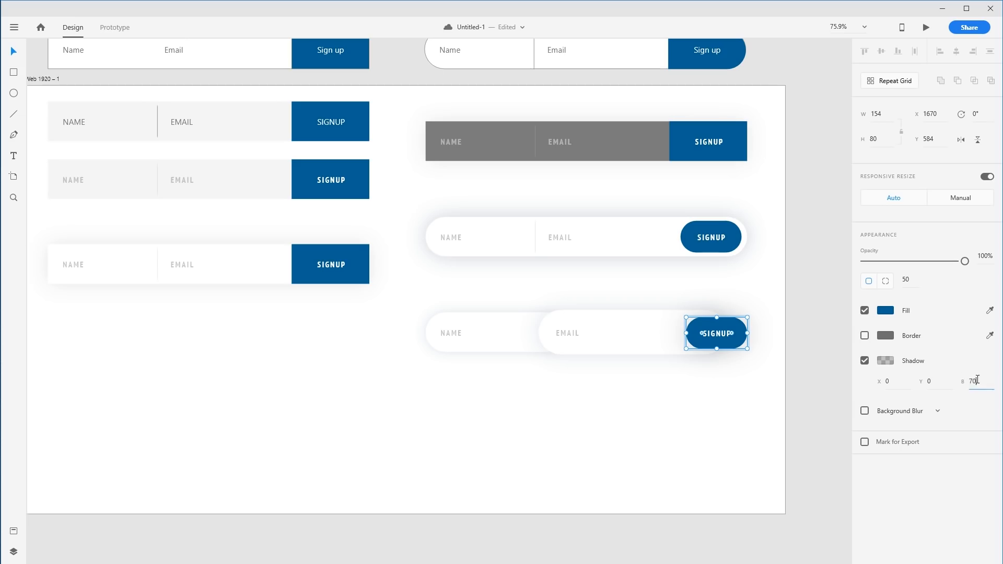
{"action": "left_click", "coordinate": [727, 394]}
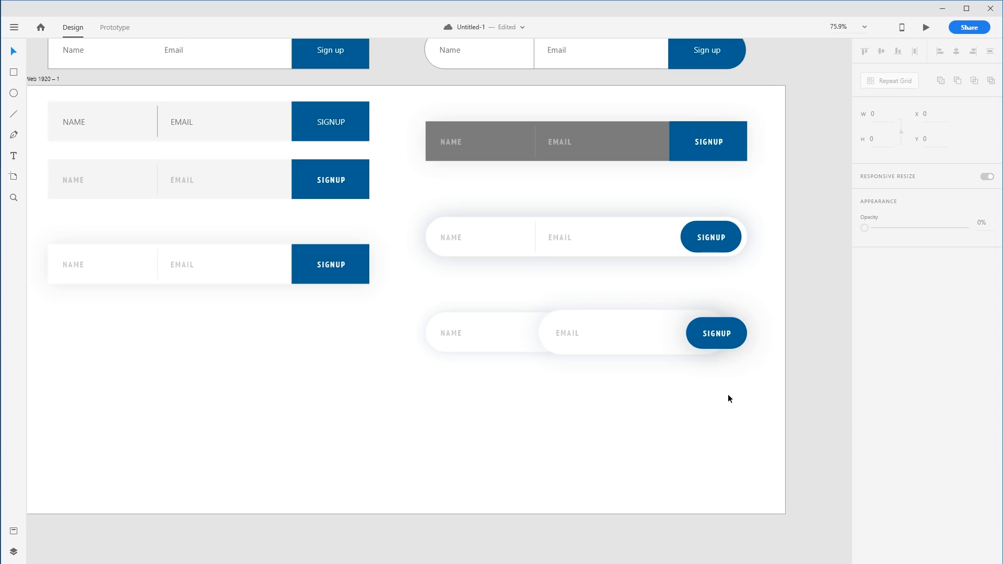
{"action": "left_click", "coordinate": [722, 335]}
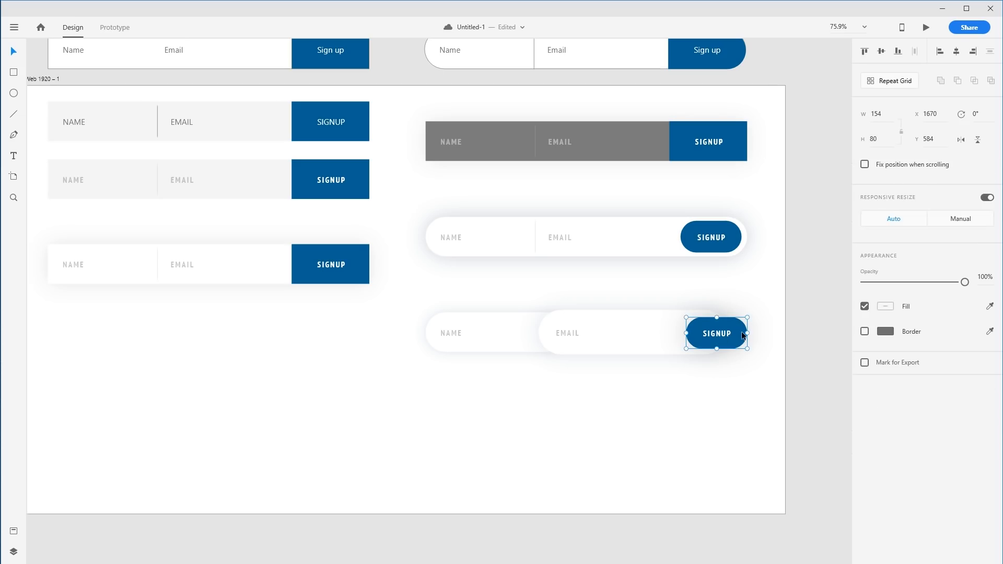
{"action": "left_click", "coordinate": [629, 328]}
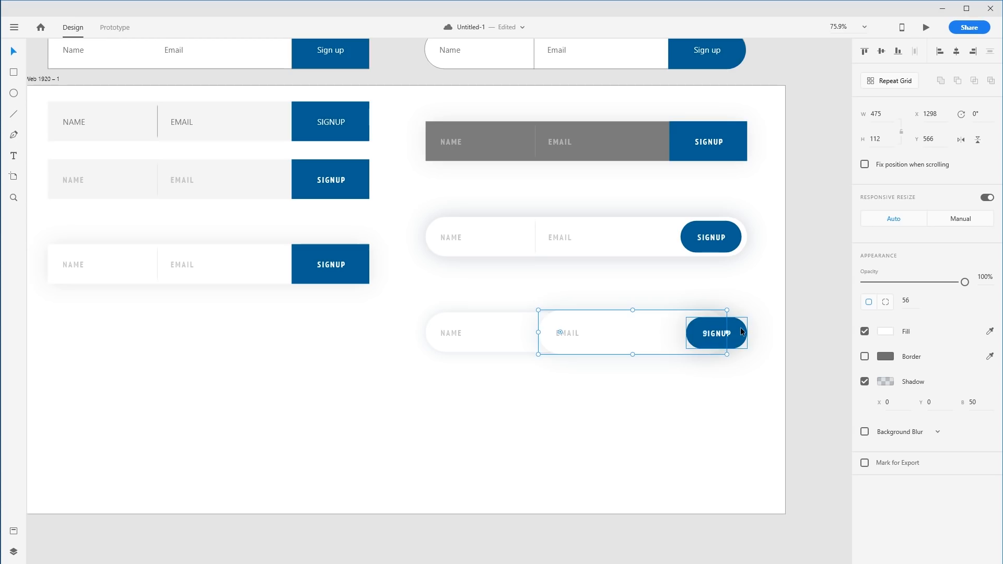
{"action": "left_click", "coordinate": [885, 381]}
{"action": "left_click", "coordinate": [641, 453]}
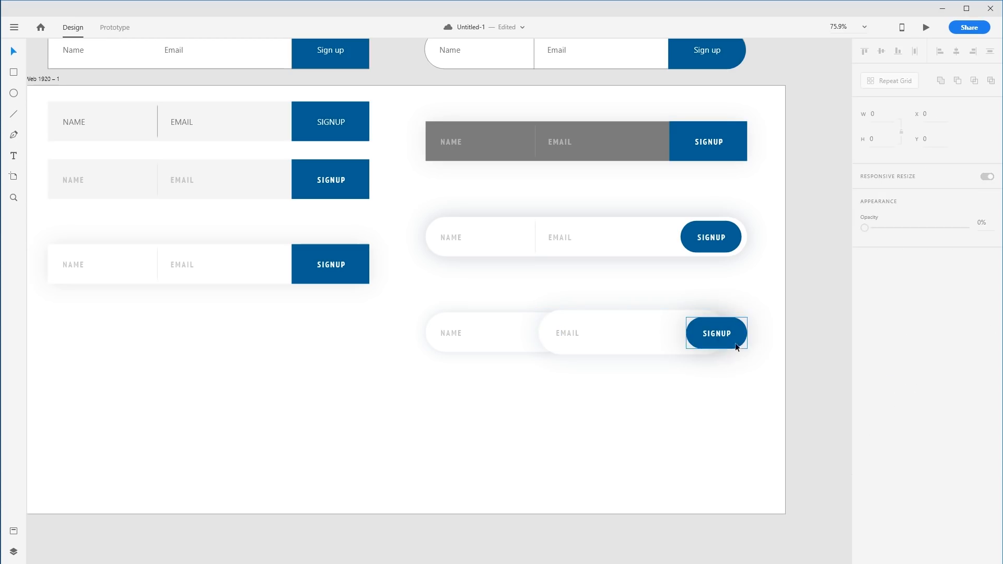
Step: Try raising the lowest SIGNUP button's shadow opacity to 59%, and undo that change
{"action": "left_click", "coordinate": [739, 338]}
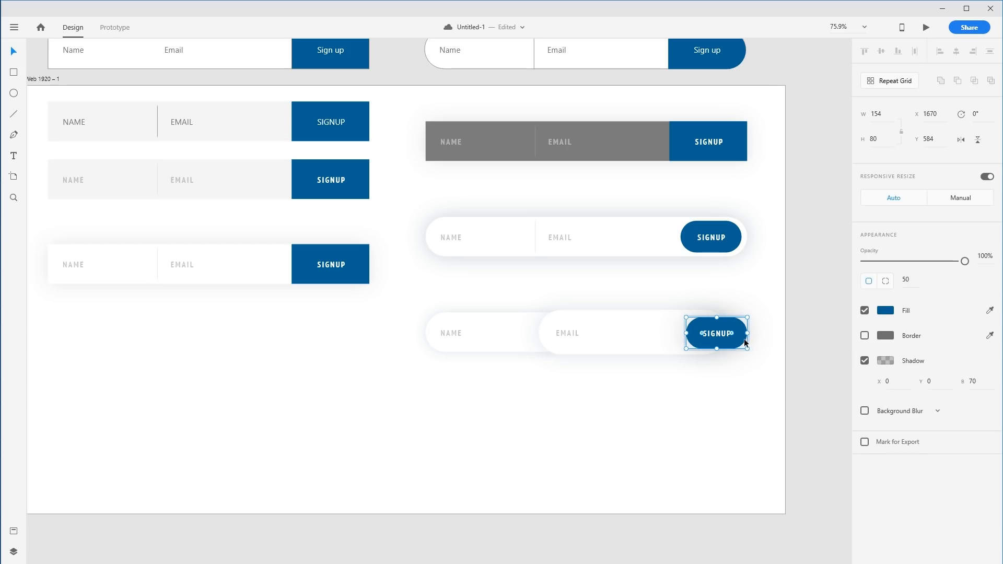
{"action": "left_click", "coordinate": [891, 361]}
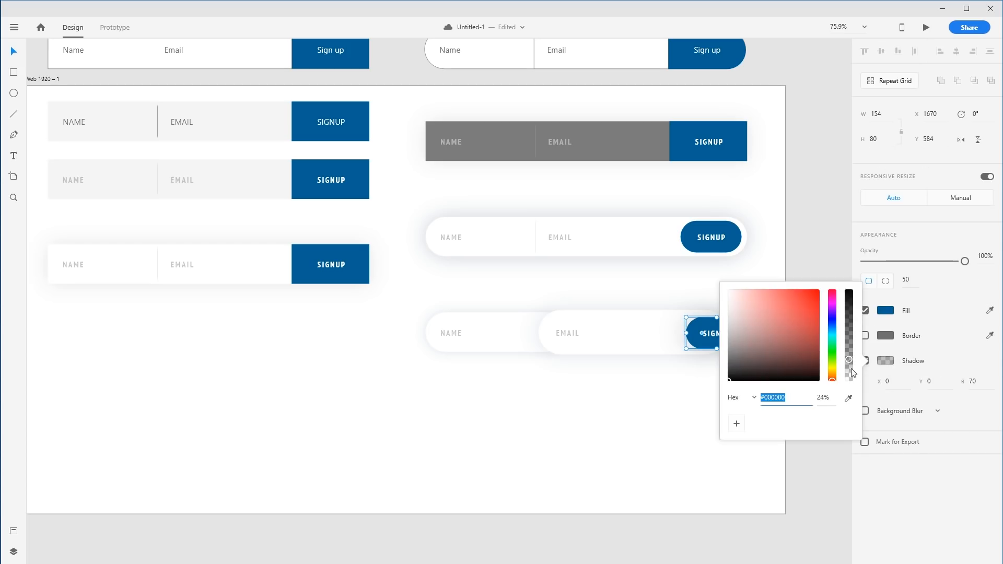
{"action": "left_click_drag", "start_coordinate": [849, 369], "coordinate": [848, 327]}
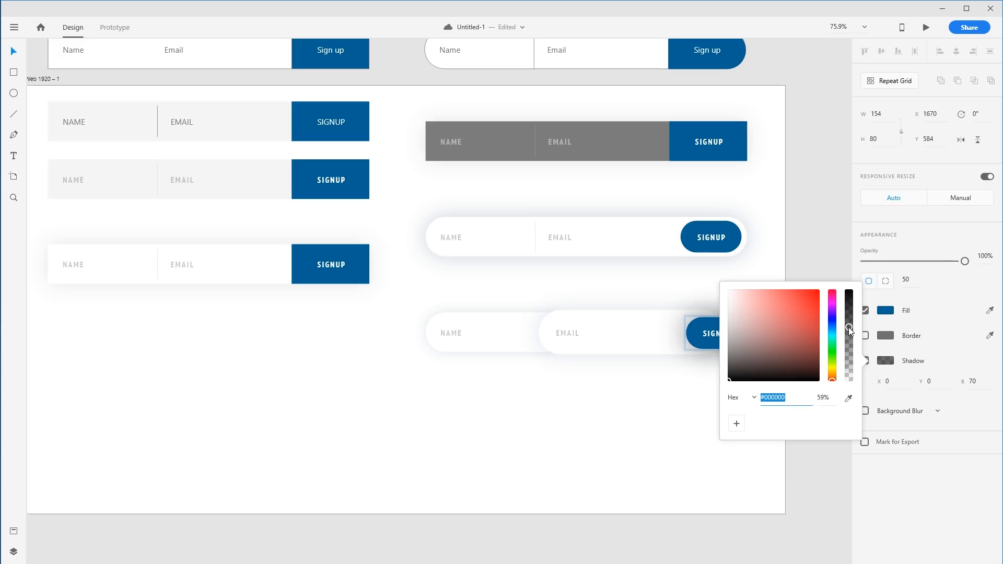
{"action": "left_click", "coordinate": [609, 418]}
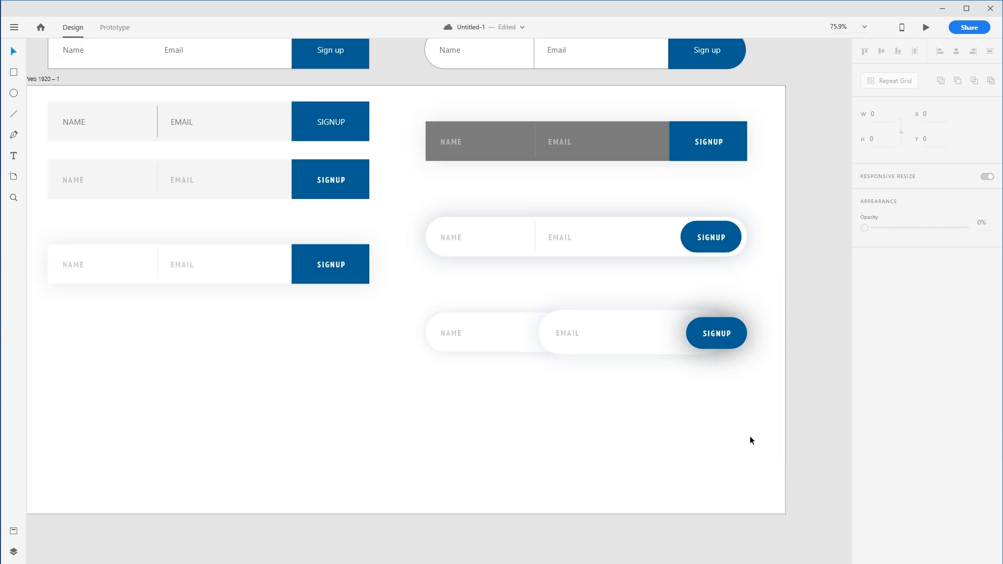
{"action": "key", "text": "ctrl+z"}
{"action": "left_click", "coordinate": [640, 412]}
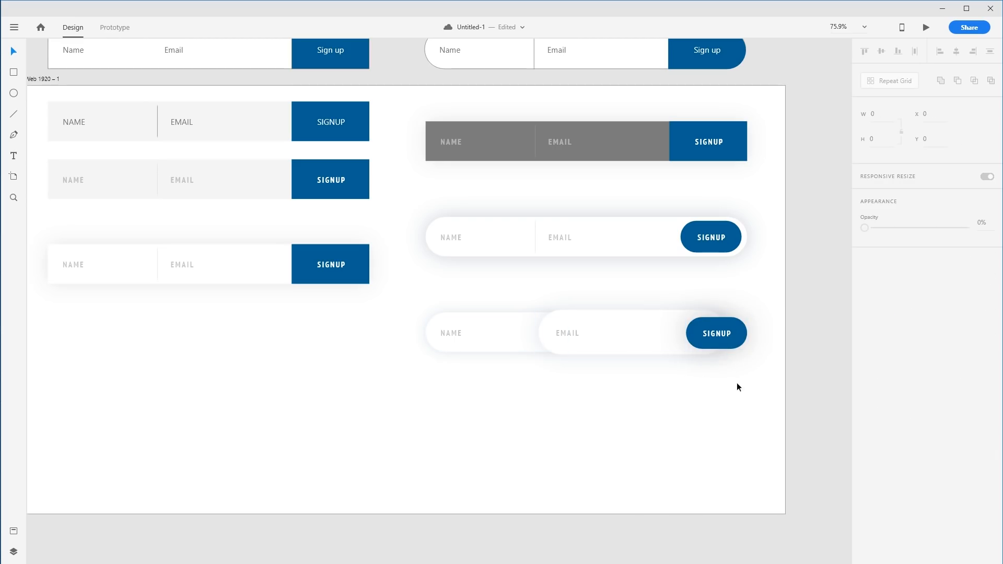
Step: Duplicate the overlapping rounded form directly below itself and resize the copy's EMAIL field to 425 × 100
{"action": "left_click_drag", "start_coordinate": [752, 410], "coordinate": [446, 393]}
{"action": "left_click", "coordinate": [619, 398]}
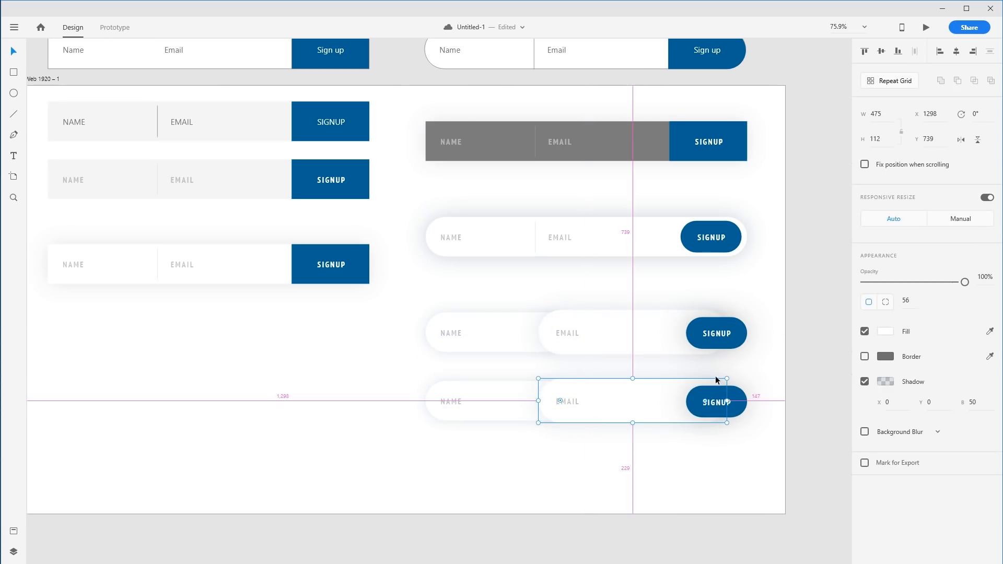
{"action": "left_click_drag", "start_coordinate": [726, 377], "coordinate": [716, 381], "text": "alt"}
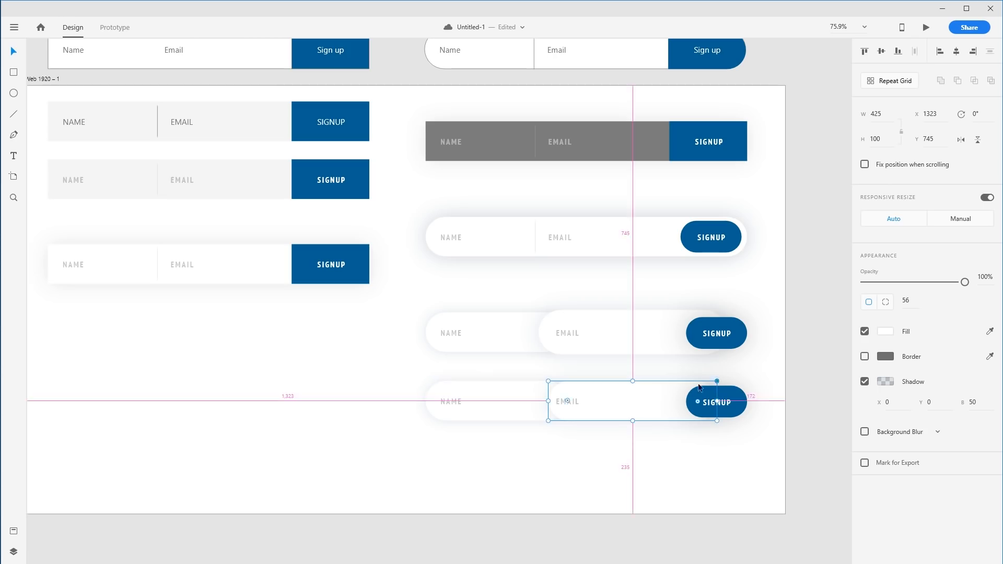
Step: Move the copied form's EMAIL field and label toward the NAME label, with the field at X 1290
{"action": "left_click_drag", "start_coordinate": [616, 402], "coordinate": [558, 402]}
{"action": "left_click", "coordinate": [604, 453]}
{"action": "left_click", "coordinate": [584, 370]}
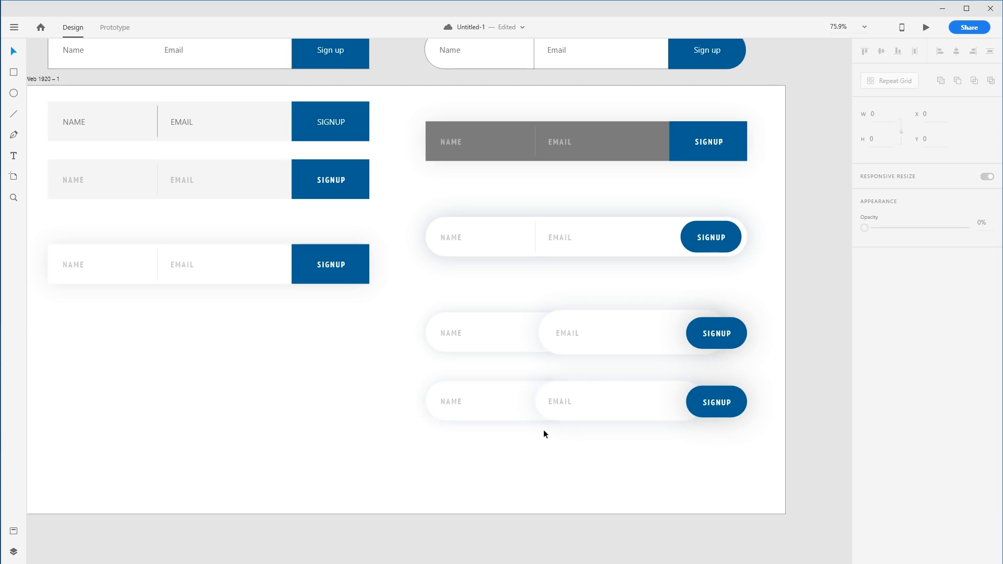
{"action": "left_click", "coordinate": [431, 399]}
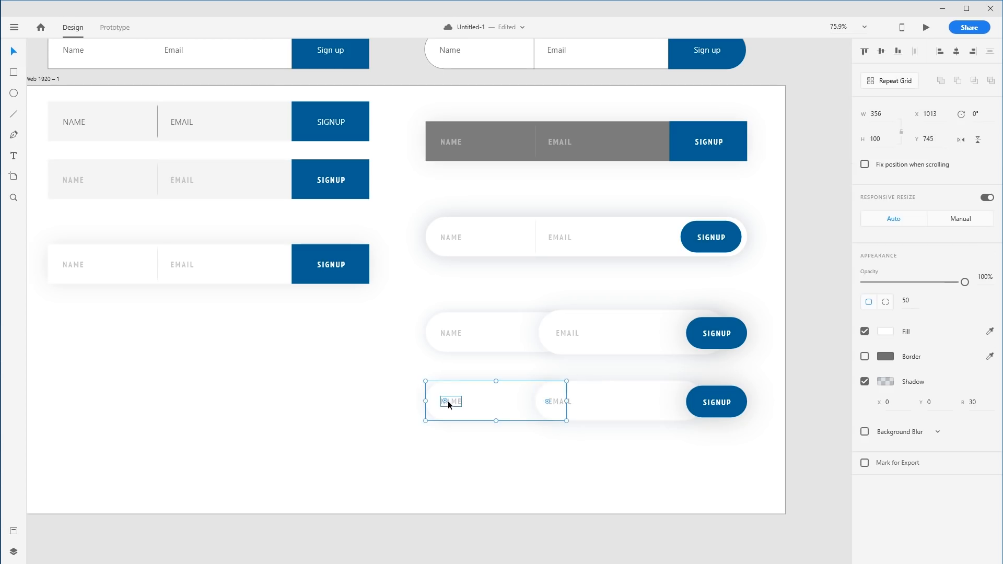
{"action": "left_click", "coordinate": [545, 391]}
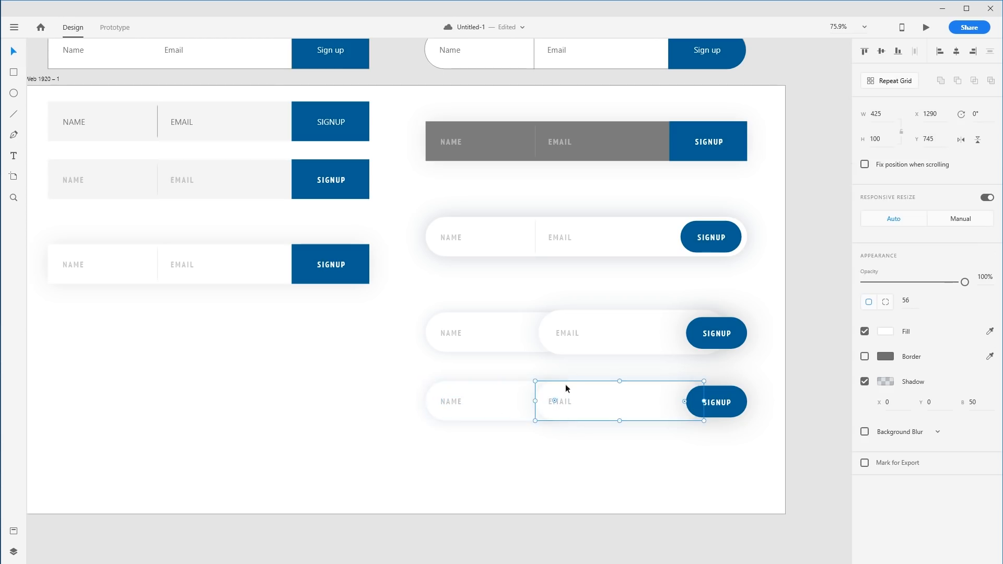
{"action": "left_click", "coordinate": [694, 479]}
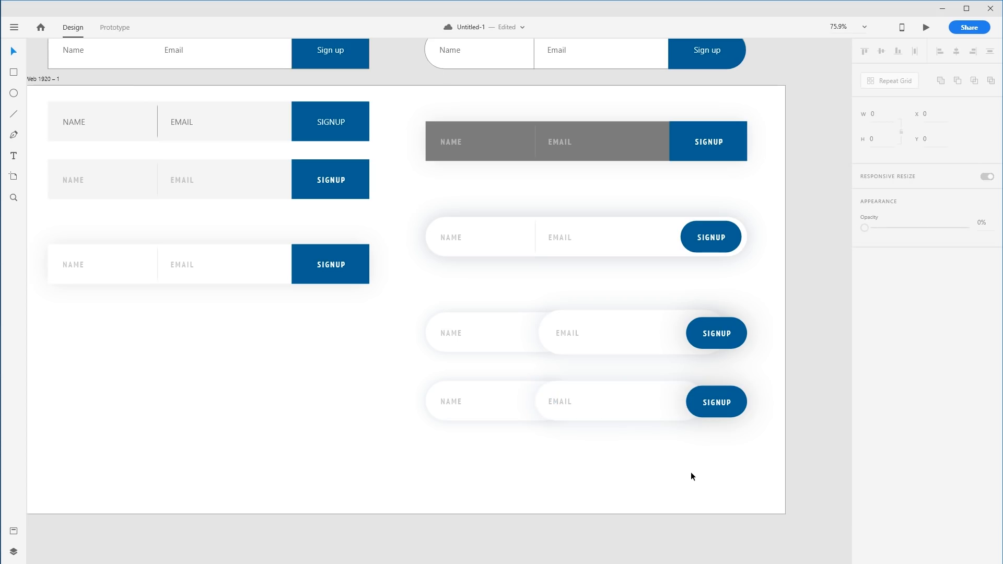
Step: Move the copied form's SIGNUP button inward over the end of its EMAIL field, to X 1619
{"action": "left_click", "coordinate": [720, 406]}
{"action": "left_click_drag", "start_coordinate": [727, 405], "coordinate": [704, 402]}
{"action": "left_click", "coordinate": [731, 446]}
{"action": "left_click", "coordinate": [730, 455]}
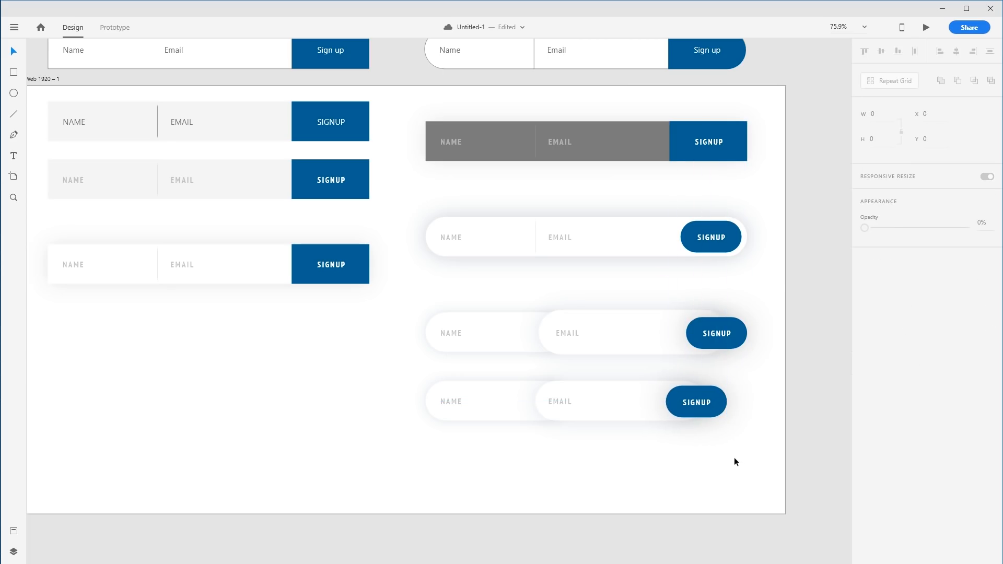
Step: Shorten the copied form's NAME field to a width of 310
{"action": "left_click", "coordinate": [521, 410]}
{"action": "left_click_drag", "start_coordinate": [563, 402], "coordinate": [547, 401]}
{"action": "left_click", "coordinate": [618, 466]}
Step: Move the copied form's EMAIL field and label down below the NAME row and widen the NAME field to 418
{"action": "left_click_drag", "start_coordinate": [553, 404], "coordinate": [557, 434]}
{"action": "left_click", "coordinate": [532, 400]}
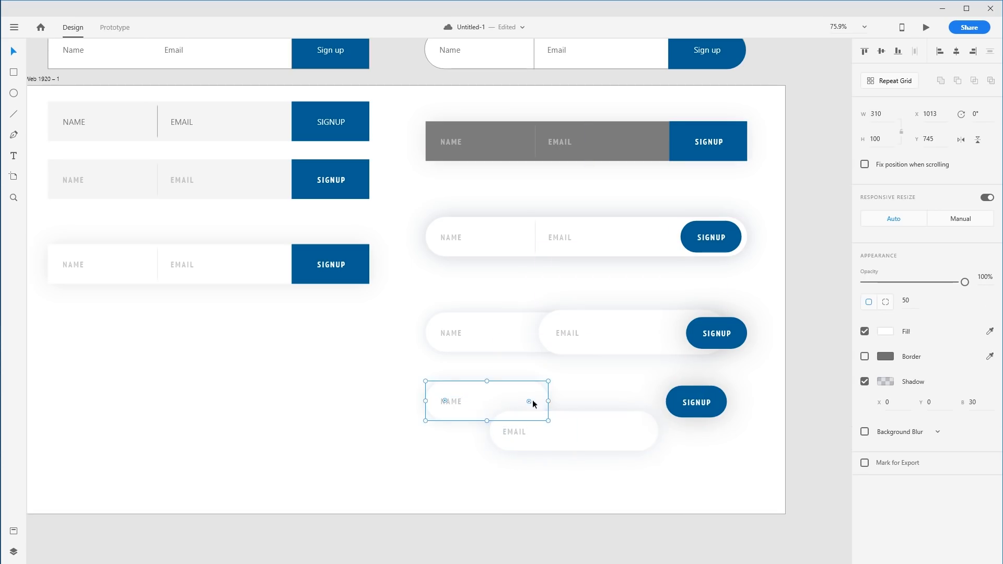
{"action": "left_click_drag", "start_coordinate": [547, 401], "coordinate": [568, 437]}
Step: Group the copied form's EMAIL field with its label, and the NAME field with its label
{"action": "double_click", "coordinate": [524, 430]}
{"action": "key", "text": "ctrl+z"}
{"action": "left_click", "coordinate": [520, 432]}
{"action": "key", "text": "ctrl+z"}
{"action": "left_click", "coordinate": [521, 433], "text": "shift"}
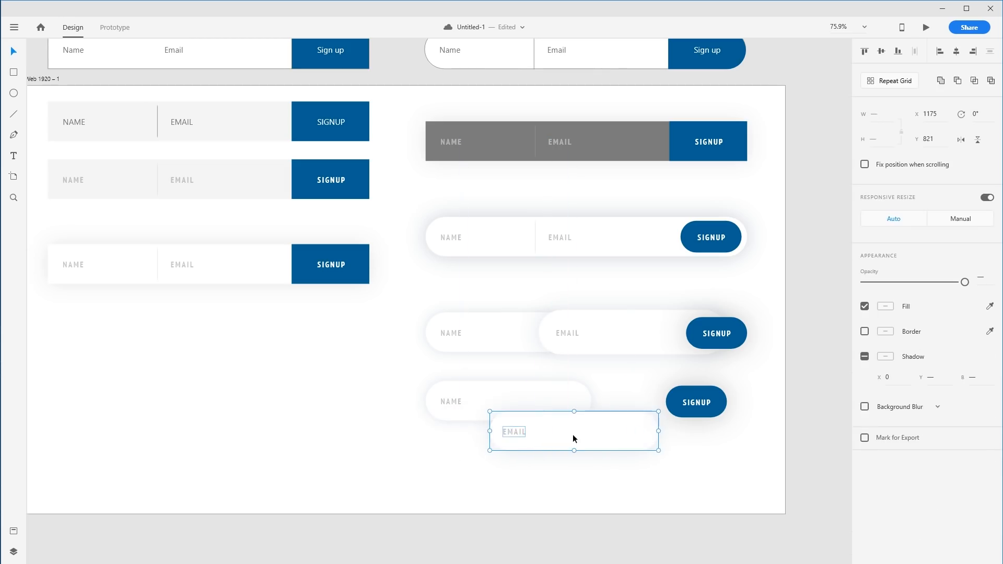
{"action": "left_click", "coordinate": [472, 401]}
{"action": "left_click", "coordinate": [553, 410], "text": "shift"}
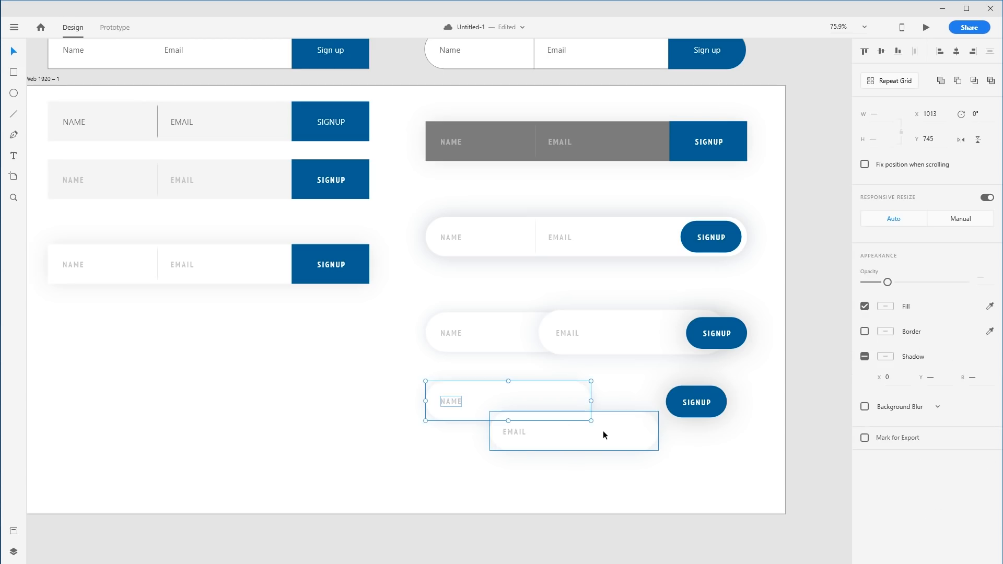
Step: Move the EMAIL group under the lowest NAME field and send it behind, offset slightly so that its label shows
{"action": "left_click_drag", "start_coordinate": [602, 431], "coordinate": [561, 424]}
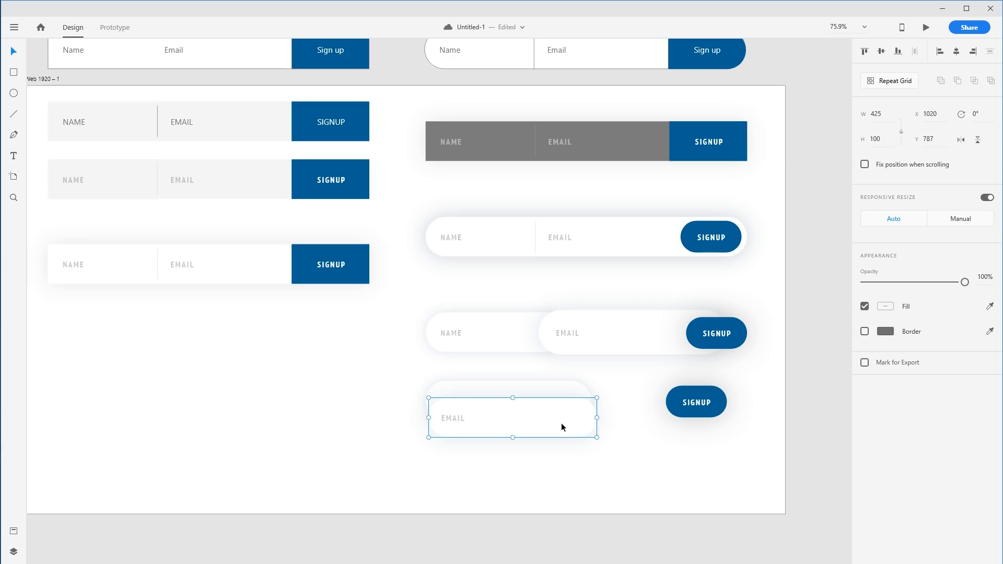
{"action": "key", "text": "ctrl+bracketleft"}
{"action": "left_click", "coordinate": [660, 445]}
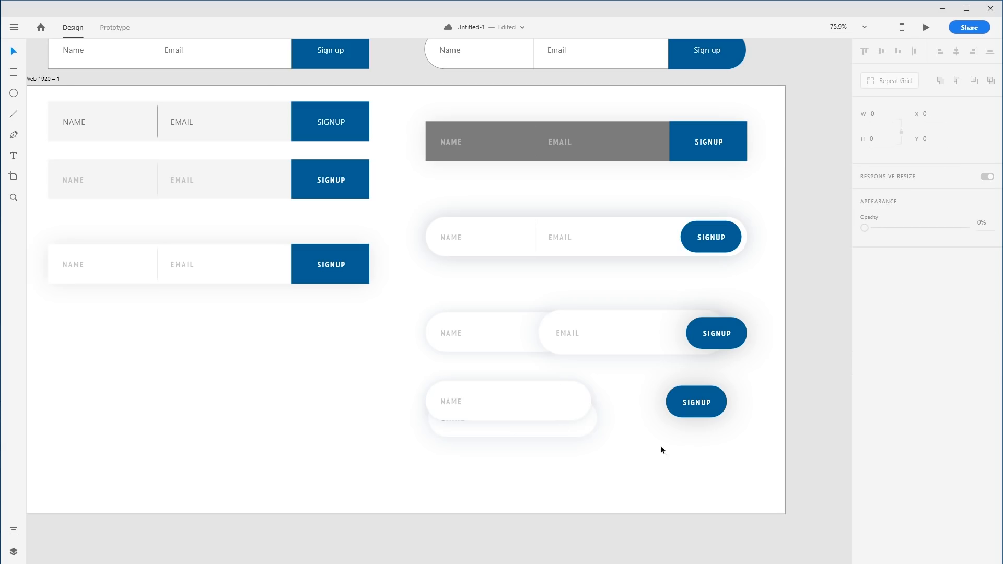
{"action": "left_click_drag", "start_coordinate": [499, 430], "coordinate": [507, 437]}
{"action": "left_click", "coordinate": [572, 443]}
Step: Move the lowest SIGNUP button closer to the stacked fields and lower the EMAIL group slightly beneath the NAME field
{"action": "left_click", "coordinate": [692, 402]}
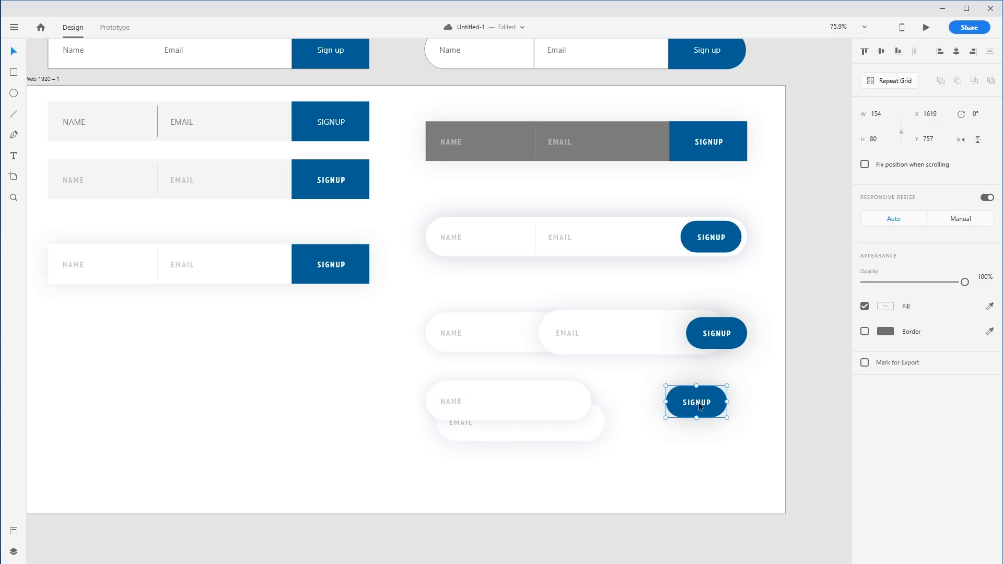
{"action": "left_click_drag", "start_coordinate": [691, 402], "coordinate": [665, 415]}
{"action": "left_click", "coordinate": [695, 461]}
{"action": "left_click", "coordinate": [457, 402]}
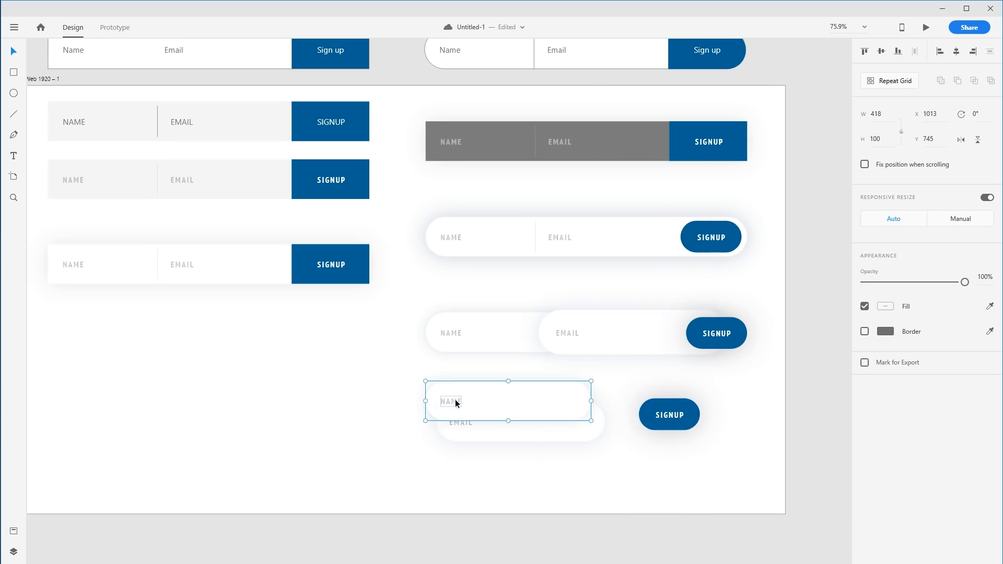
{"action": "left_click_drag", "start_coordinate": [464, 423], "coordinate": [479, 438]}
{"action": "left_click", "coordinate": [634, 474]}
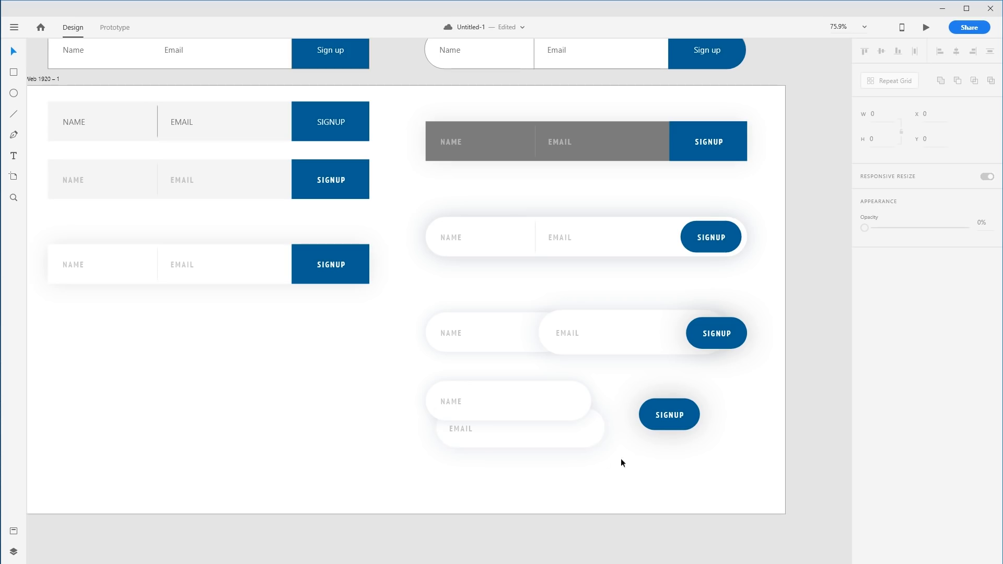
Step: Place the EMAIL group just below the lowest NAME field at X 1010, Y 858, with the SIGNUP button right beside it
{"action": "left_click_drag", "start_coordinate": [669, 410], "coordinate": [738, 420]}
{"action": "left_click", "coordinate": [703, 425]}
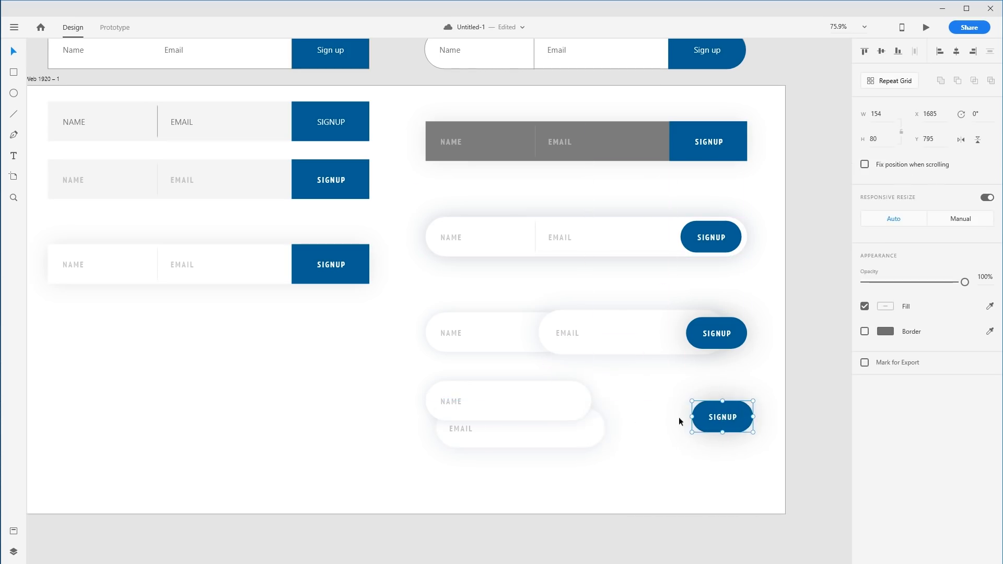
{"action": "left_click_drag", "start_coordinate": [603, 445], "coordinate": [559, 450]}
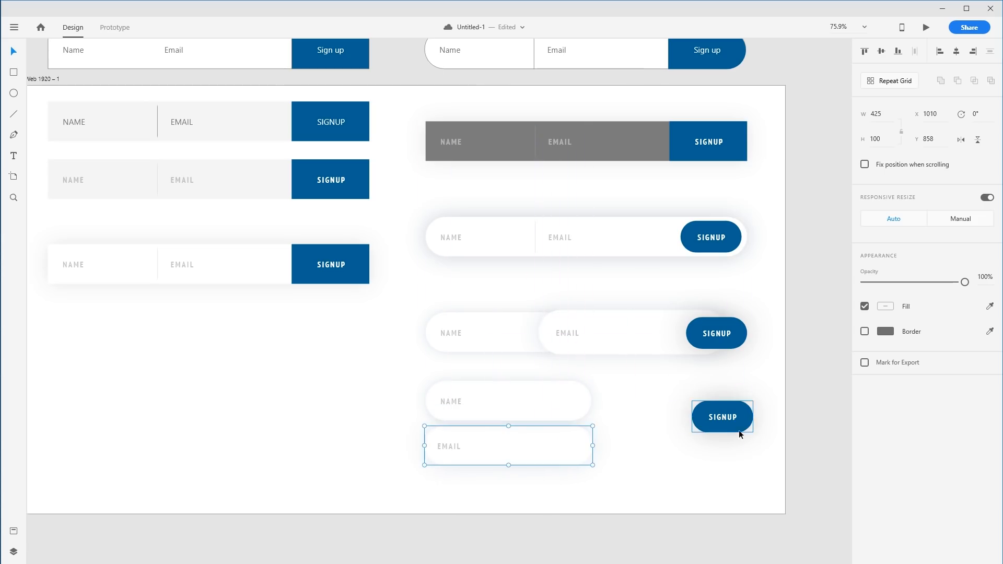
{"action": "left_click_drag", "start_coordinate": [739, 431], "coordinate": [638, 449]}
{"action": "left_click", "coordinate": [752, 466]}
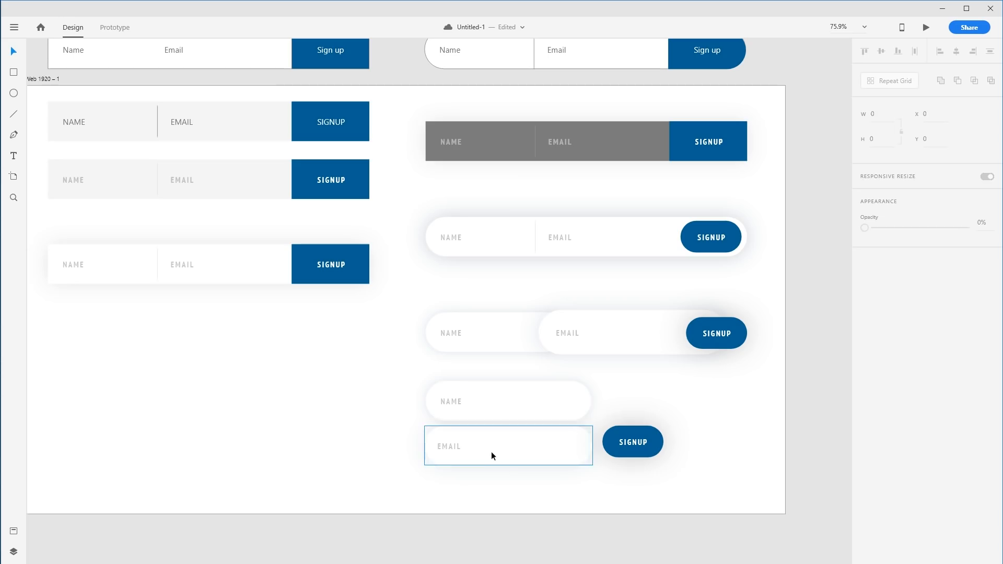
Step: Move the EMAIL group beside the lowest NAME field, overlapping its rounded end, and bring it in front of the NAME field
{"action": "left_click_drag", "start_coordinate": [492, 452], "coordinate": [650, 409]}
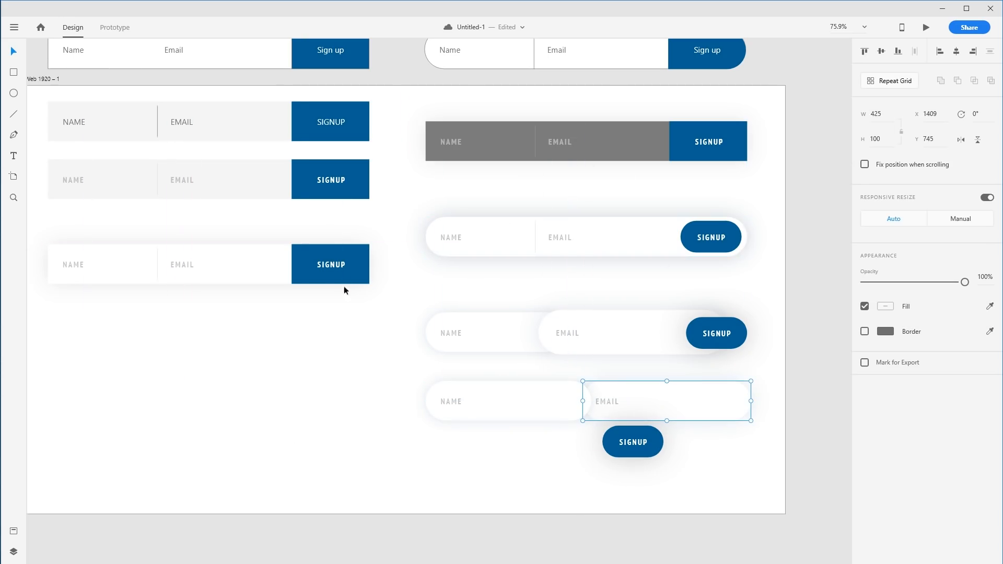
{"action": "left_click", "coordinate": [730, 440]}
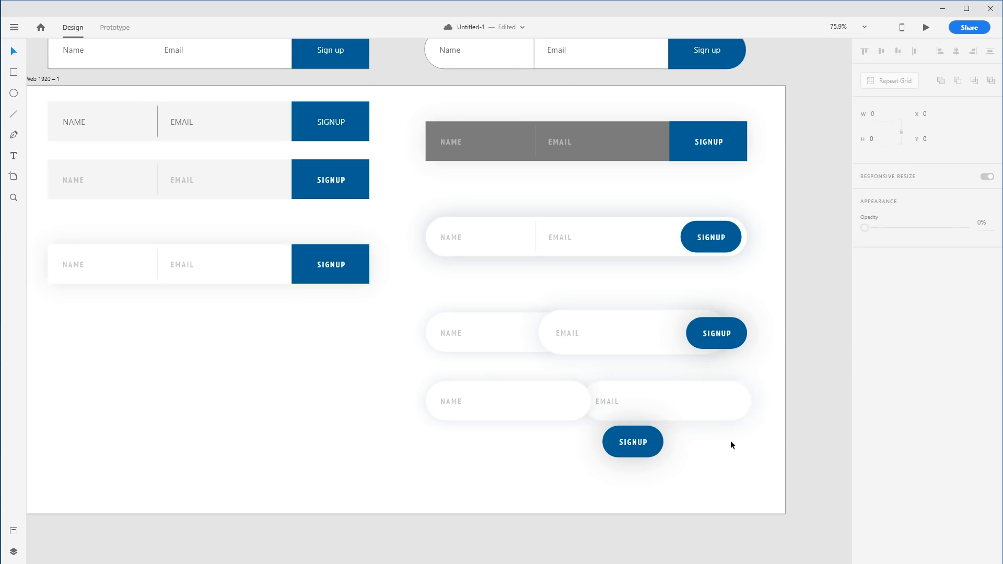
{"action": "left_click", "coordinate": [689, 413]}
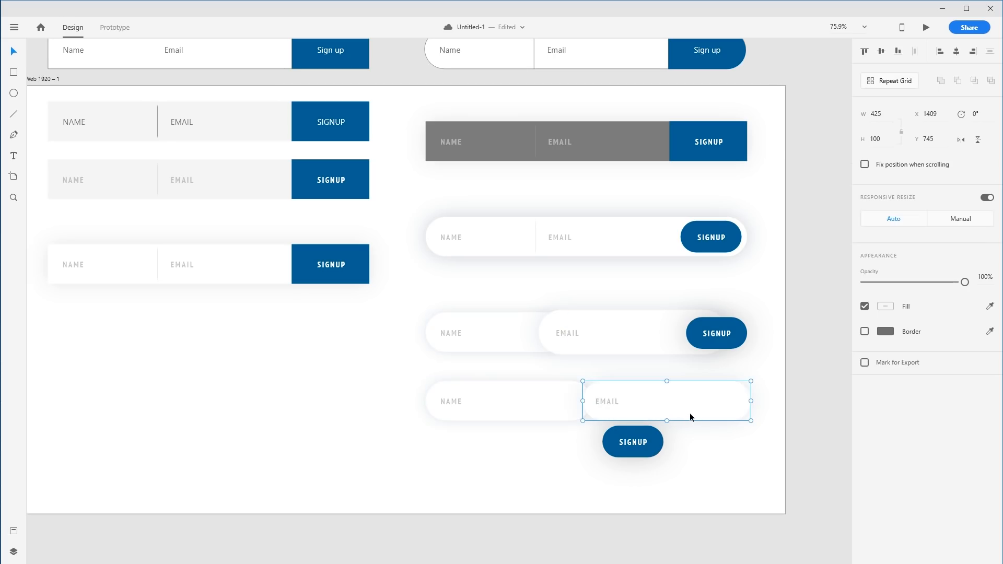
{"action": "left_click", "coordinate": [716, 459]}
{"action": "left_click_drag", "start_coordinate": [668, 404], "coordinate": [663, 402]}
Step: Move the lowest SIGNUP button under the end of the EMAIL field at X 1670, Y 824
{"action": "left_click", "coordinate": [658, 454]}
{"action": "left_click_drag", "start_coordinate": [659, 456], "coordinate": [723, 433]}
{"action": "left_click", "coordinate": [740, 498]}
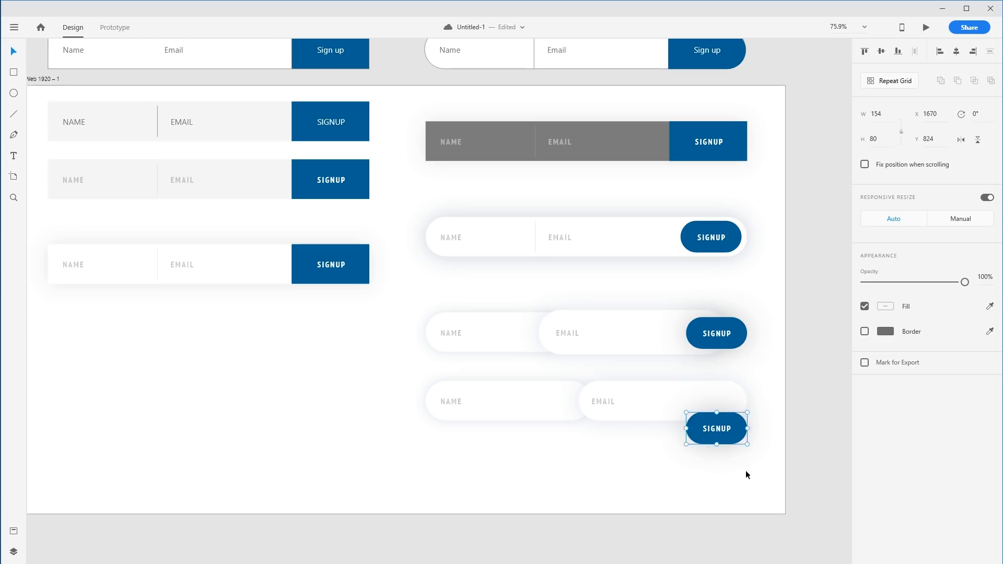
{"action": "left_click", "coordinate": [759, 480]}
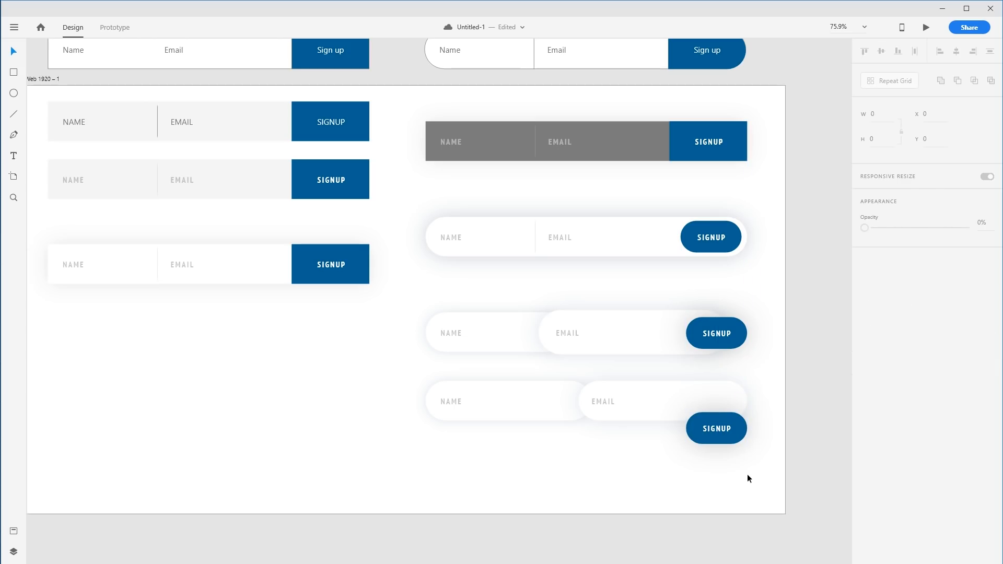
Step: Replace the lowest sign-up form with a copy of the overlapping form placed directly beneath the original
{"action": "left_click_drag", "start_coordinate": [745, 473], "coordinate": [472, 403]}
{"action": "left_click_drag", "start_coordinate": [733, 488], "coordinate": [724, 386]}
{"action": "key", "text": "Delete"}
{"action": "left_click", "coordinate": [691, 439]}
Step: Reduce the copied form's EMAIL field to a height of 100, vertically centred at Y 709
{"action": "left_click", "coordinate": [640, 391]}
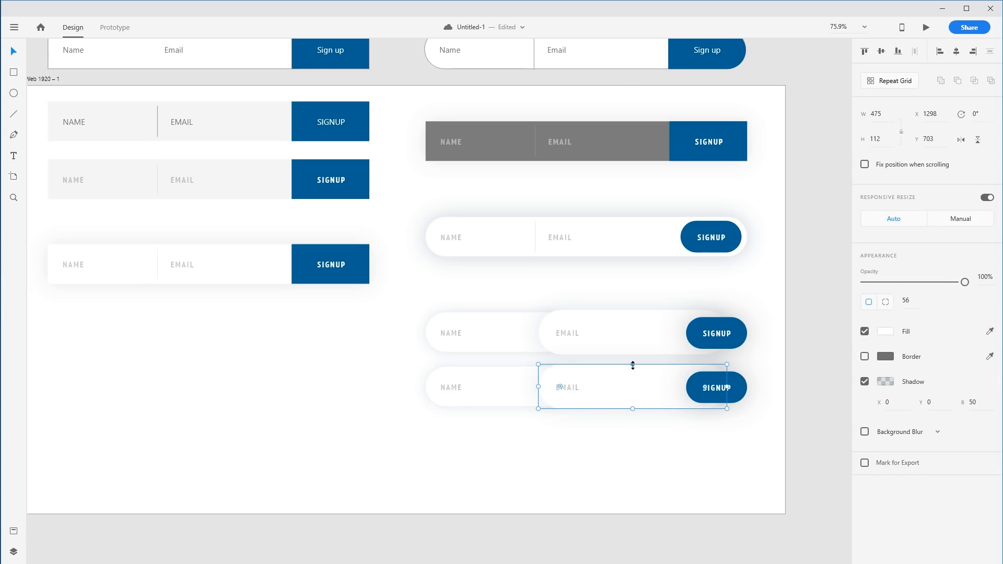
{"action": "left_click_drag", "start_coordinate": [633, 365], "coordinate": [634, 368]}
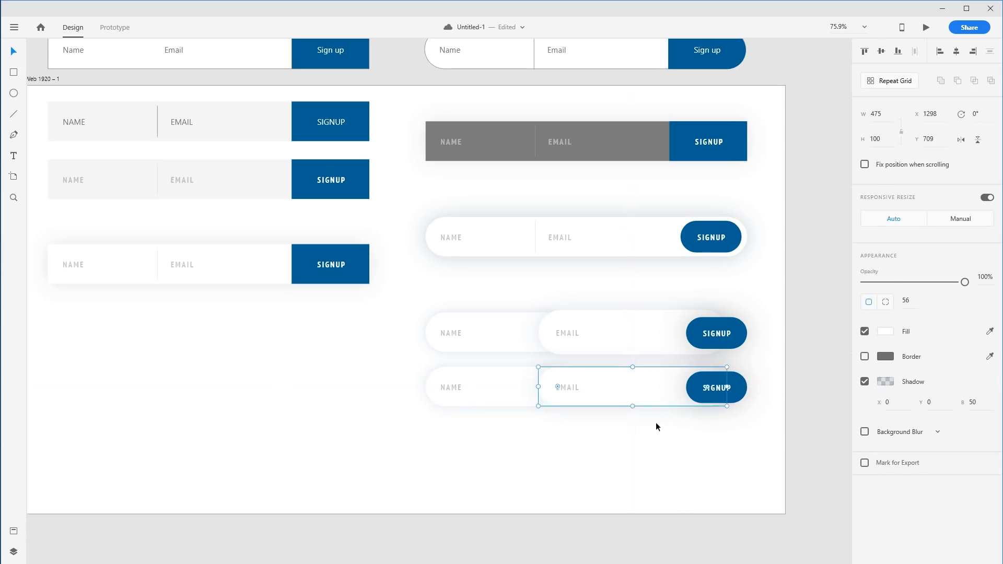
{"action": "left_click", "coordinate": [666, 446]}
Step: Group the NAME field, EMAIL field and SIGNUP button of the lowest overlapping form
{"action": "left_click_drag", "start_coordinate": [737, 461], "coordinate": [472, 383]}
{"action": "left_click_drag", "start_coordinate": [472, 382], "coordinate": [477, 409]}
{"action": "key", "text": "ctrl+z"}
{"action": "left_click_drag", "start_coordinate": [391, 464], "coordinate": [721, 378]}
{"action": "left_click", "coordinate": [665, 441]}
Step: Add a second 1920 × 1080 web artboard beside the existing one
{"action": "left_click_drag", "start_coordinate": [452, 457], "coordinate": [592, 465]}
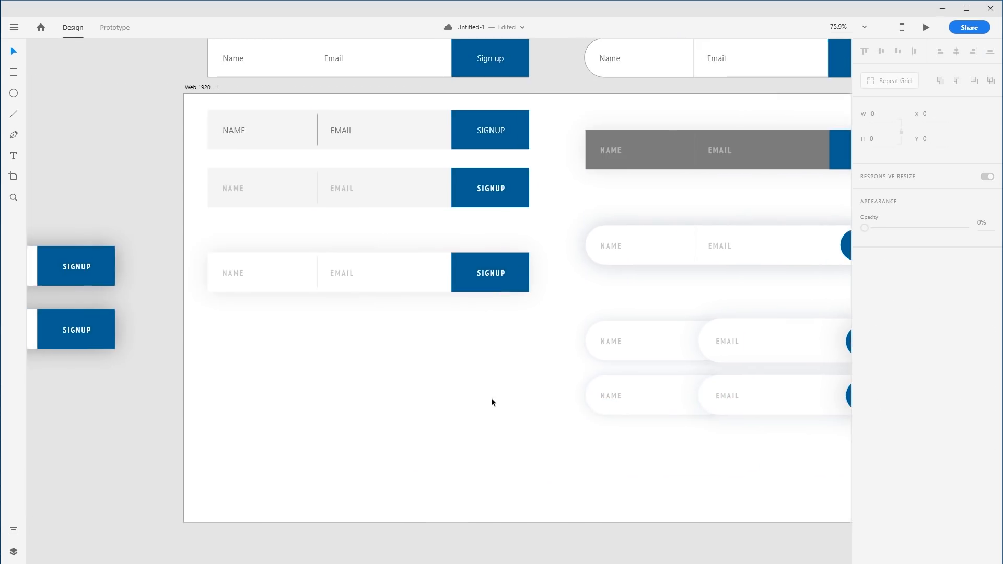
{"action": "left_click_drag", "start_coordinate": [432, 380], "coordinate": [306, 400]}
{"action": "left_click_drag", "start_coordinate": [481, 394], "coordinate": [226, 398]}
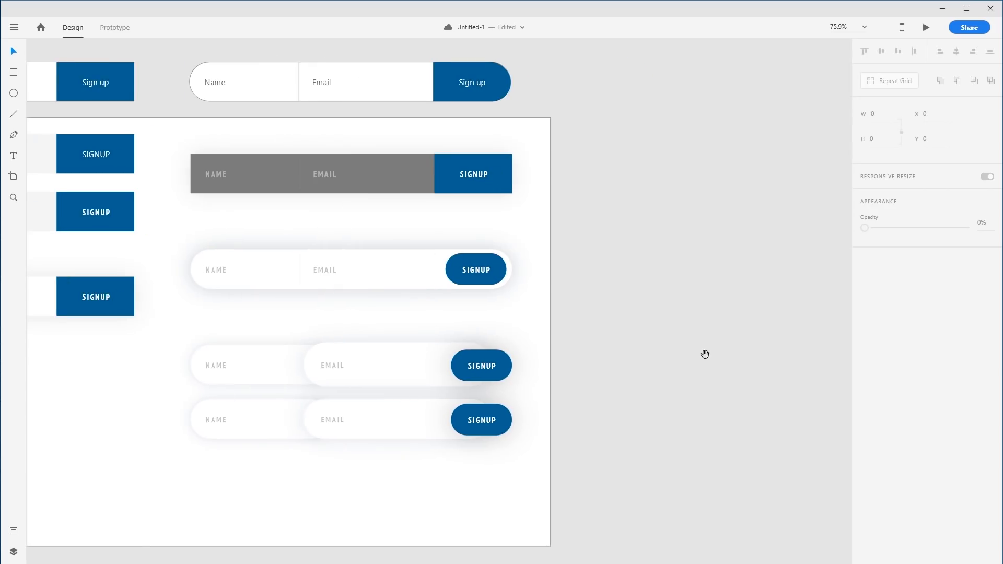
{"action": "left_click_drag", "start_coordinate": [507, 312], "coordinate": [448, 306]}
{"action": "left_click", "coordinate": [14, 176]}
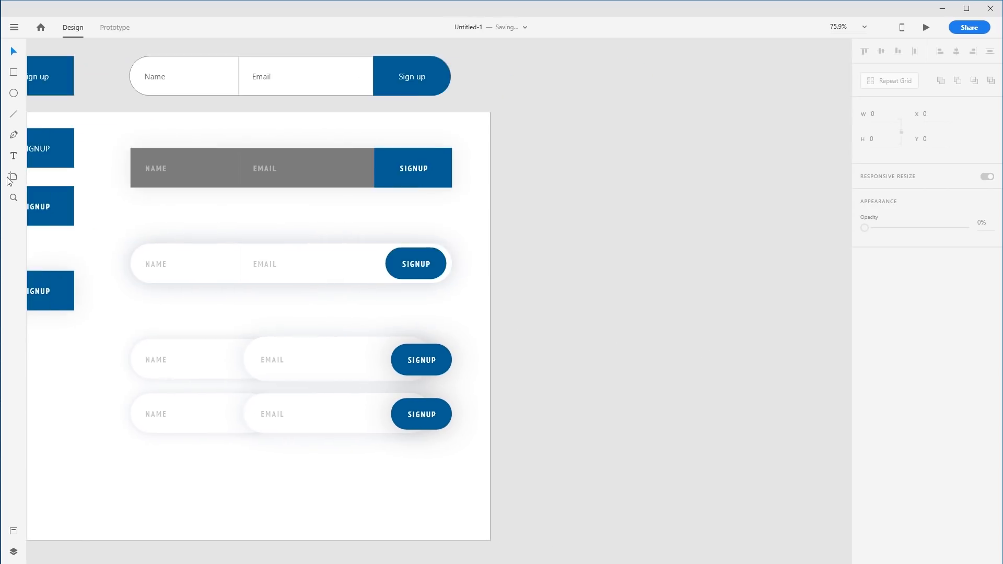
{"action": "left_click", "coordinate": [522, 123]}
{"action": "key", "text": "v"}
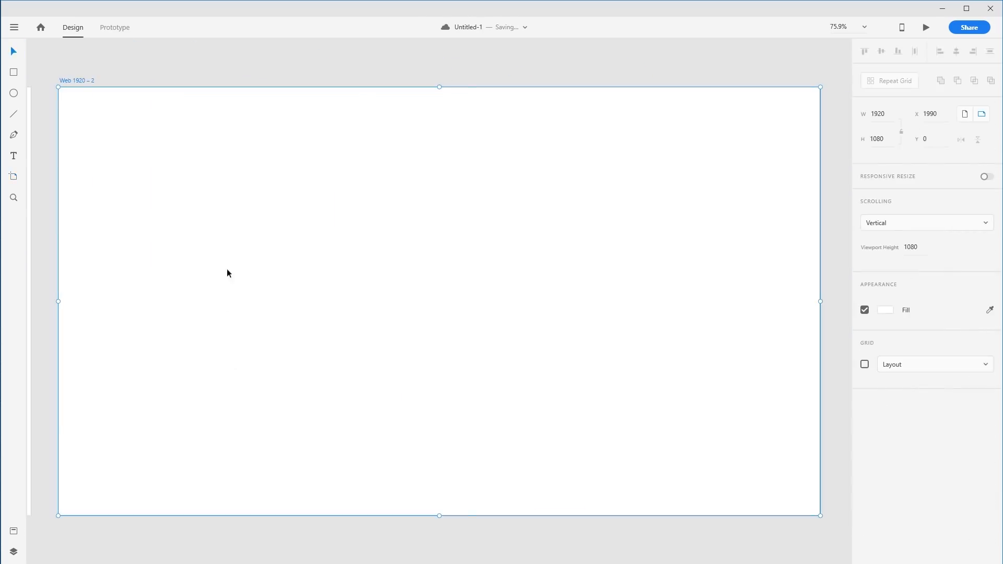
Step: Copy the white rectangular sign-up form with the soft shadow onto the Web 1920 – 2 artboard
{"action": "left_click_drag", "start_coordinate": [30, 281], "coordinate": [388, 273]}
{"action": "left_click_drag", "start_coordinate": [190, 278], "coordinate": [728, 275]}
{"action": "left_click_drag", "start_coordinate": [465, 303], "coordinate": [192, 236]}
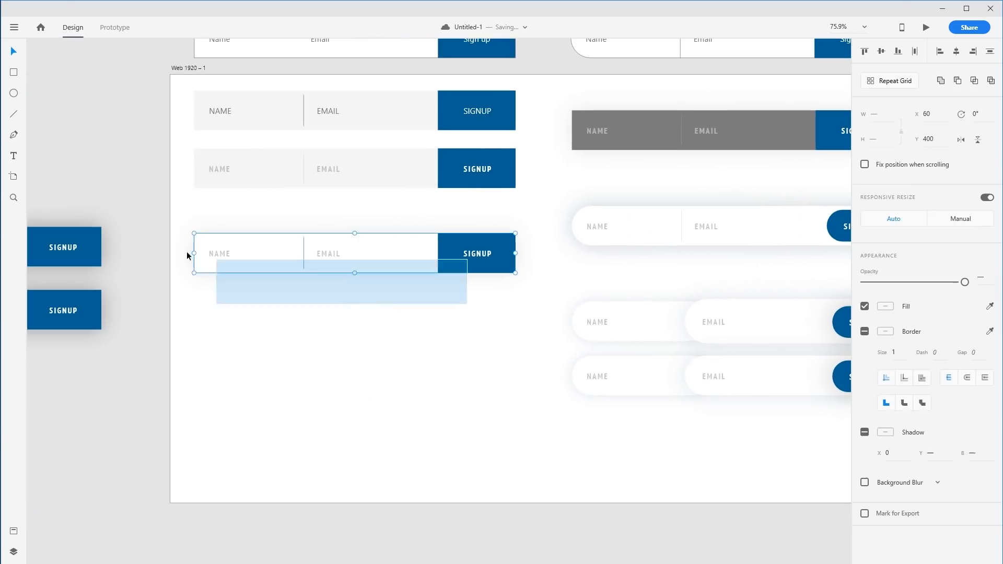
{"action": "left_click_drag", "start_coordinate": [425, 264], "coordinate": [694, 289]}
{"action": "left_click_drag", "start_coordinate": [770, 267], "coordinate": [777, 232]}
{"action": "left_click", "coordinate": [729, 299]}
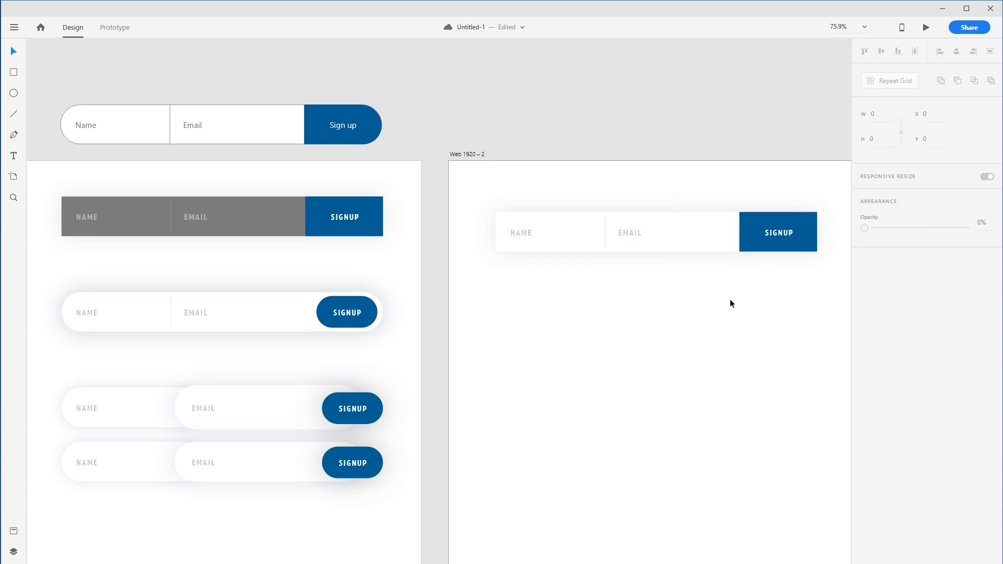
Step: Move the copied rectangular form to X 127, Y 84 on the second artboard
{"action": "left_click_drag", "start_coordinate": [729, 298], "coordinate": [575, 284]}
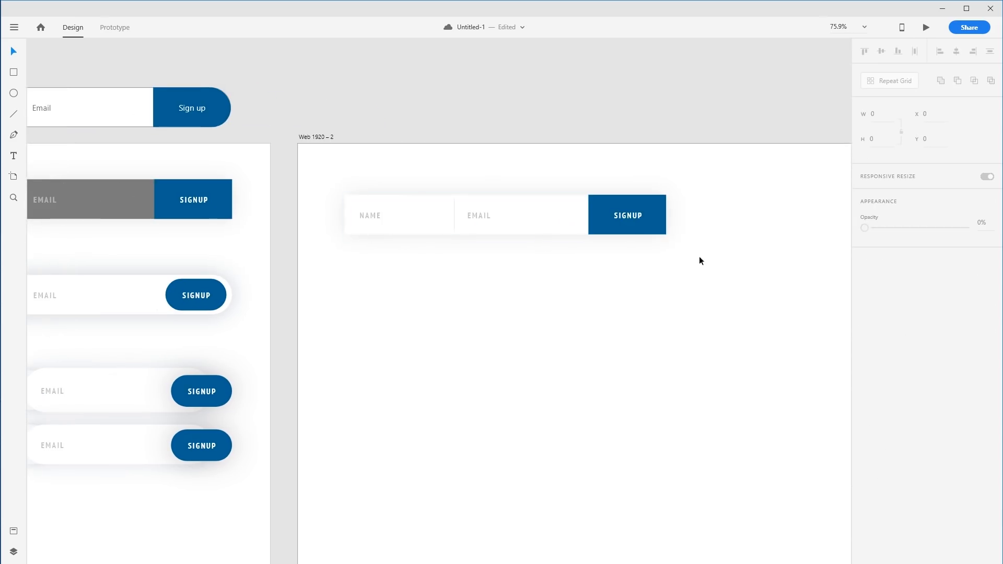
{"action": "left_click_drag", "start_coordinate": [708, 271], "coordinate": [369, 198]}
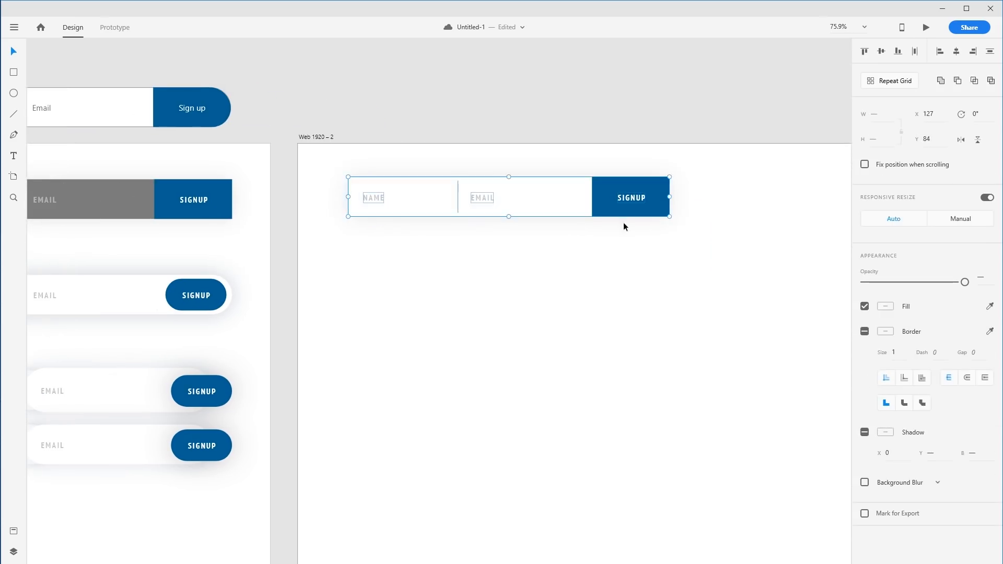
{"action": "left_click", "coordinate": [595, 224]}
{"action": "left_click_drag", "start_coordinate": [691, 231], "coordinate": [336, 195]}
{"action": "left_click", "coordinate": [487, 270]}
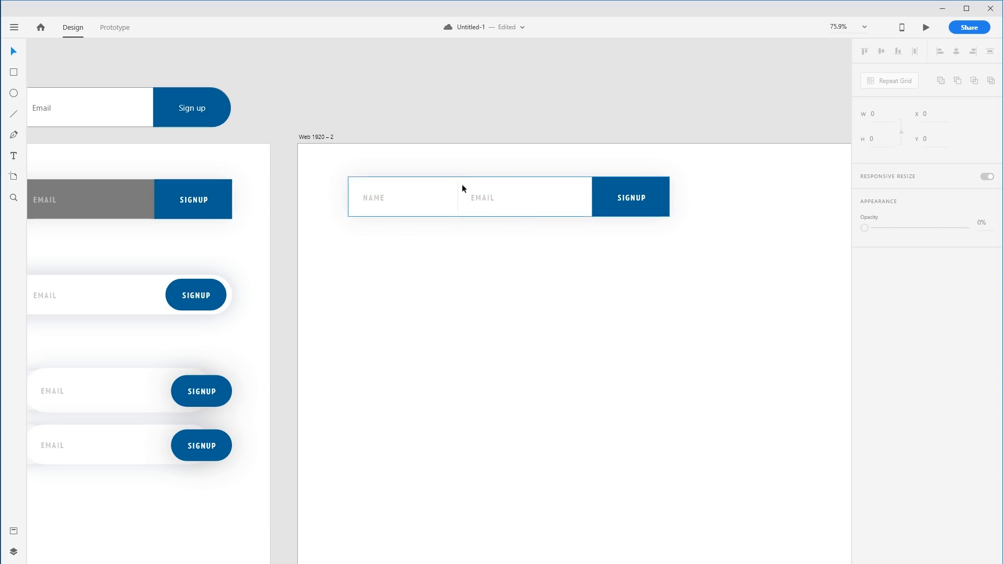
Step: Copy the fully rounded sign-up form to the second artboard, below the rectangular one at X 115, Y 262
{"action": "left_click_drag", "start_coordinate": [494, 308], "coordinate": [588, 286]}
{"action": "left_click_drag", "start_coordinate": [481, 323], "coordinate": [543, 316]}
{"action": "left_click_drag", "start_coordinate": [424, 313], "coordinate": [84, 254]}
{"action": "left_click_drag", "start_coordinate": [97, 267], "coordinate": [522, 236]}
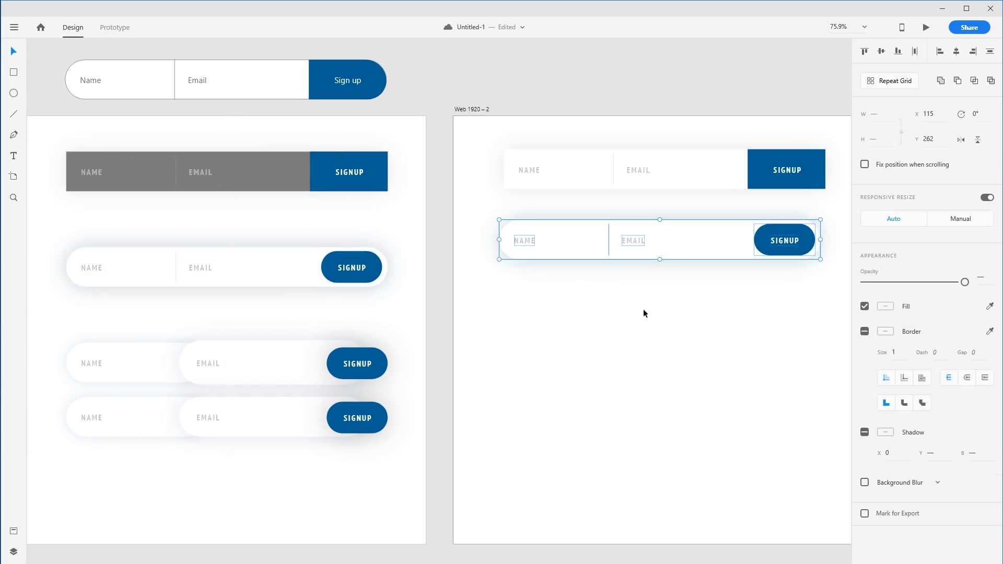
{"action": "left_click_drag", "start_coordinate": [698, 333], "coordinate": [563, 349]}
{"action": "left_click", "coordinate": [772, 292]}
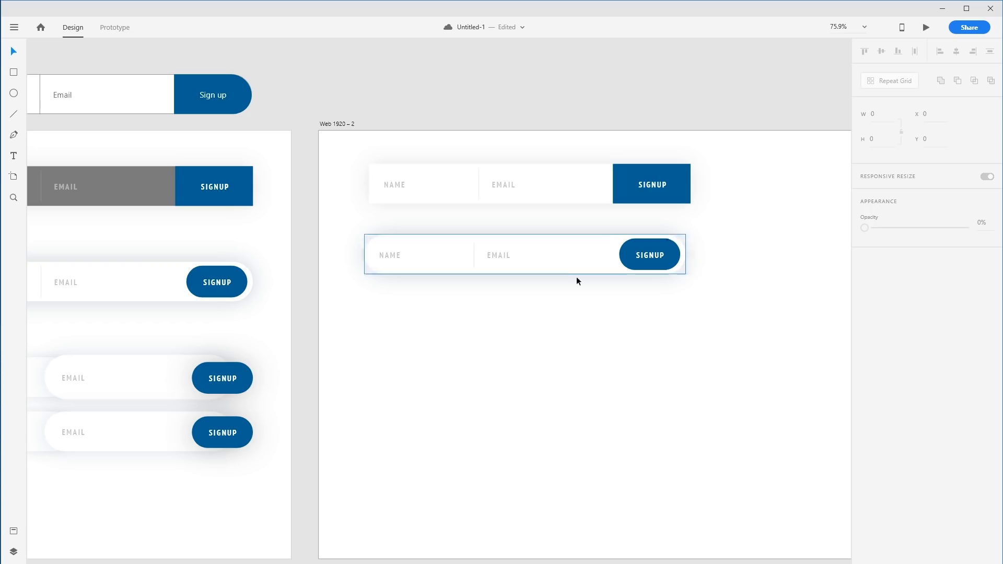
{"action": "double_click", "coordinate": [654, 257]}
{"action": "left_click", "coordinate": [706, 245]}
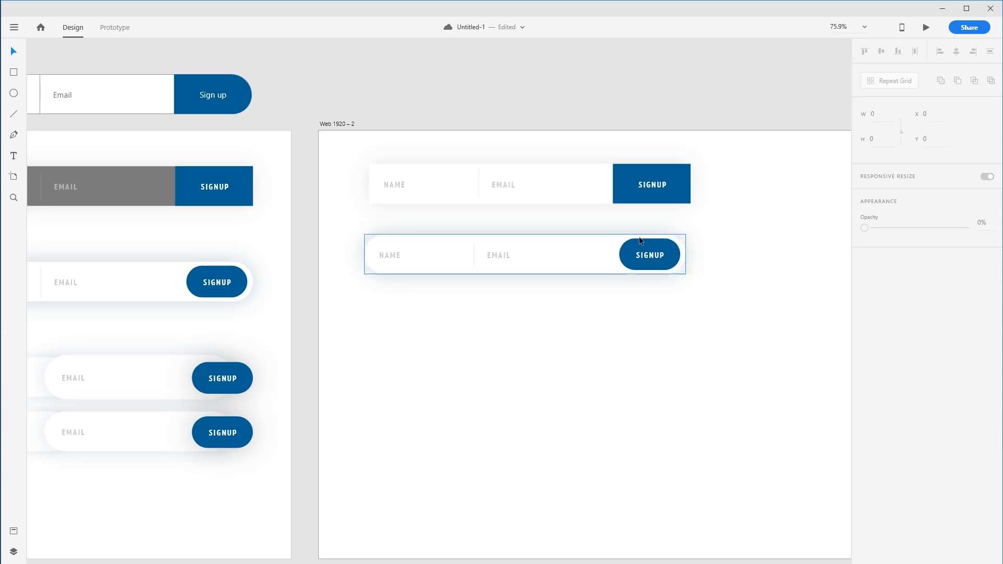
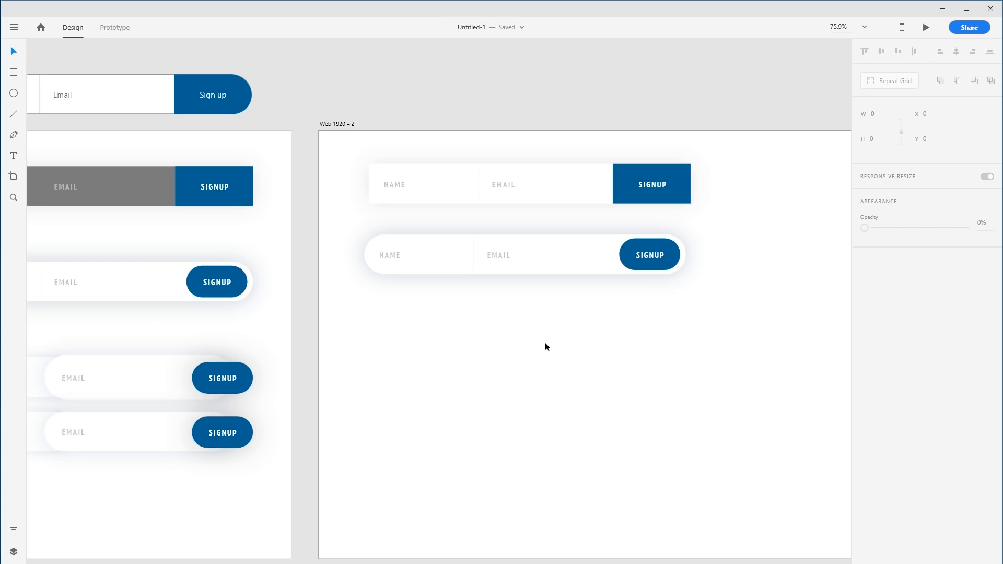
{"action": "left_click_drag", "start_coordinate": [684, 316], "coordinate": [540, 252]}
{"action": "left_click", "coordinate": [418, 384]}
Step: Copy both overlapping sign-up forms onto the second artboard, below the rounded form
{"action": "scroll", "coordinate": [313, 395], "scroll_direction": "left", "scroll_amount": 5}
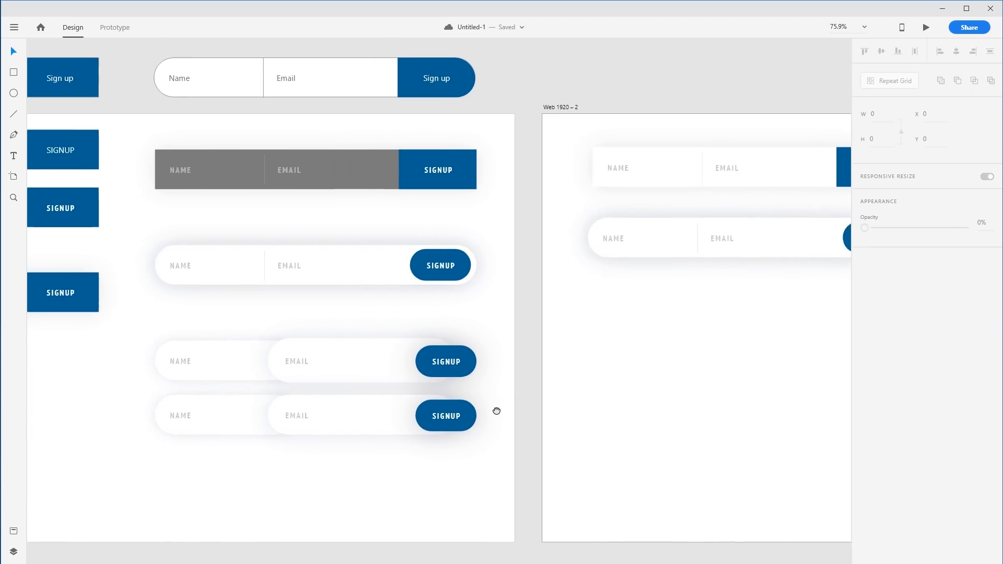
{"action": "left_click_drag", "start_coordinate": [461, 473], "coordinate": [111, 358]}
{"action": "left_click_drag", "start_coordinate": [205, 367], "coordinate": [655, 398]}
{"action": "scroll", "coordinate": [640, 363], "scroll_direction": "right", "scroll_amount": 6}
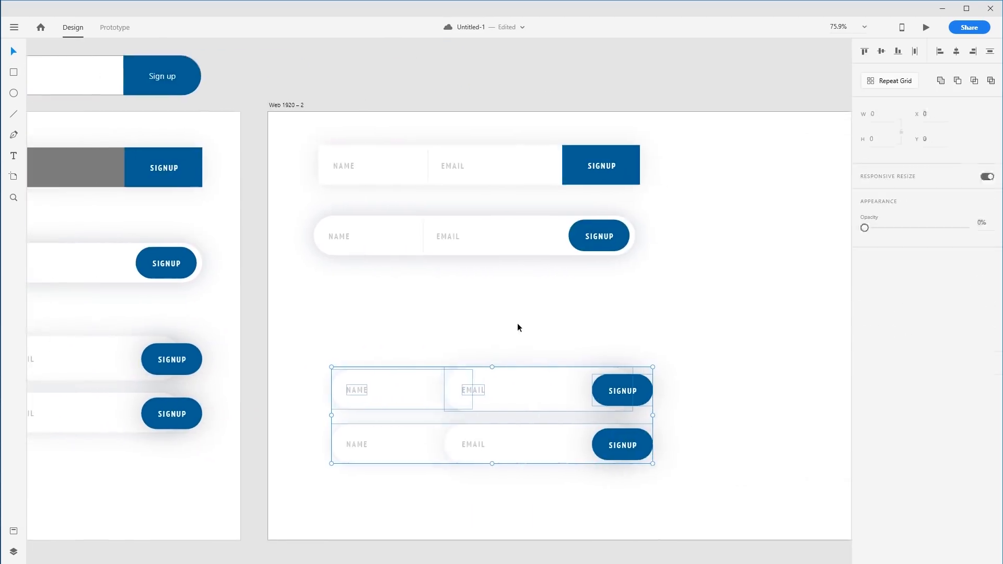
{"action": "left_click", "coordinate": [653, 332]}
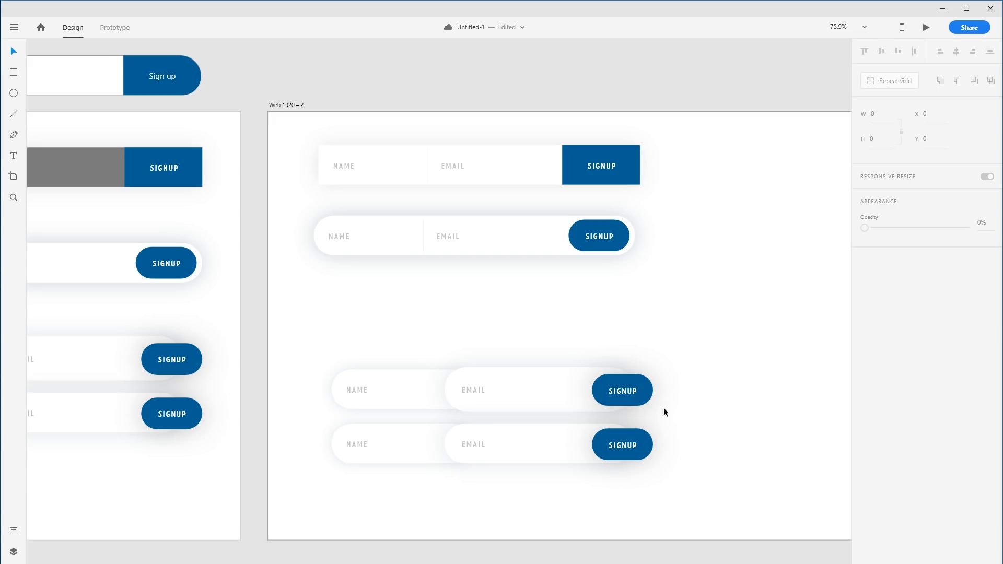
Step: Send the upper overlapping form's SIGNUP button behind its EMAIL field and shift it outward to X 894, Y 662
{"action": "left_click", "coordinate": [630, 396]}
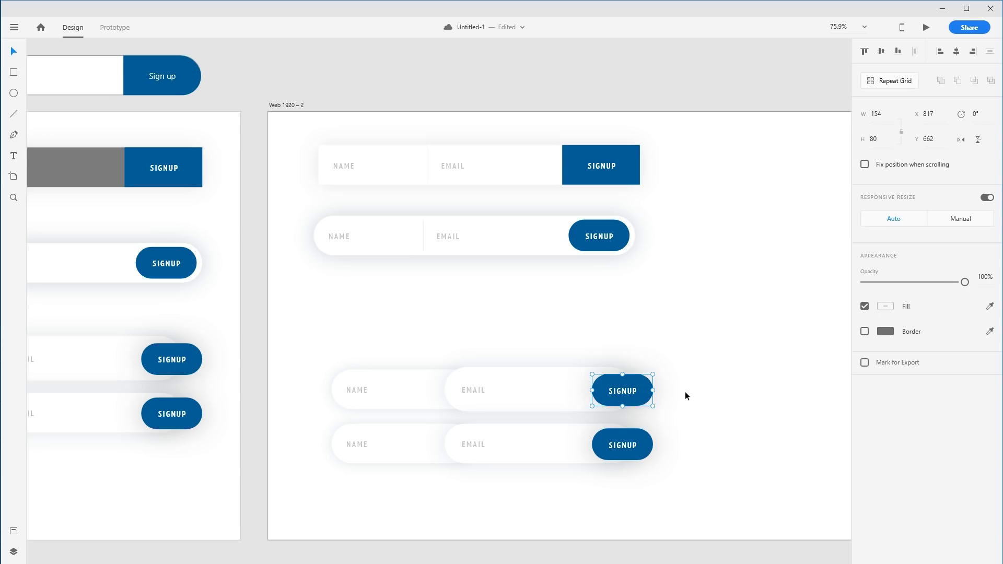
{"action": "key", "text": "ctrl+bracketleft"}
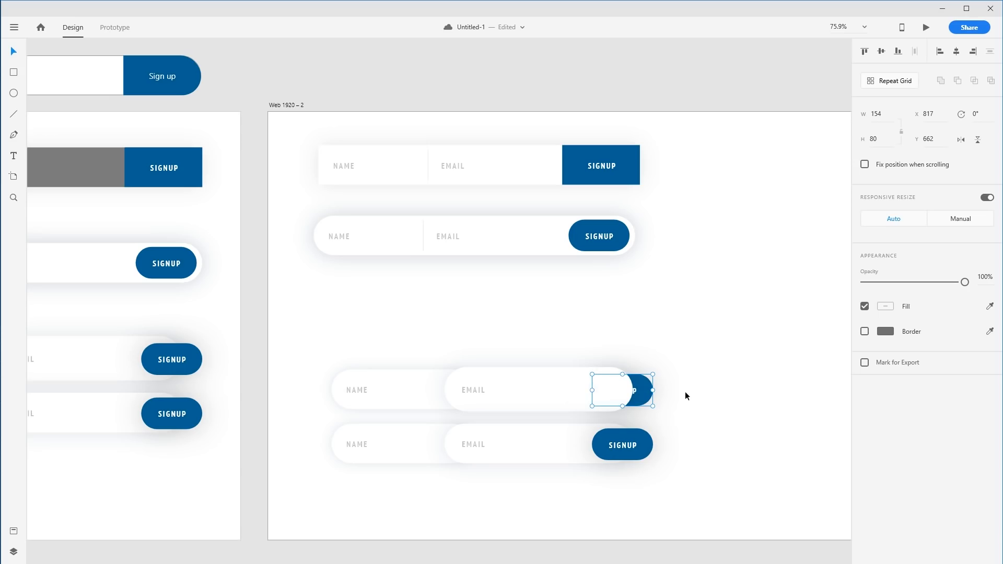
{"action": "left_click_drag", "start_coordinate": [642, 390], "coordinate": [675, 393]}
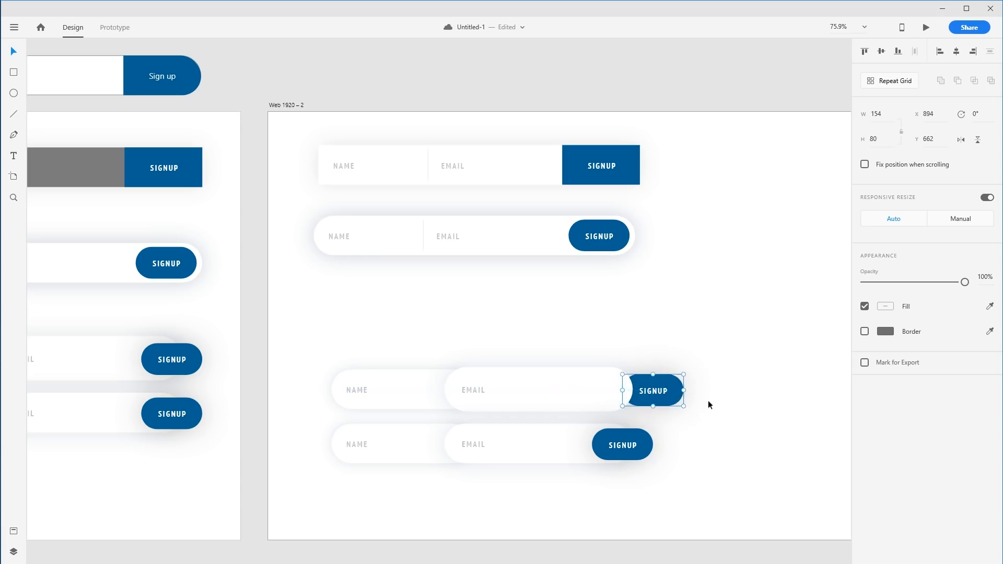
Step: Delete the lower of the two overlapping forms from the second artboard
{"action": "left_click", "coordinate": [721, 401]}
{"action": "left_click_drag", "start_coordinate": [704, 480], "coordinate": [346, 446]}
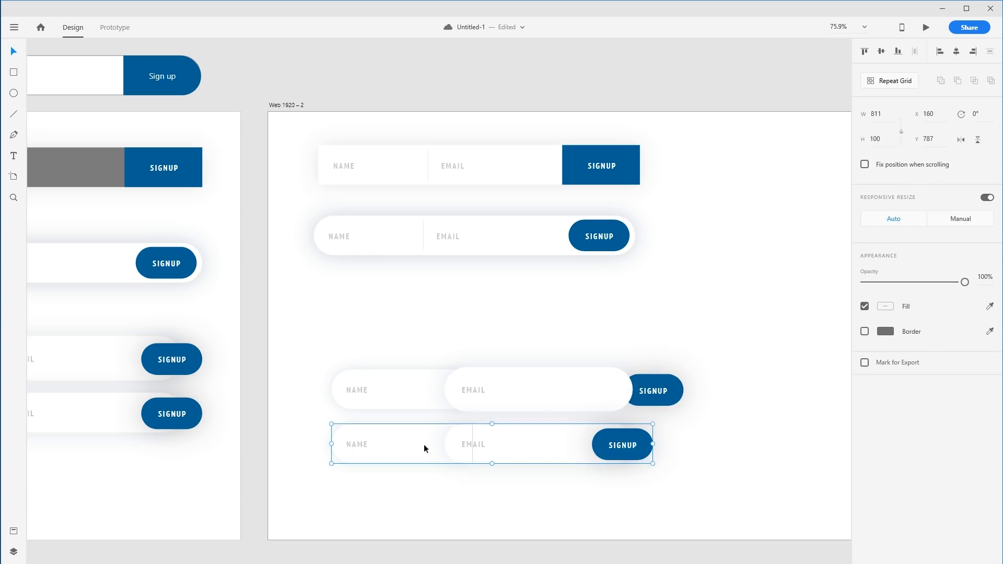
{"action": "key", "text": "Delete"}
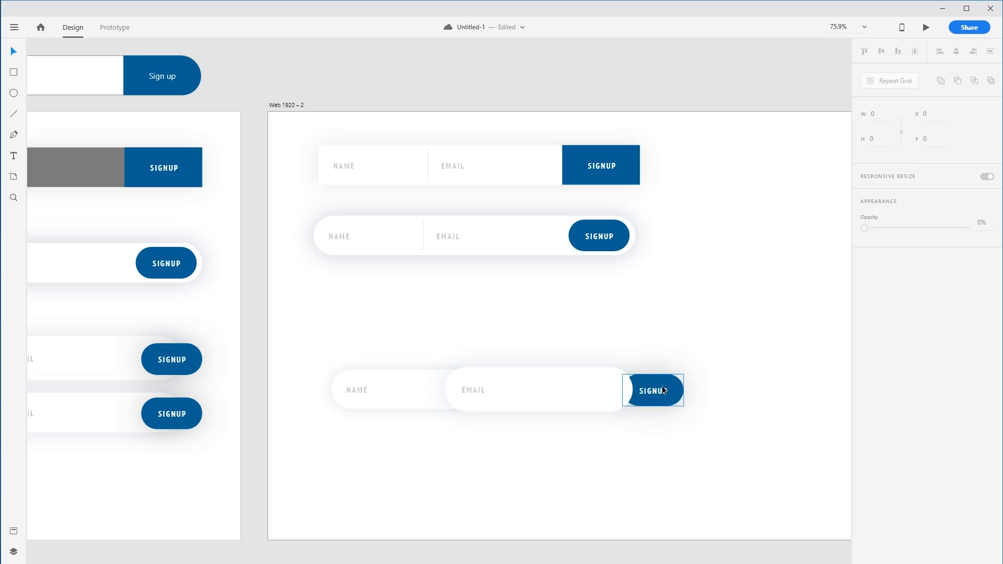
Step: Bring the overlapping form's SIGNUP button back to the front and move it to overlap the end of the EMAIL field
{"action": "left_click_drag", "start_coordinate": [663, 389], "coordinate": [641, 384]}
{"action": "left_click", "coordinate": [725, 448]}
{"action": "left_click", "coordinate": [751, 380]}
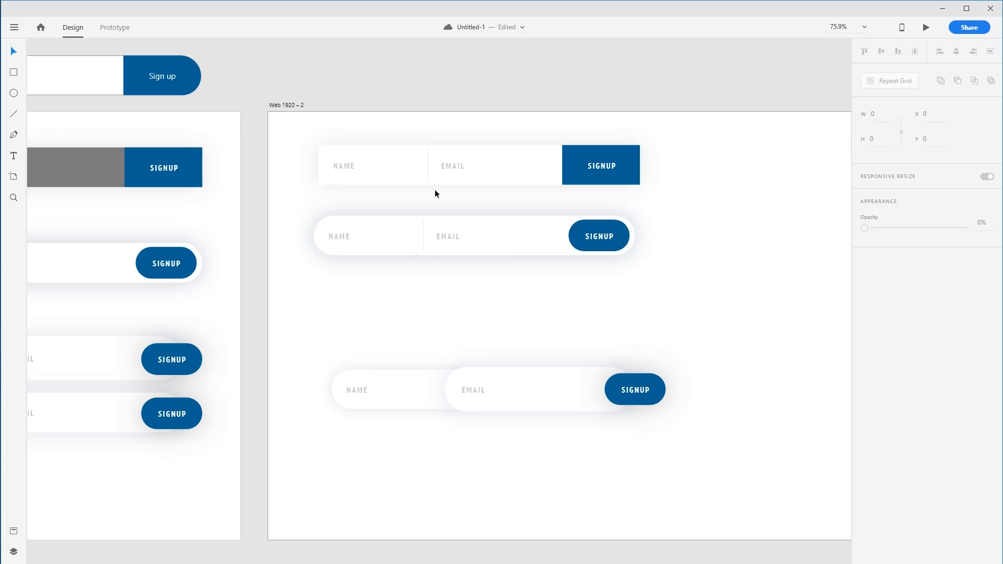
{"action": "left_click_drag", "start_coordinate": [718, 344], "coordinate": [345, 459]}
{"action": "left_click", "coordinate": [463, 432]}
{"action": "left_click_drag", "start_coordinate": [743, 324], "coordinate": [612, 397]}
{"action": "left_click", "coordinate": [725, 366]}
{"action": "left_click", "coordinate": [706, 377]}
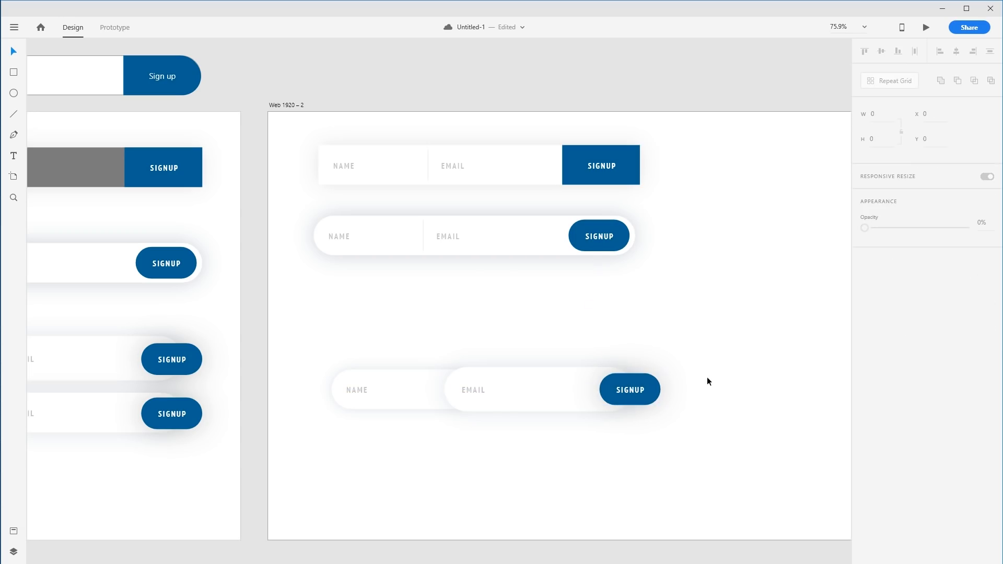
{"action": "left_click_drag", "start_coordinate": [669, 316], "coordinate": [365, 94]}
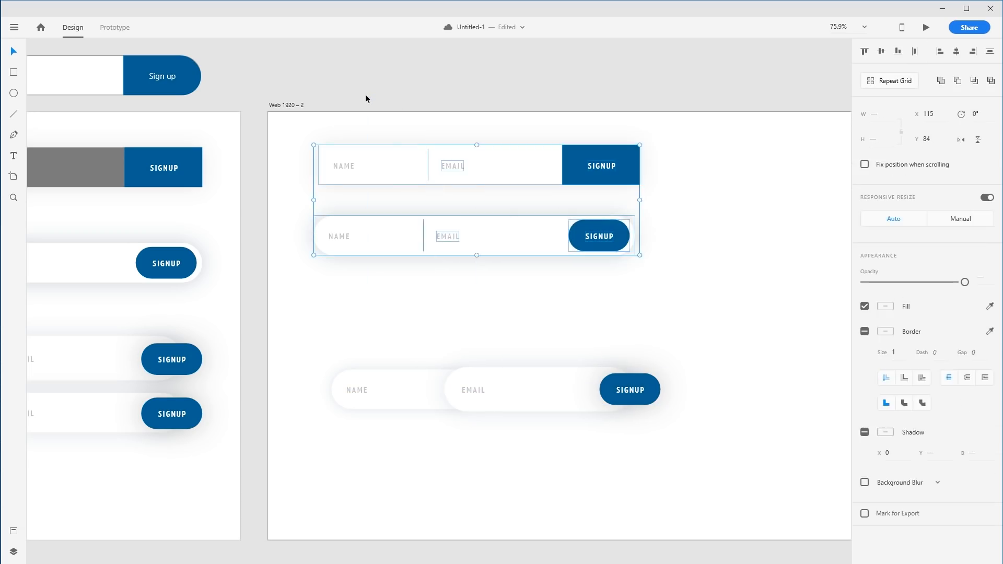
{"action": "left_click", "coordinate": [366, 94]}
{"action": "left_click_drag", "start_coordinate": [305, 138], "coordinate": [685, 269]}
{"action": "left_click", "coordinate": [692, 354]}
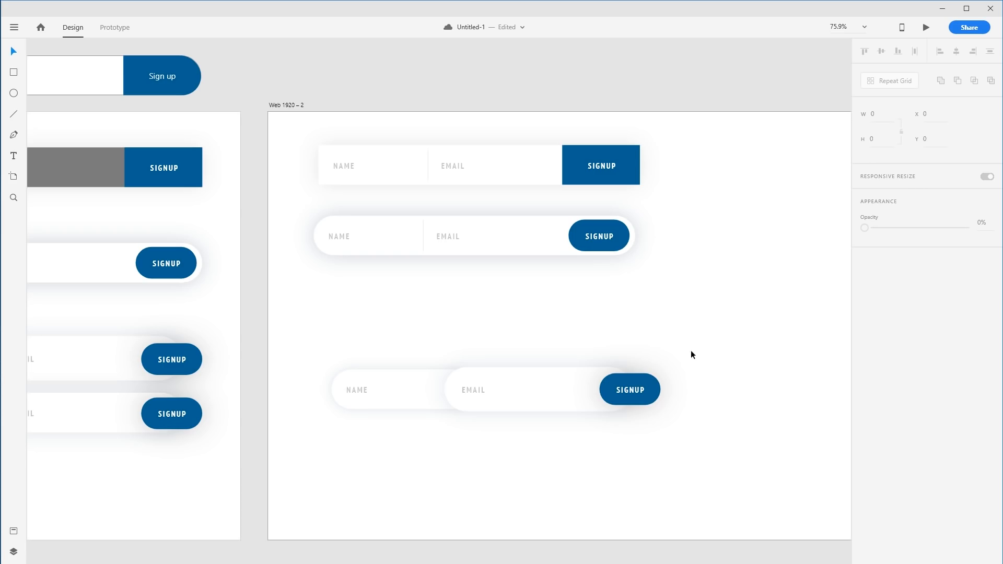
Step: Shift the overlapping form's EMAIL field and SIGNUP button together slightly away from the NAME field, to X 470, Y 644
{"action": "left_click_drag", "start_coordinate": [690, 343], "coordinate": [366, 423]}
{"action": "left_click_drag", "start_coordinate": [315, 328], "coordinate": [544, 396]}
{"action": "left_click", "coordinate": [717, 439]}
{"action": "key", "text": "ctrl+z"}
{"action": "left_click_drag", "start_coordinate": [715, 462], "coordinate": [502, 390]}
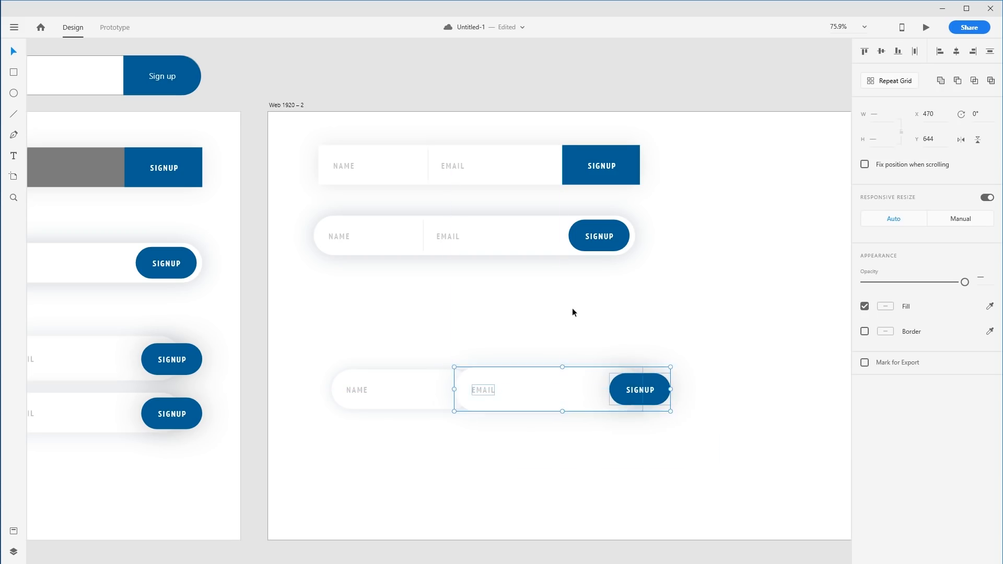
{"action": "left_click", "coordinate": [604, 287]}
{"action": "left_click_drag", "start_coordinate": [646, 307], "coordinate": [306, 135]}
{"action": "left_click", "coordinate": [508, 312]}
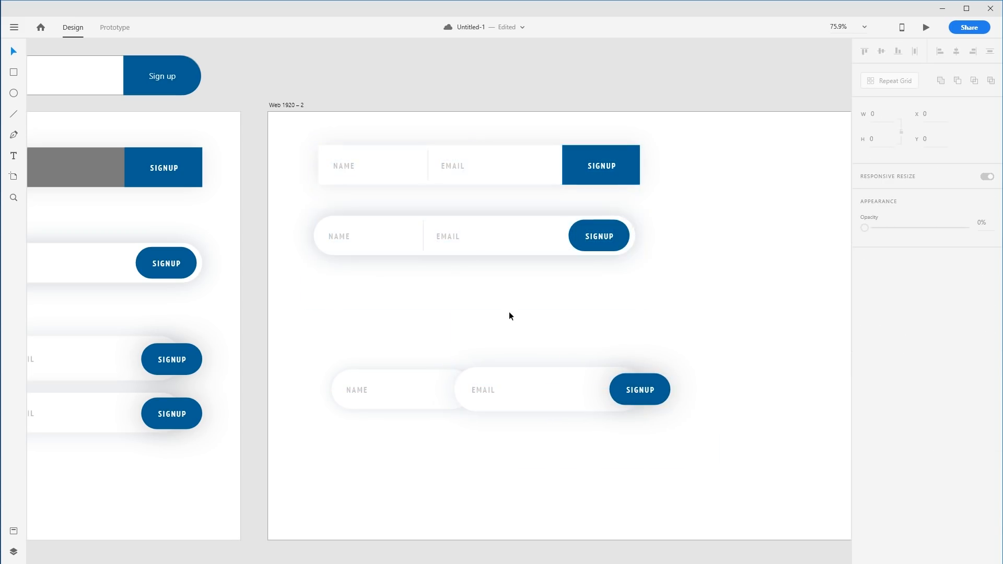
{"action": "left_click", "coordinate": [344, 238]}
{"action": "double_click", "coordinate": [443, 236]}
{"action": "left_click", "coordinate": [452, 314]}
{"action": "mouse_move", "coordinate": [346, 335]}
{"action": "left_mouse_down"}
{"action": "mouse_move", "coordinate": [679, 434]}
{"action": "mouse_move", "coordinate": [580, 387]}
{"action": "mouse_move", "coordinate": [342, 337]}
{"action": "left_mouse_up"}
{"action": "left_click", "coordinate": [684, 431]}
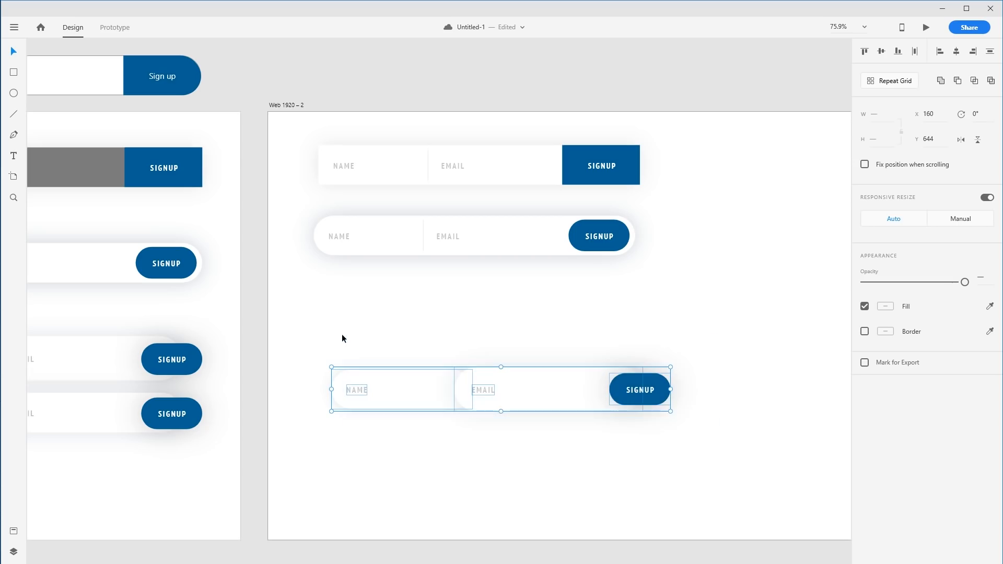
Step: Reposition the whole overlapping form on the second artboard to X 137, Y 673, below the rounded form
{"action": "left_click_drag", "start_coordinate": [405, 380], "coordinate": [393, 433]}
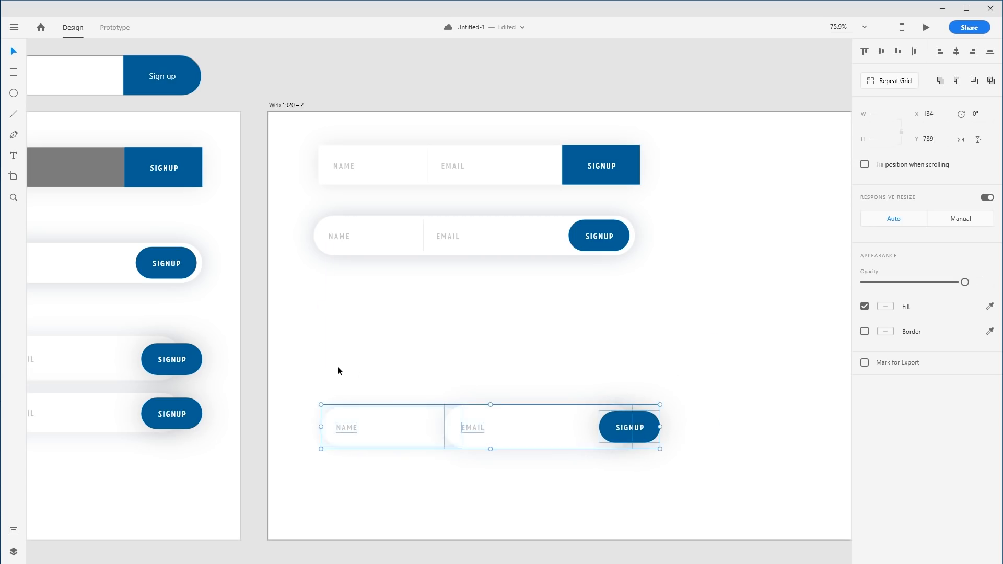
{"action": "left_click", "coordinate": [338, 368]}
{"action": "left_click_drag", "start_coordinate": [288, 323], "coordinate": [676, 156]}
{"action": "left_click", "coordinate": [675, 156]}
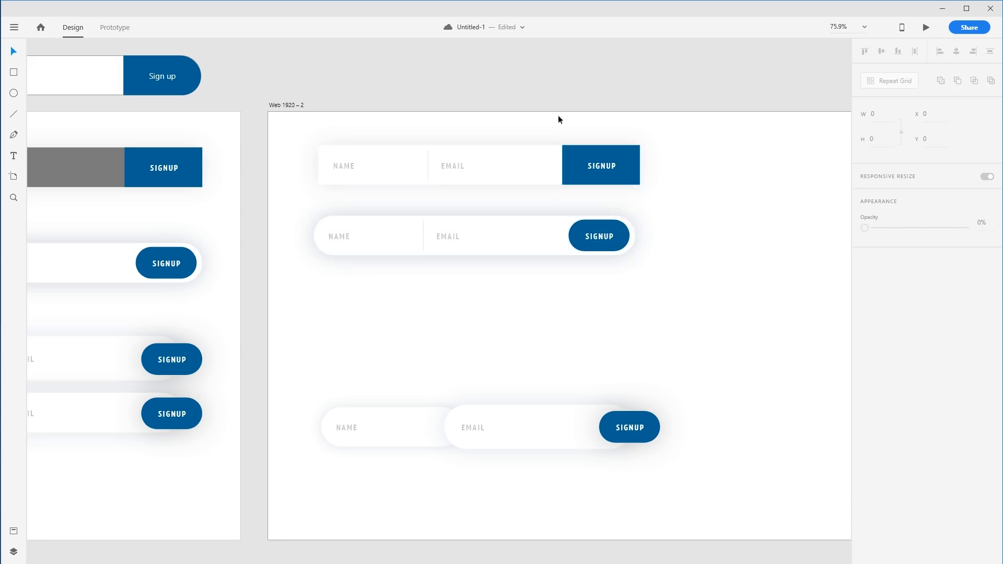
{"action": "left_click_drag", "start_coordinate": [594, 365], "coordinate": [335, 515]}
{"action": "left_click_drag", "start_coordinate": [694, 337], "coordinate": [698, 376]}
{"action": "left_click_drag", "start_coordinate": [638, 417], "coordinate": [639, 391]}
{"action": "left_click", "coordinate": [666, 360]}
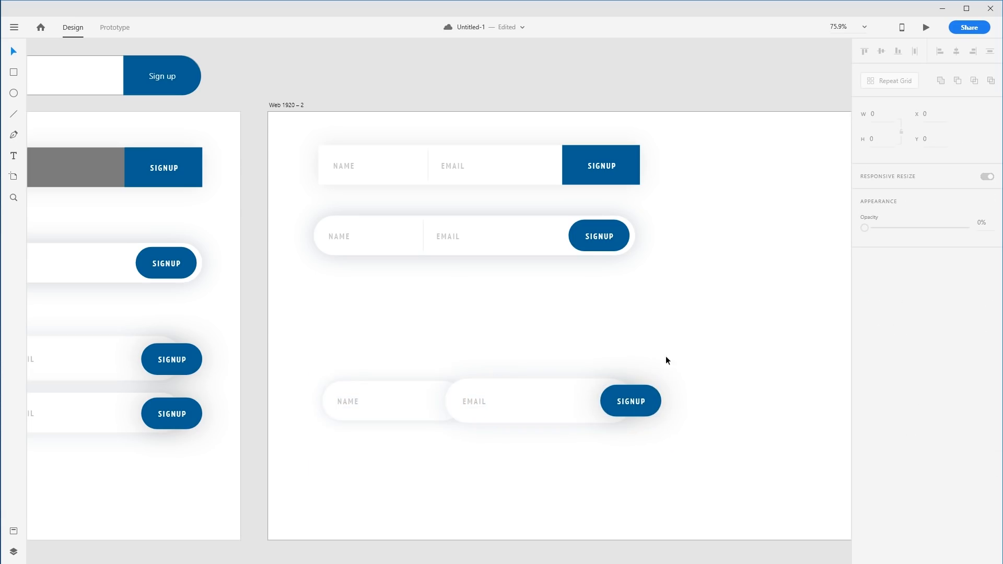
Step: Try shifting the overlapping form's EMAIL field shape and SIGNUP button slightly toward the NAME field, and undo the shift
{"action": "left_click_drag", "start_coordinate": [701, 354], "coordinate": [537, 416]}
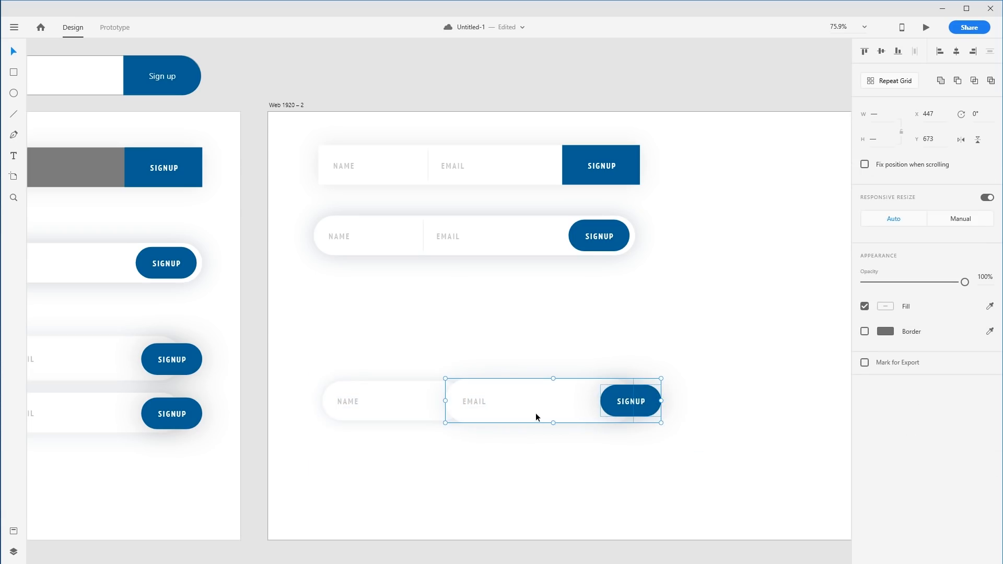
{"action": "left_click", "coordinate": [664, 340]}
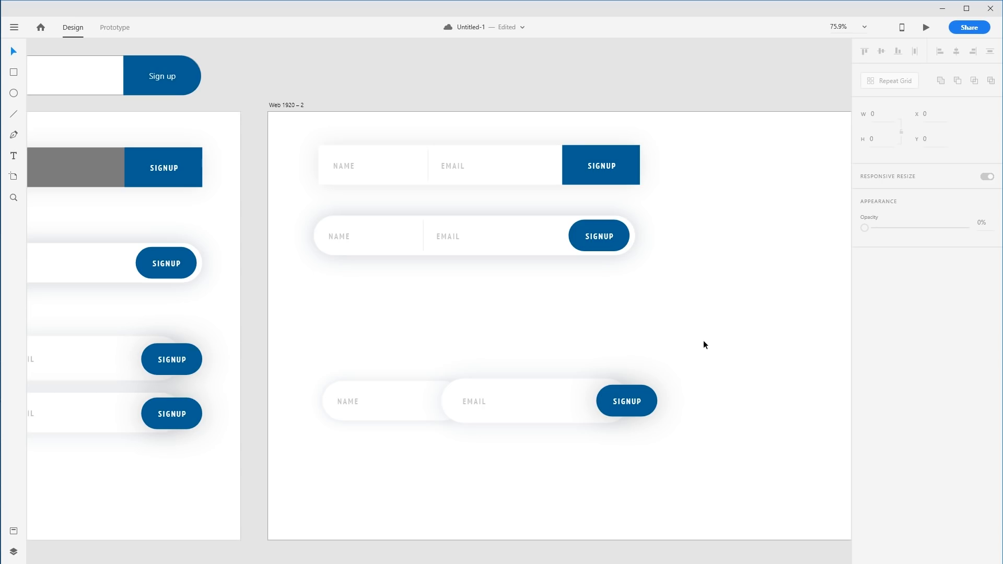
{"action": "key", "text": "ctrl+z"}
Step: Try moving the NAME field with its label above the EMAIL field to about X 425, Y 589, and undo the move
{"action": "left_click_drag", "start_coordinate": [709, 347], "coordinate": [481, 470]}
{"action": "mouse_move", "coordinate": [402, 396]}
{"action": "left_mouse_down"}
{"action": "mouse_move", "coordinate": [562, 347]}
{"action": "mouse_move", "coordinate": [654, 362]}
{"action": "mouse_move", "coordinate": [529, 350]}
{"action": "mouse_move", "coordinate": [518, 363]}
{"action": "left_mouse_up"}
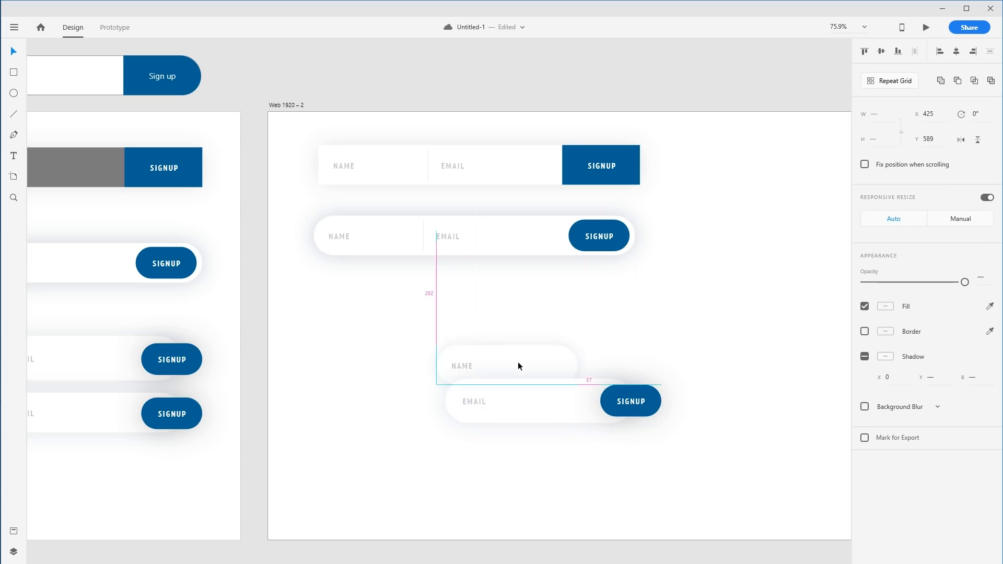
{"action": "mouse_move", "coordinate": [454, 359]}
{"action": "left_mouse_down"}
{"action": "mouse_move", "coordinate": [340, 393]}
{"action": "mouse_move", "coordinate": [498, 344]}
{"action": "mouse_move", "coordinate": [468, 361]}
{"action": "left_mouse_up"}
{"action": "left_click", "coordinate": [440, 346]}
{"action": "key", "text": "ctrl+z"}
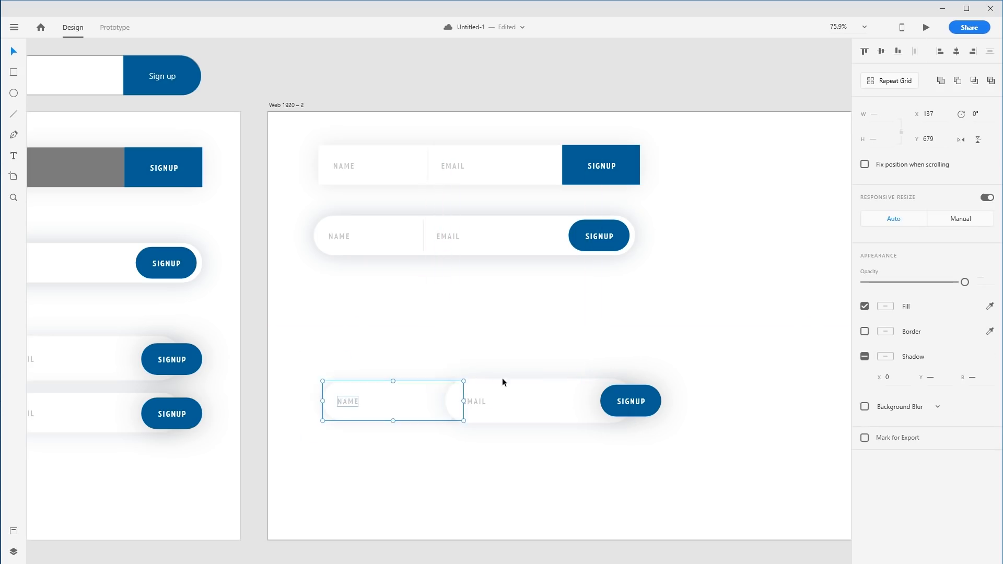
{"action": "left_click", "coordinate": [518, 315]}
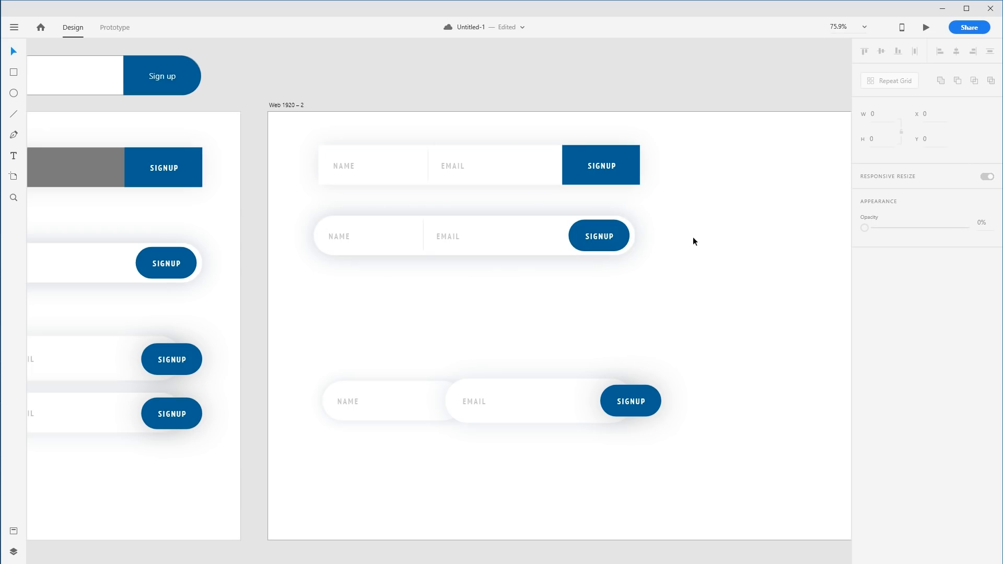
{"action": "left_click_drag", "start_coordinate": [772, 322], "coordinate": [364, 441]}
{"action": "left_click", "coordinate": [385, 410]}
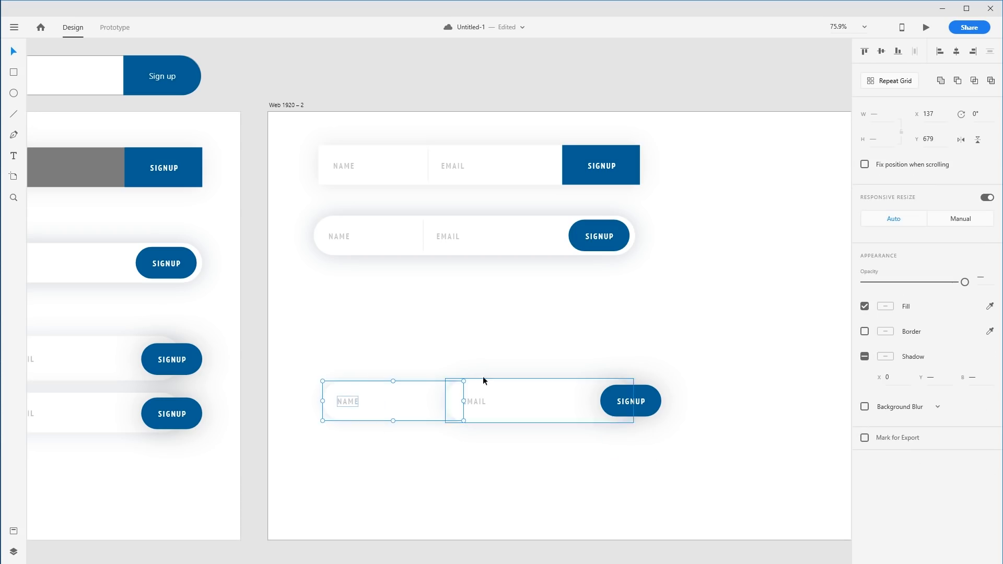
{"action": "left_click", "coordinate": [395, 312]}
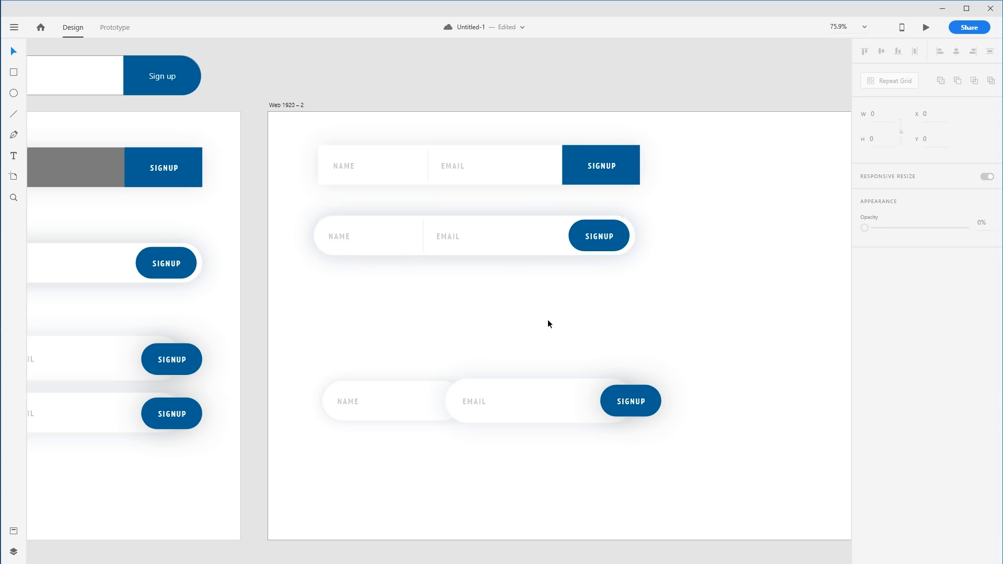
{"action": "left_click_drag", "start_coordinate": [682, 274], "coordinate": [460, 230]}
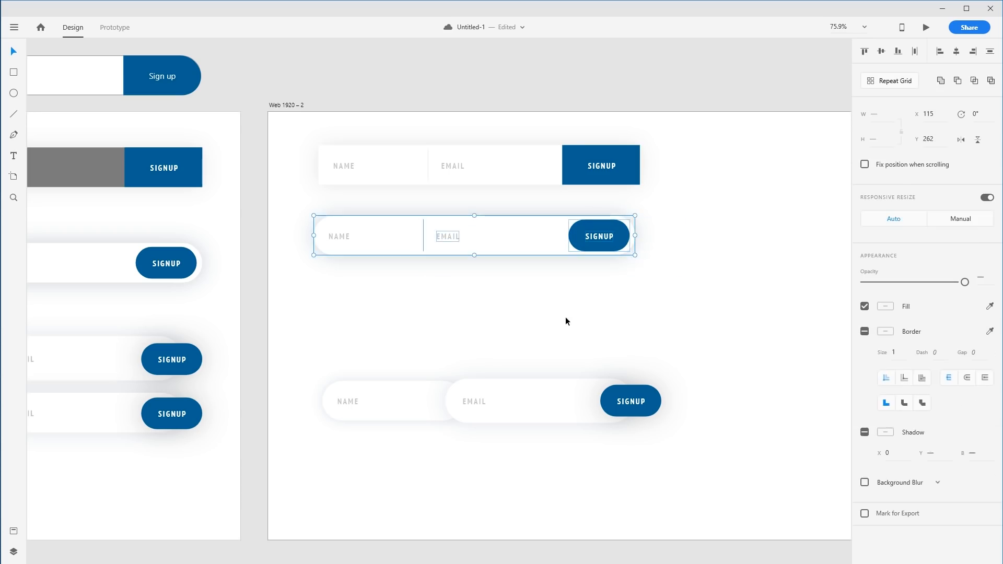
{"action": "left_click", "coordinate": [565, 317]}
{"action": "left_click_drag", "start_coordinate": [648, 306], "coordinate": [647, 348]}
{"action": "left_click_drag", "start_coordinate": [714, 338], "coordinate": [677, 343]}
{"action": "left_click", "coordinate": [334, 145]}
{"action": "left_click_drag", "start_coordinate": [719, 378], "coordinate": [380, 561]}
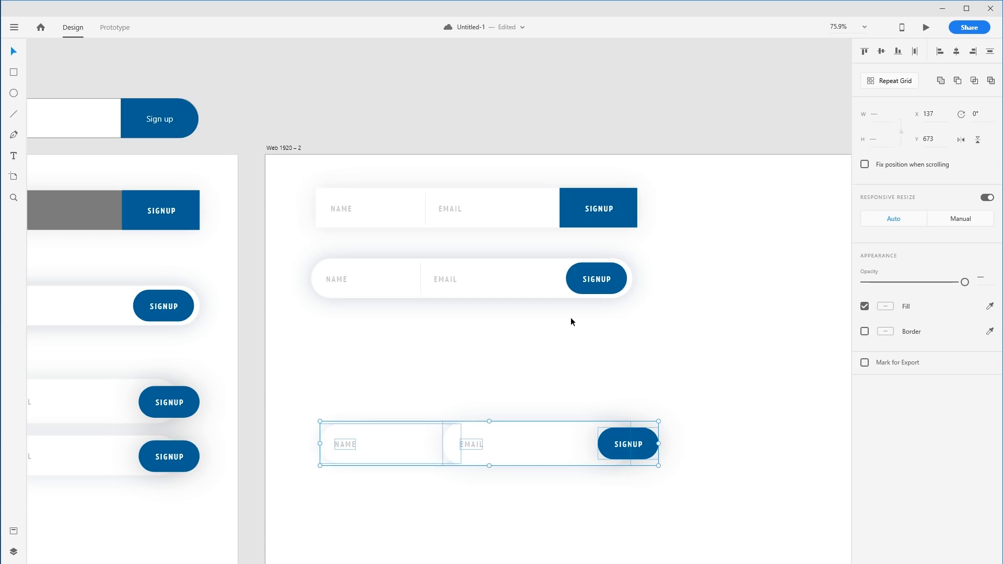
{"action": "left_click", "coordinate": [571, 320]}
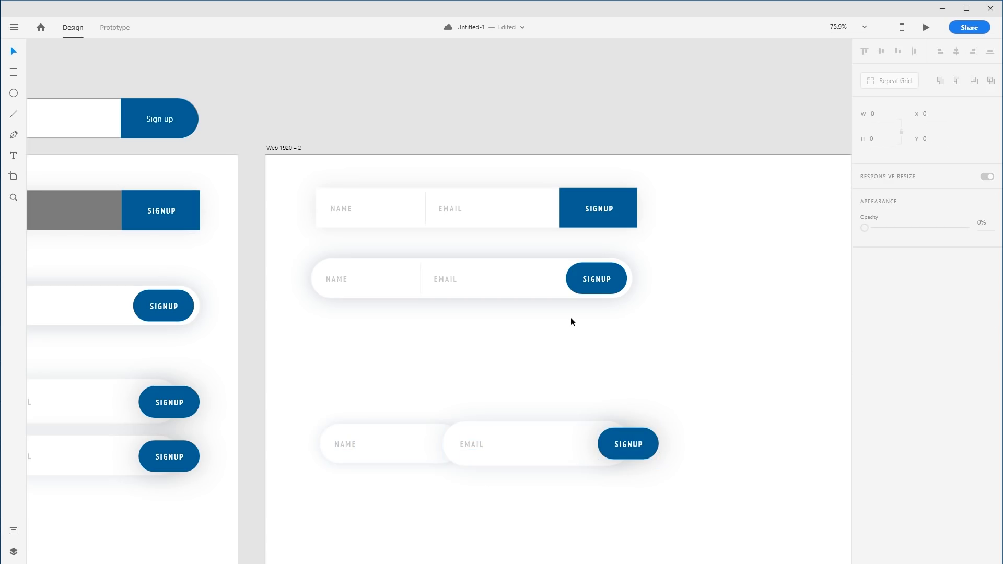
{"action": "left_click_drag", "start_coordinate": [638, 340], "coordinate": [288, 278]}
{"action": "left_click", "coordinate": [506, 360]}
{"action": "left_click_drag", "start_coordinate": [681, 346], "coordinate": [631, 322]}
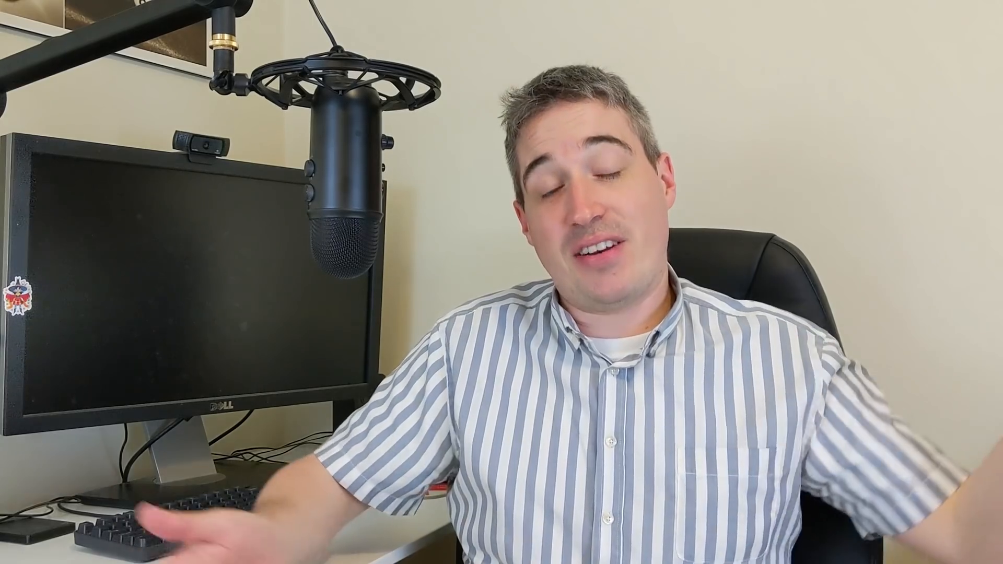